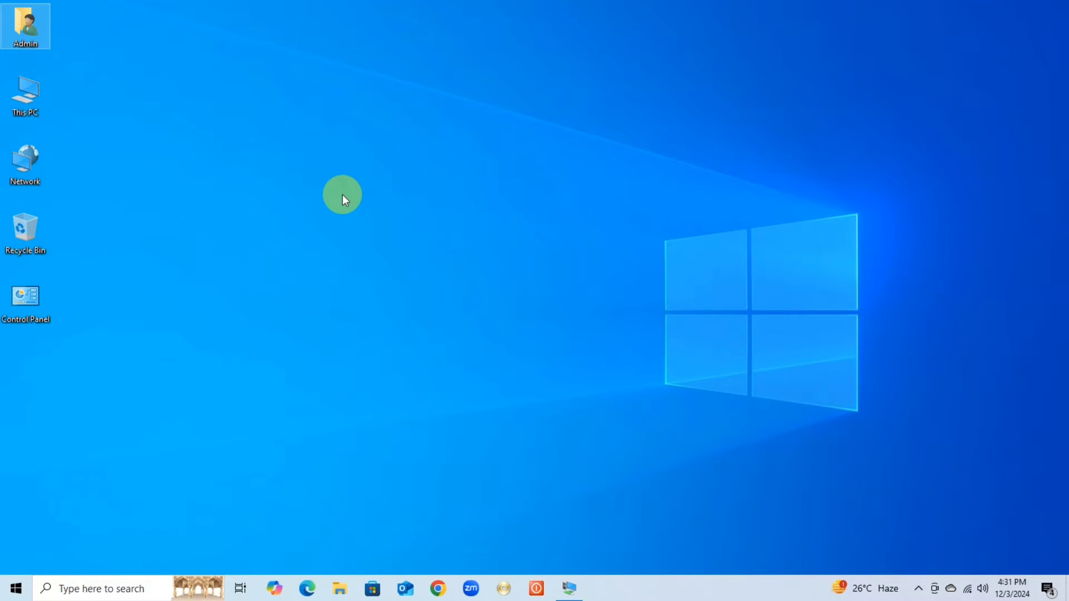
Refresh the local desktop and switch to the Server-2019 remote desktop session
right_click(217, 96)
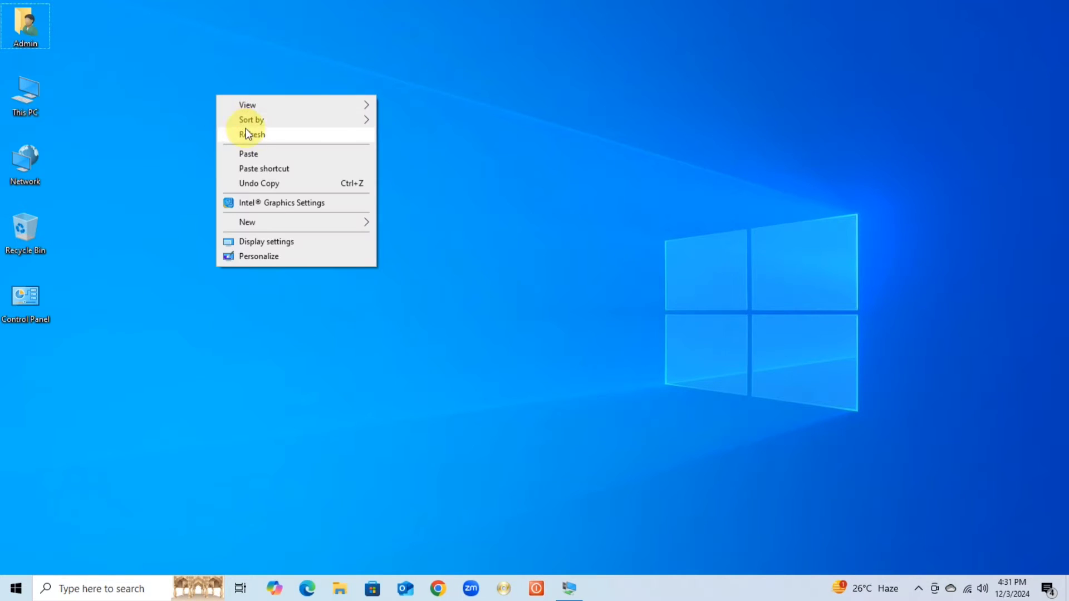
left_click(254, 139)
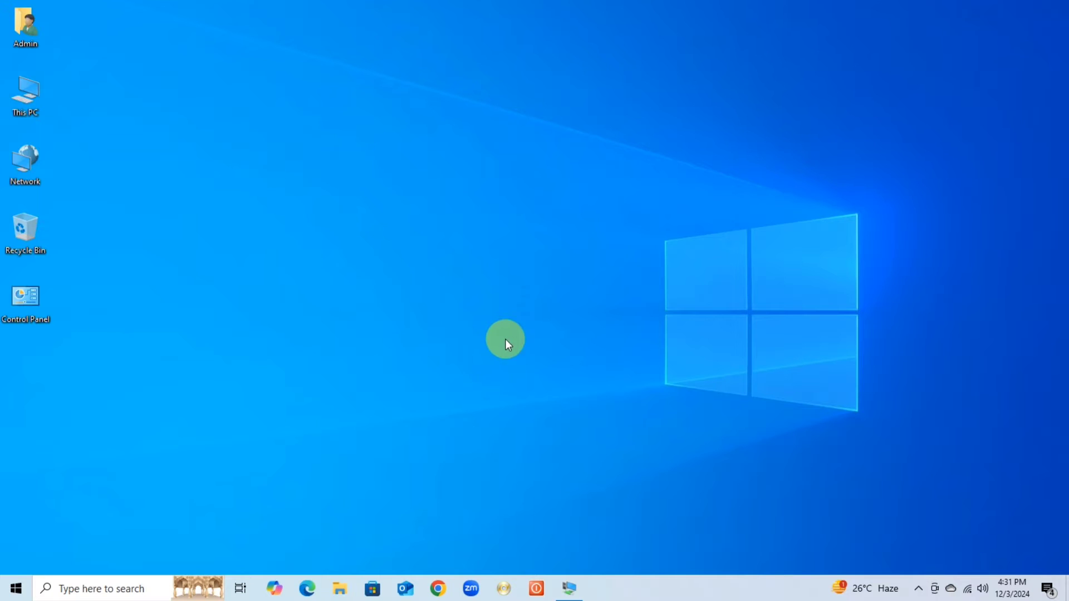
left_click(570, 588)
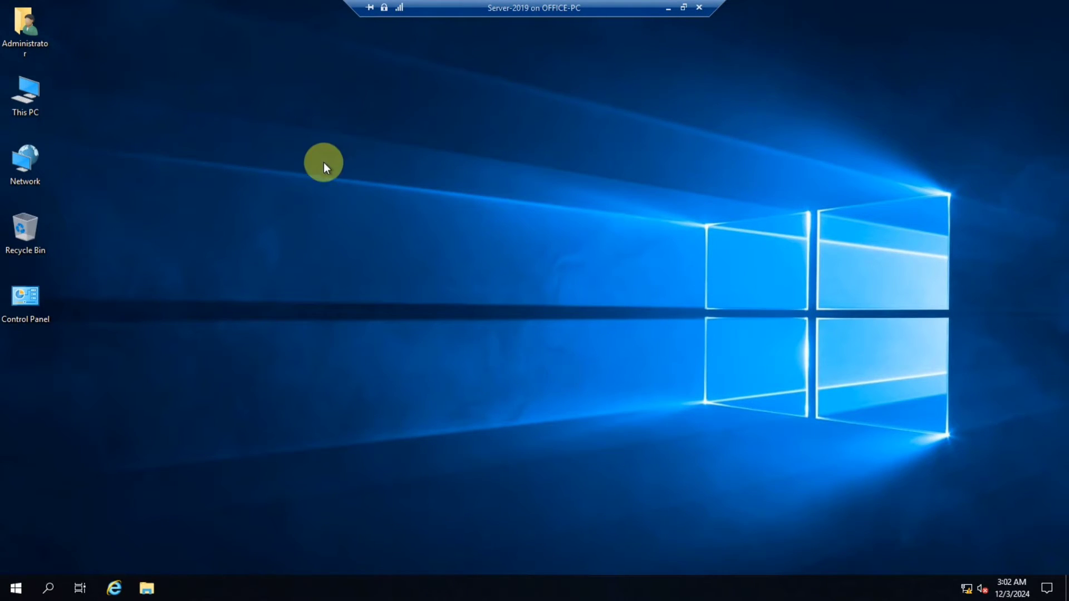
Refresh the server's desktop and launch Server Manager
right_click(345, 140)
left_click(383, 181)
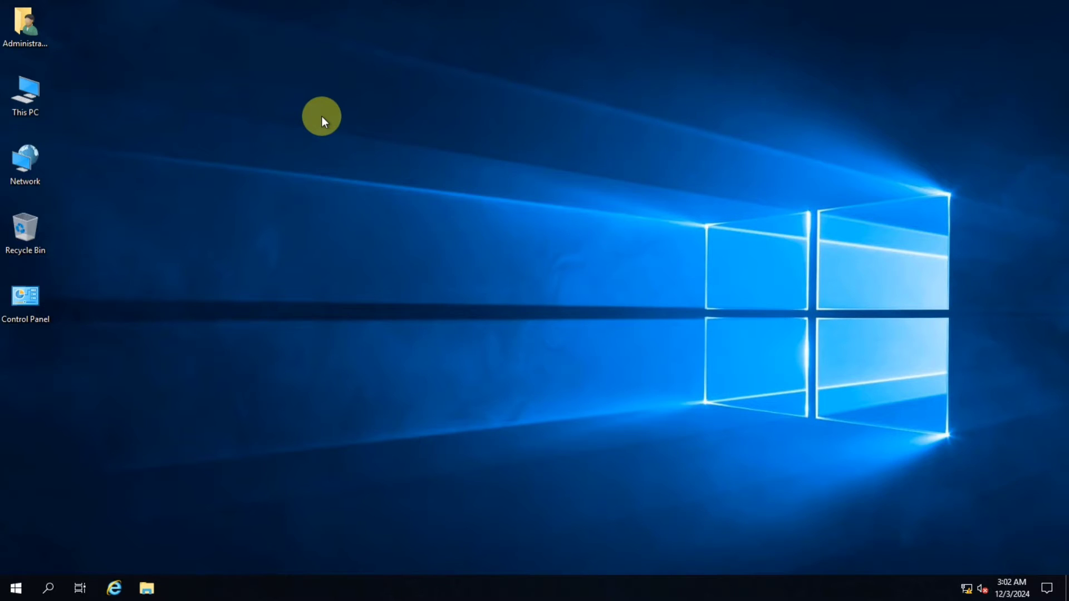
left_click(17, 590)
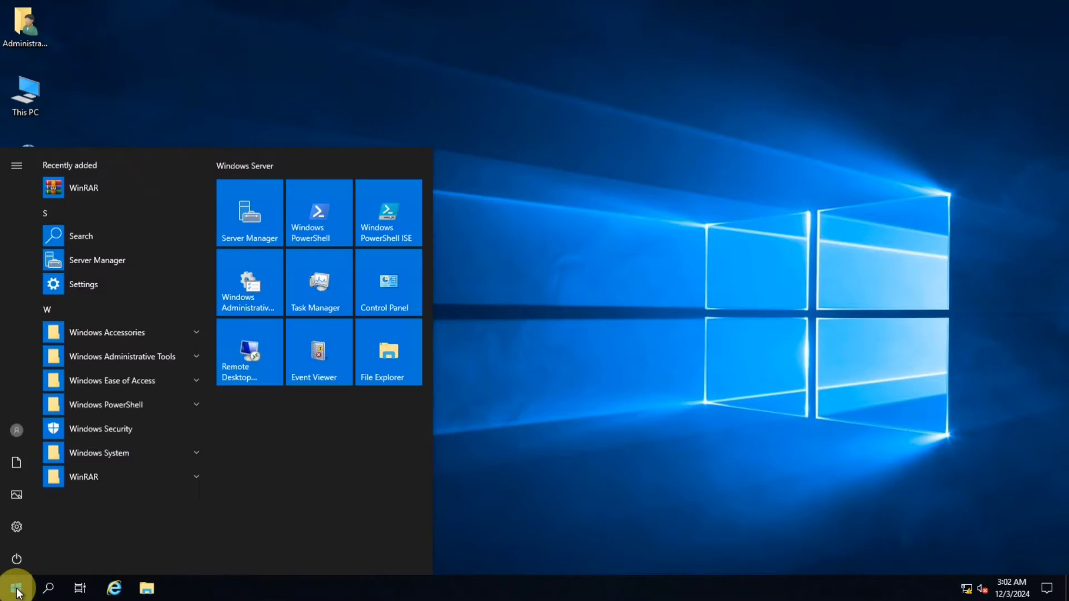
left_click(250, 214)
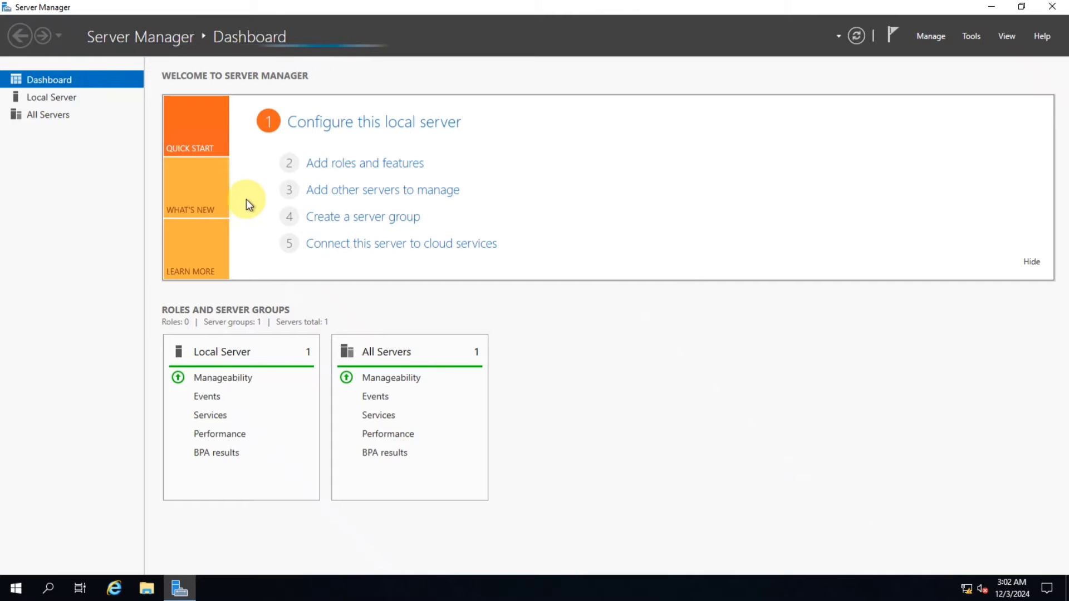
Start the Add Roles and Features Wizard, reposition its window, and continue past Before You Begin
left_click(380, 165)
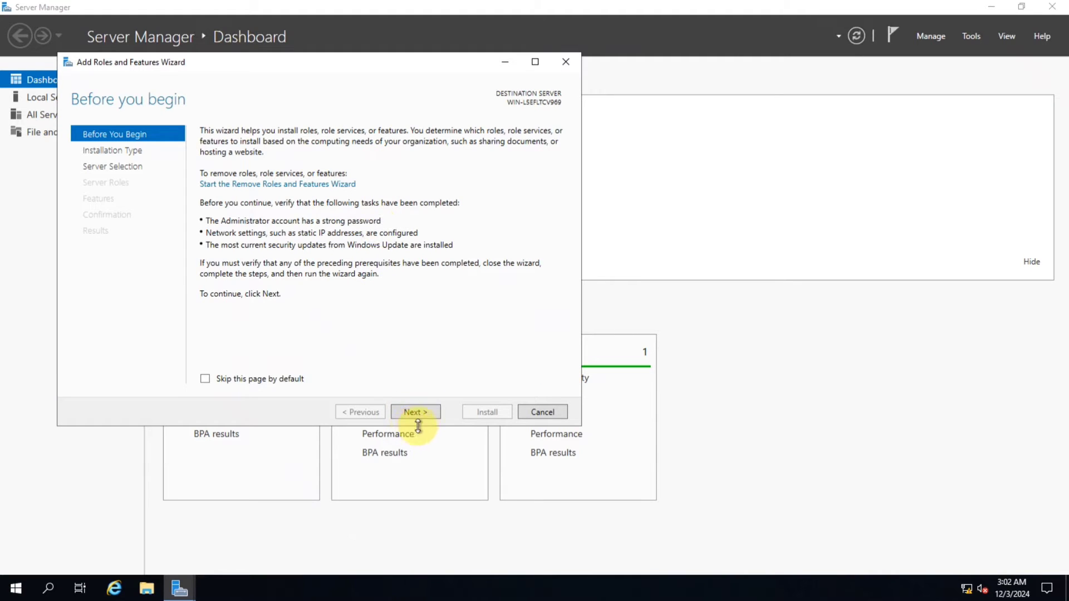
left_click_drag(302, 65, 432, 99)
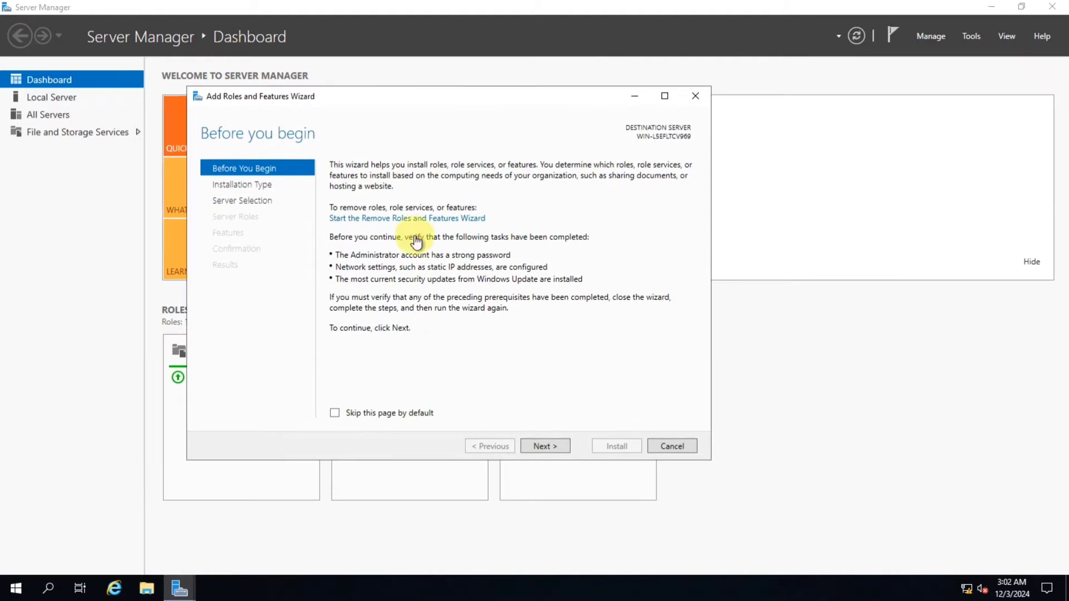
left_click(550, 450)
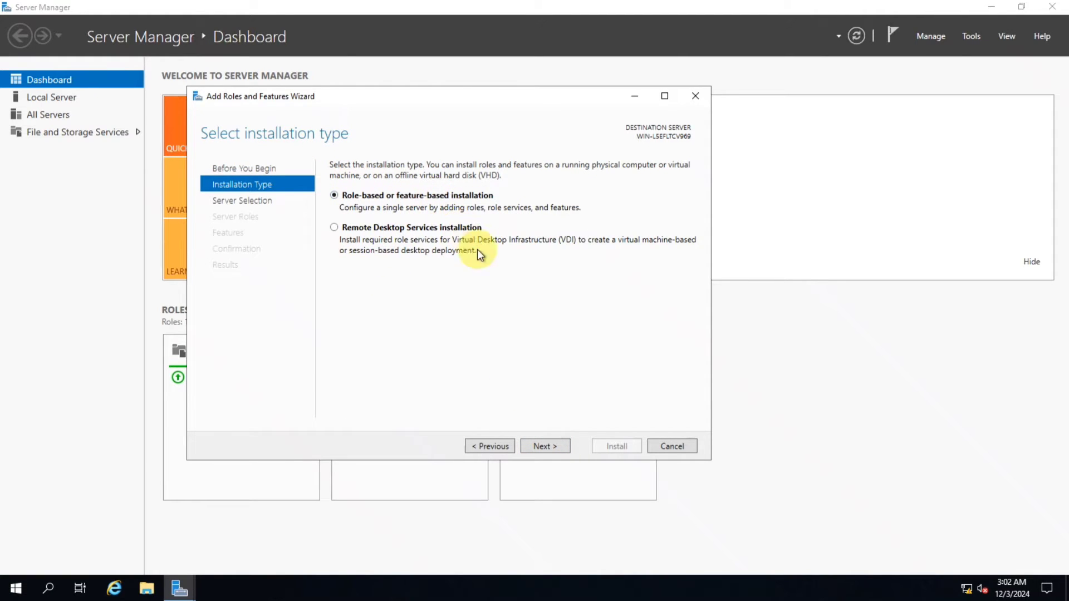
Keep role-based installation on the local server, select the Web Server (IIS) role with its management tools, and continue
left_click(551, 447)
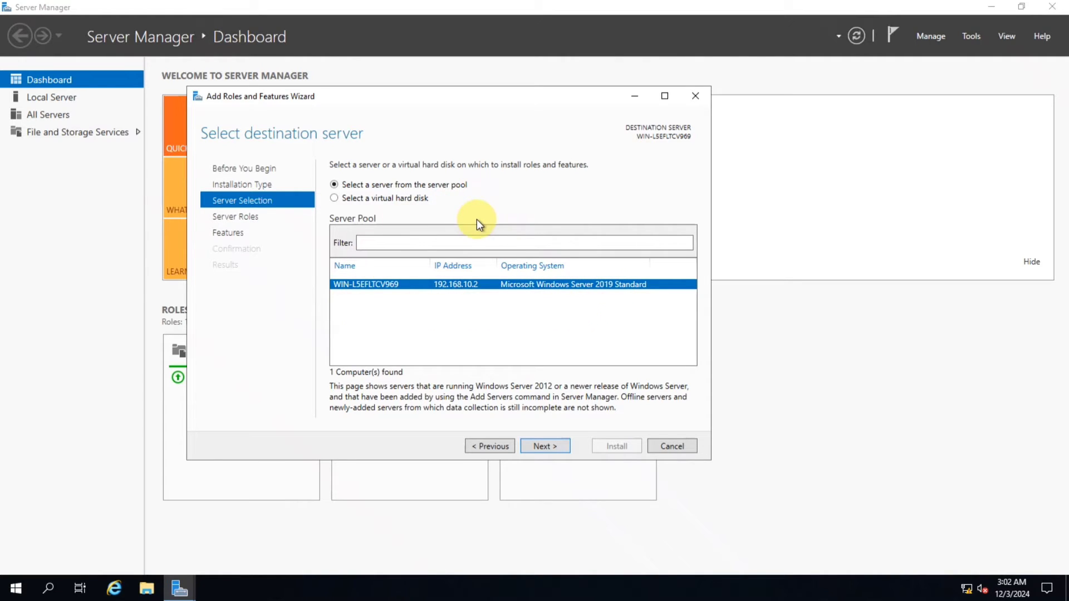
left_click(550, 446)
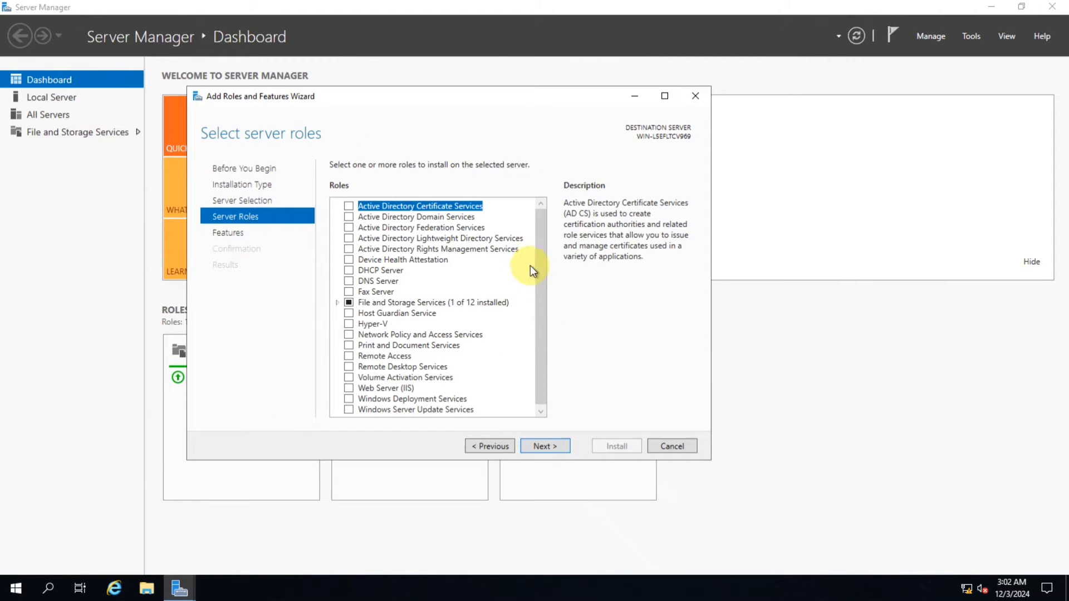
scroll(539, 256, "down", 1)
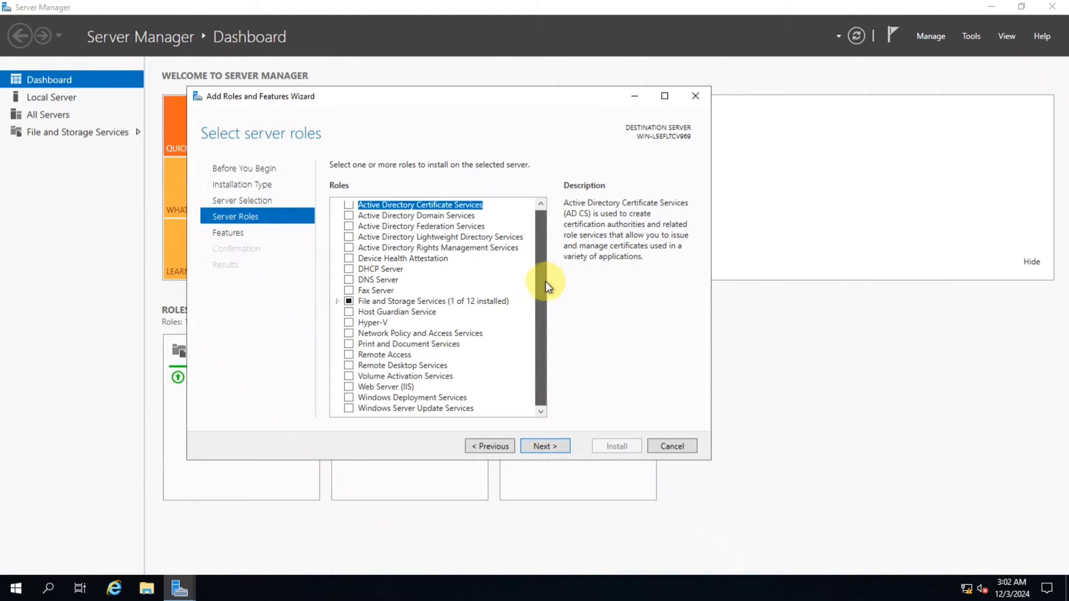
left_click(349, 387)
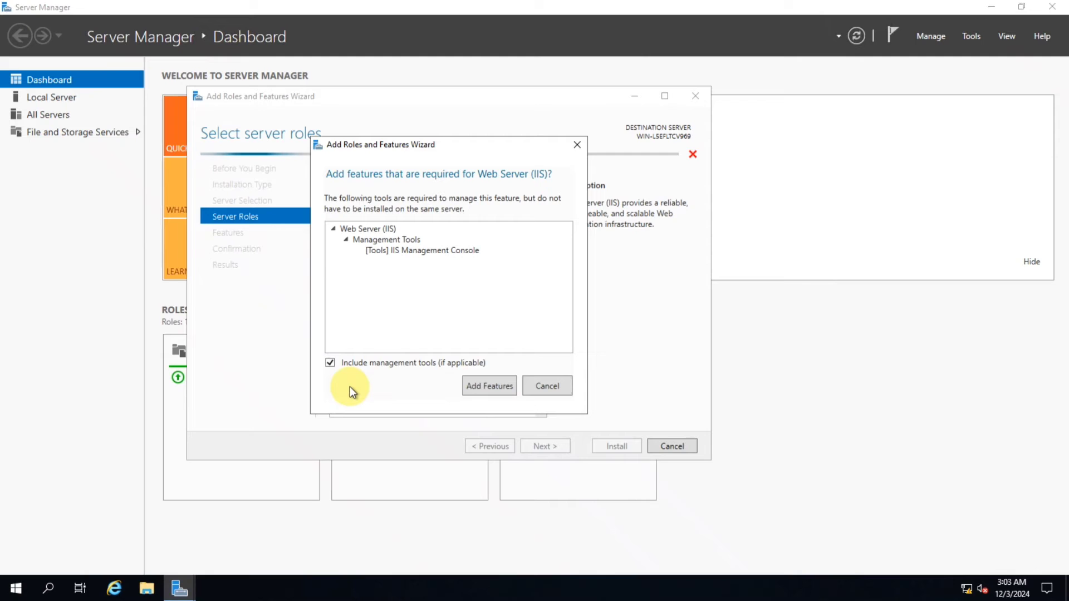
left_click(486, 389)
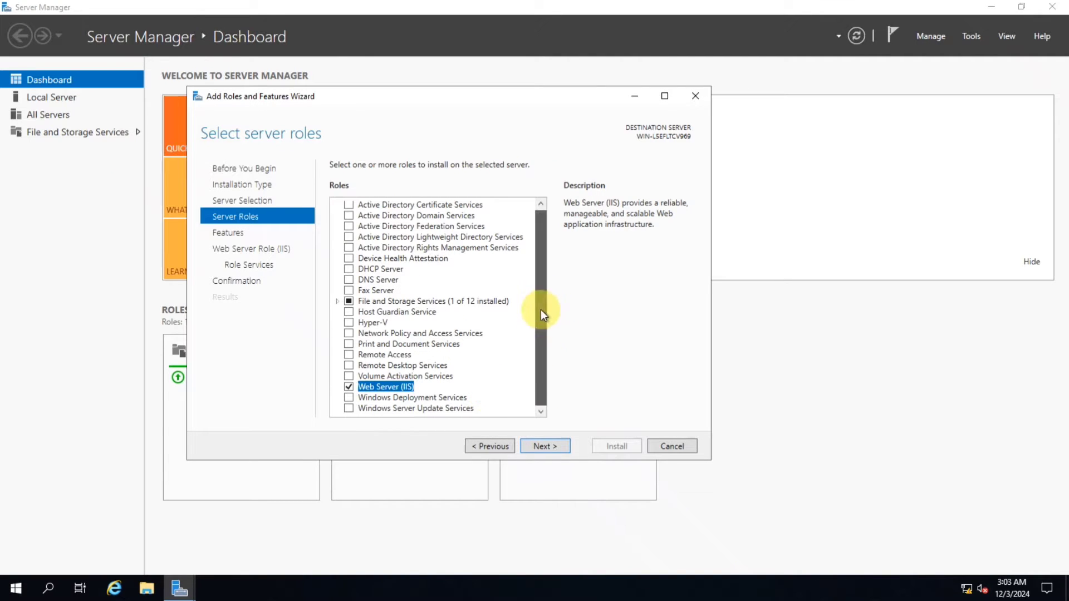
left_click(536, 443)
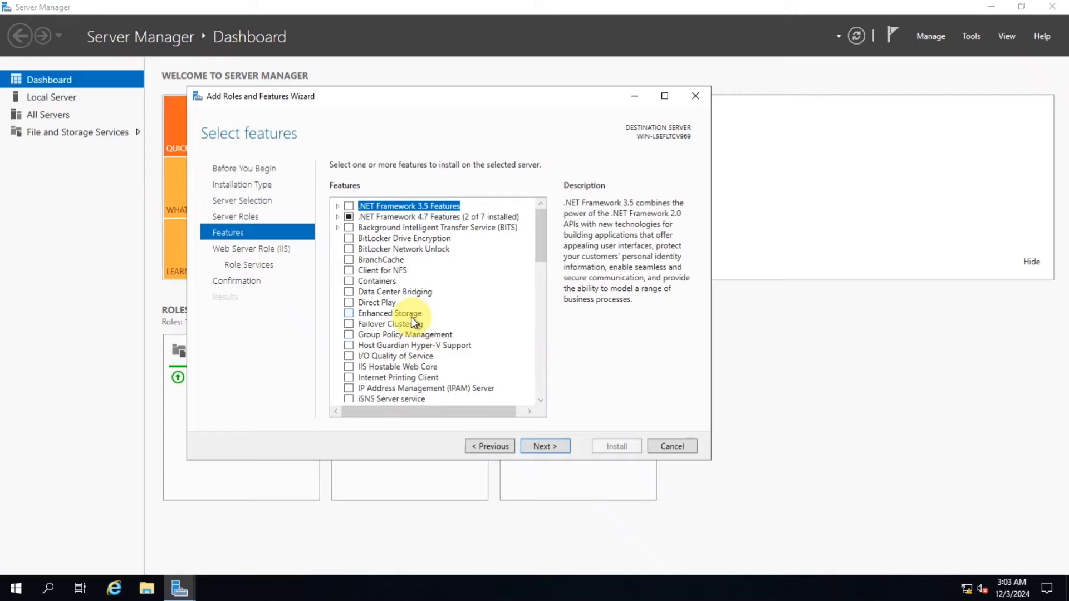
Browse the features list without selecting anything and continue to the Web Server Role page
scroll(412, 320, "down", 2)
scroll(399, 262, "down", 4)
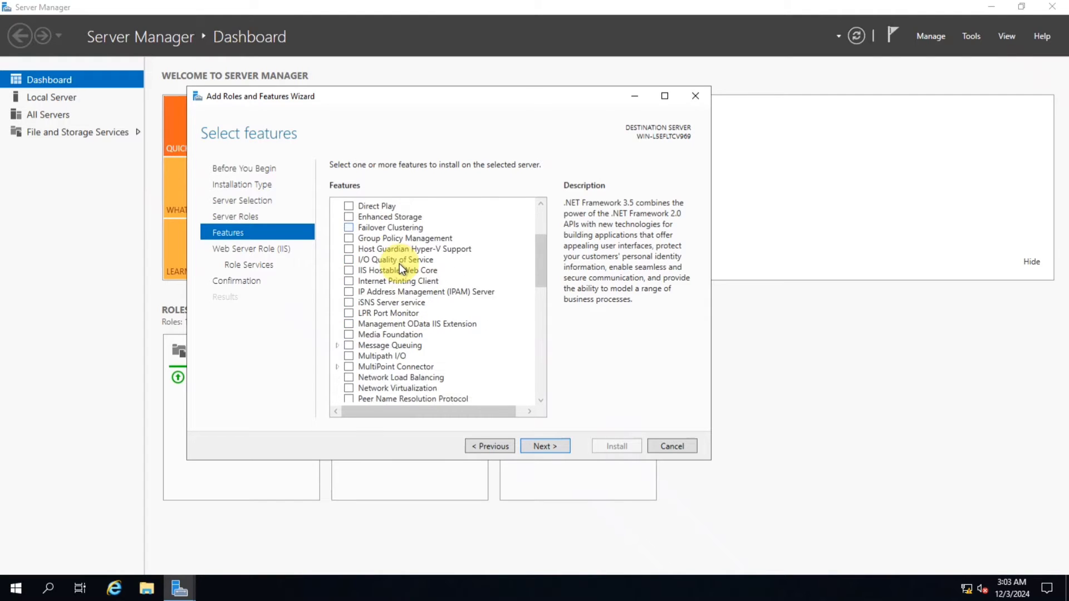
scroll(390, 303, "down", 6)
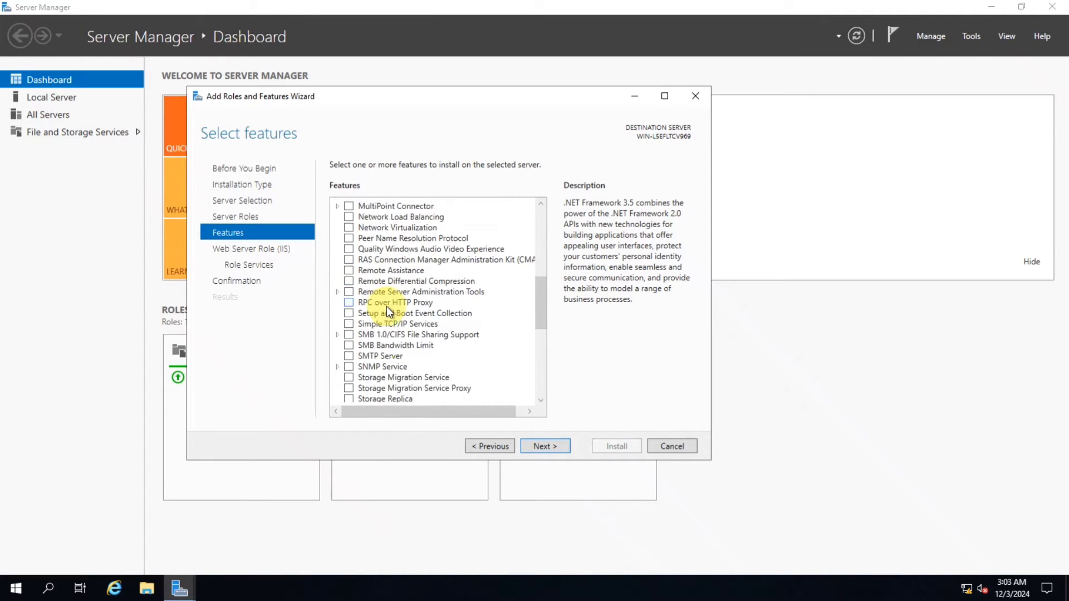
scroll(388, 311, "down", 4)
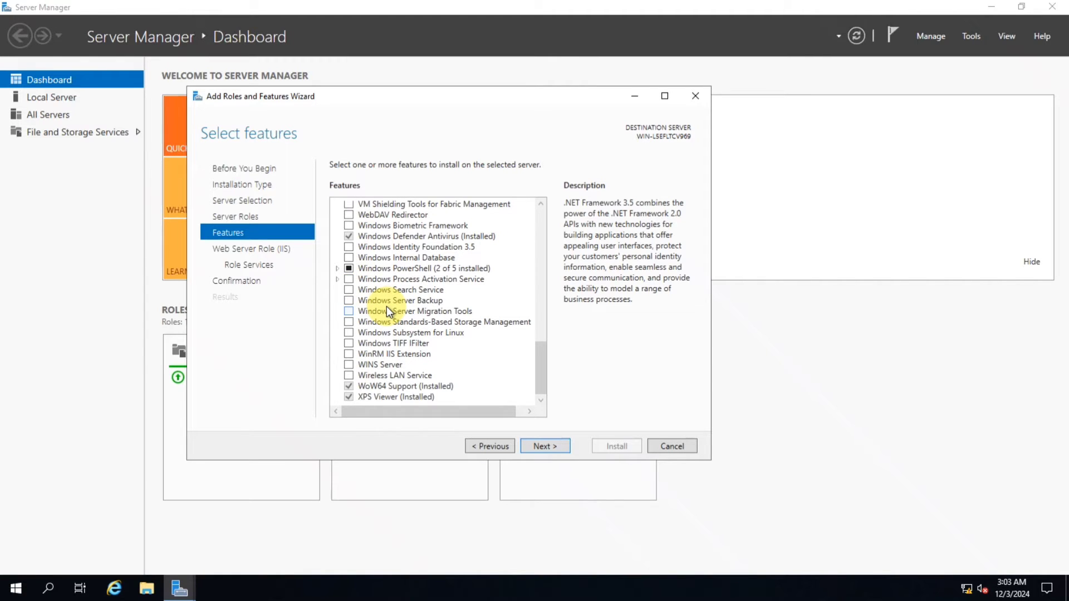
scroll(388, 310, "up", 1)
scroll(387, 310, "up", 1)
scroll(386, 306, "up", 5)
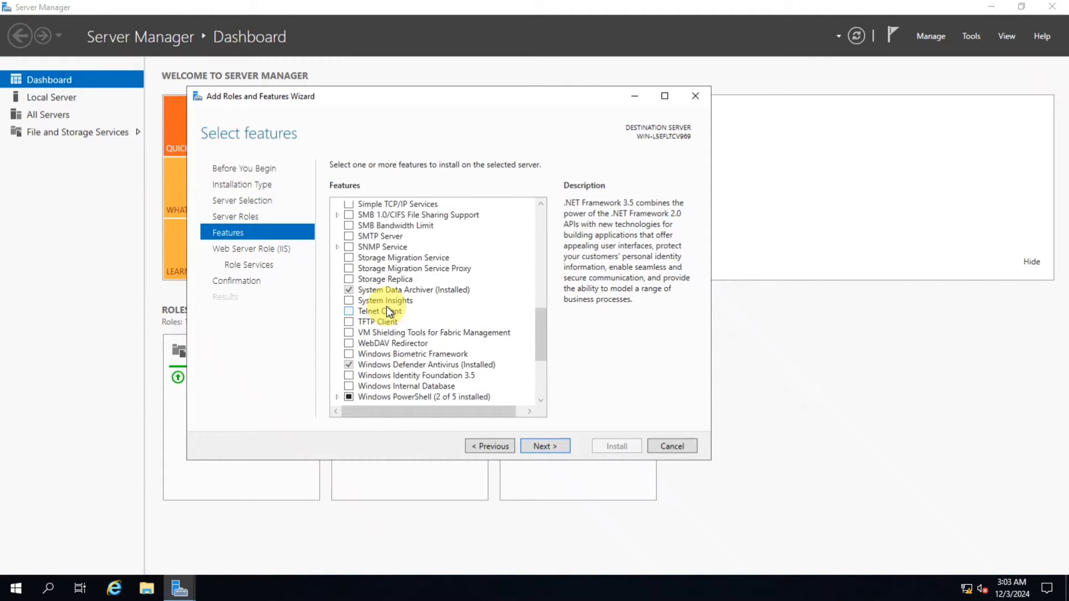
scroll(387, 306, "up", 3)
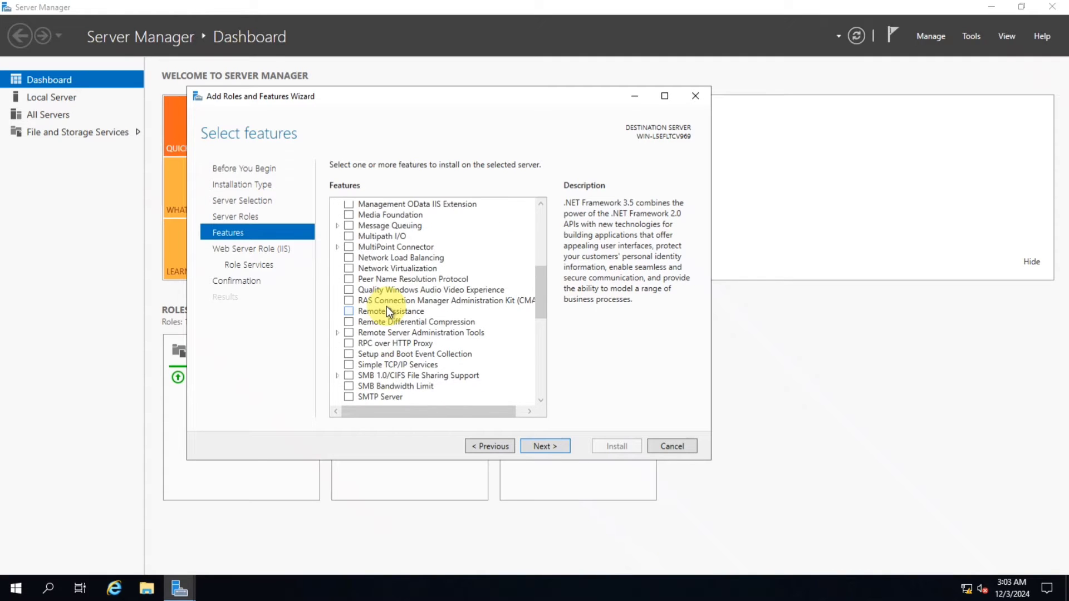
scroll(386, 306, "up", 1)
scroll(386, 307, "up", 1)
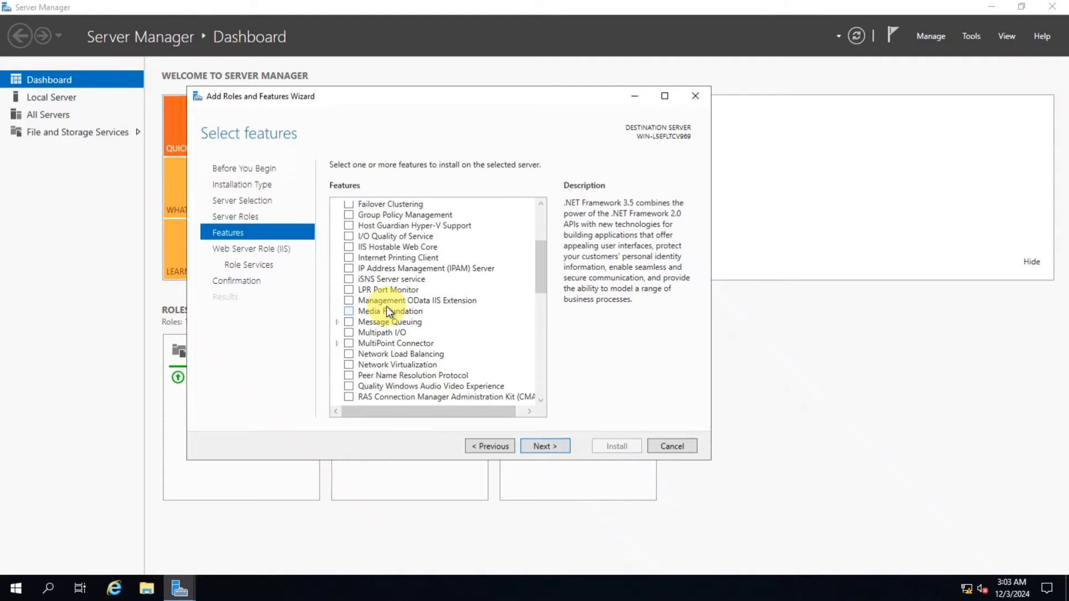
scroll(388, 308, "up", 4)
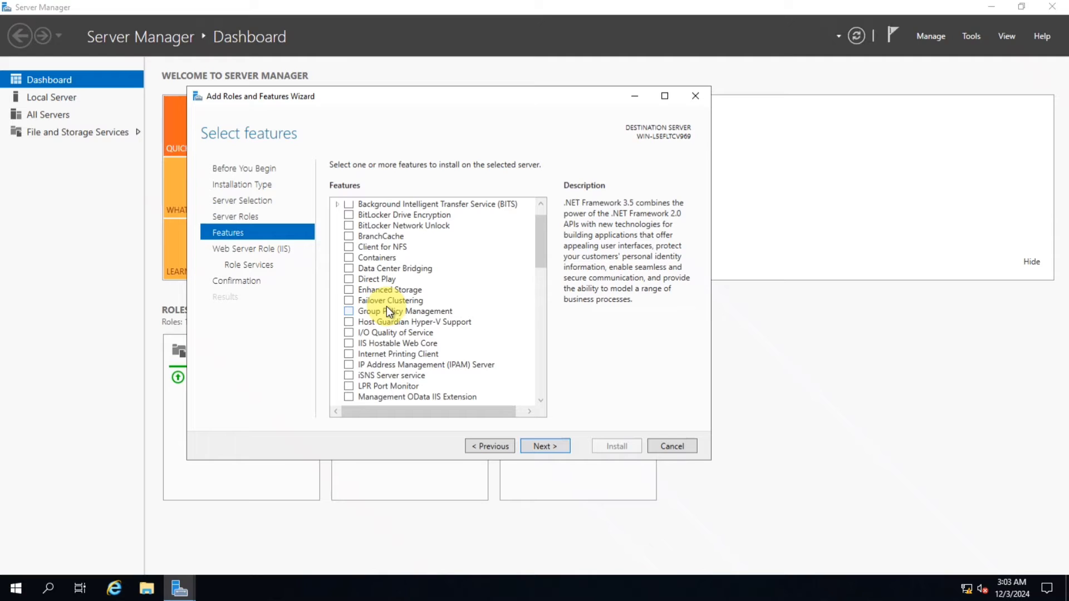
left_click(546, 446)
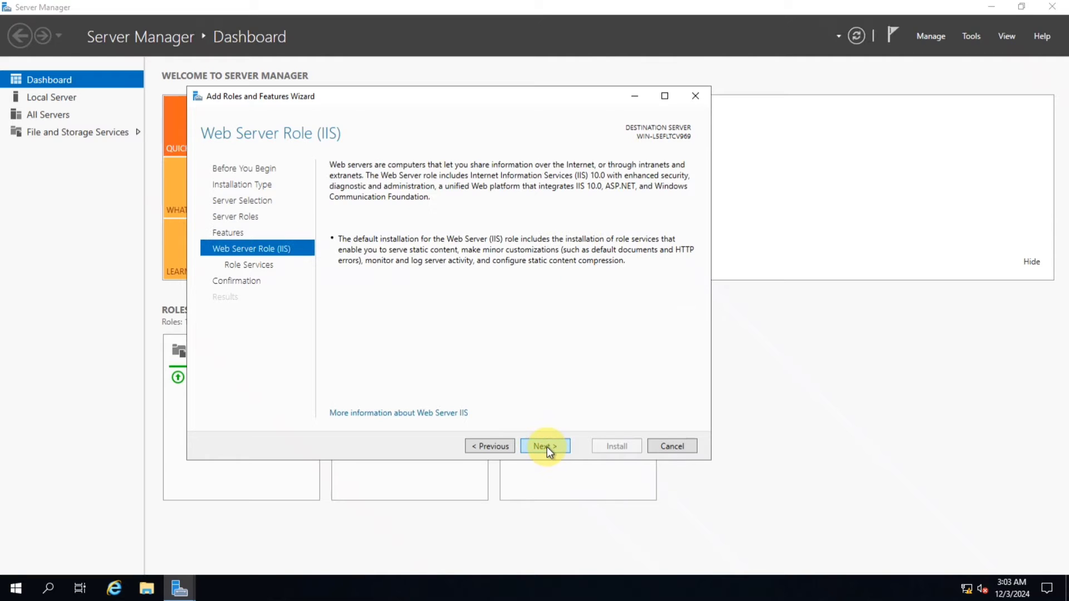
Add FTP Server to the Web Server role services
left_click(547, 447)
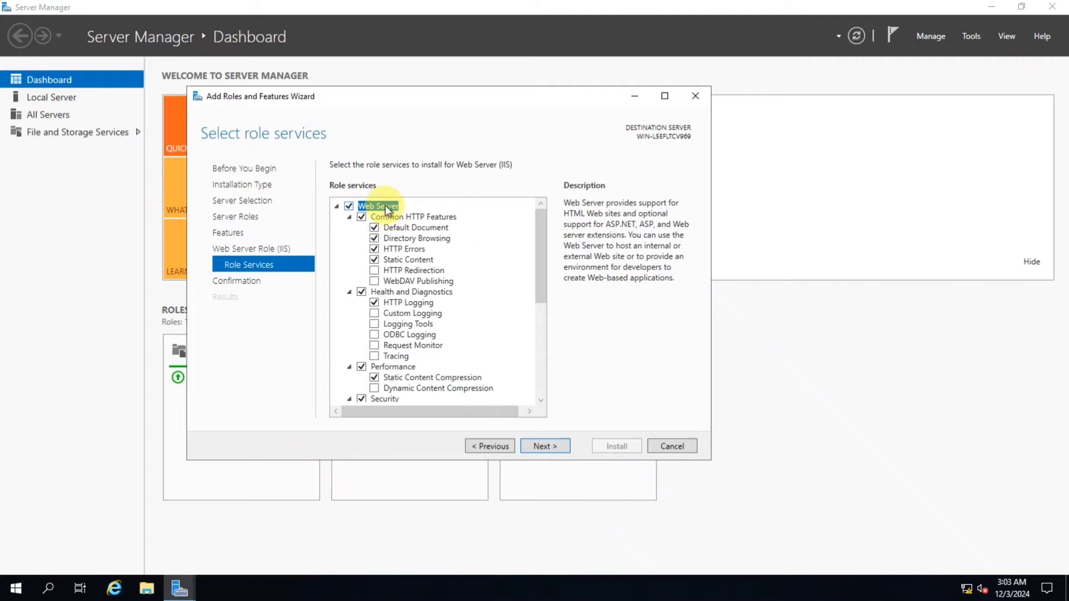
left_click_drag(538, 237, 546, 334)
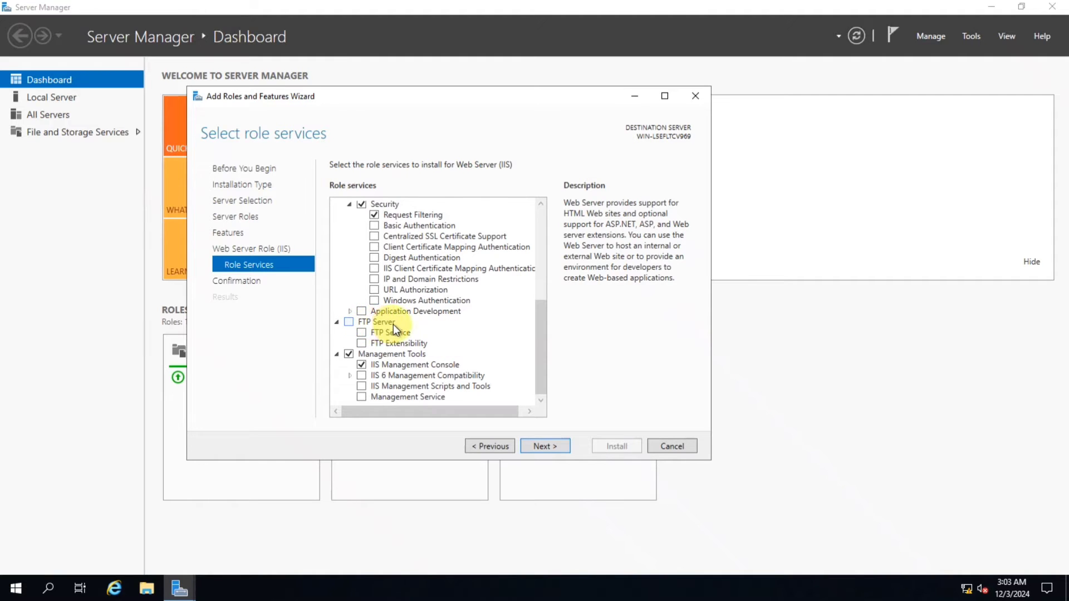
left_click(349, 323)
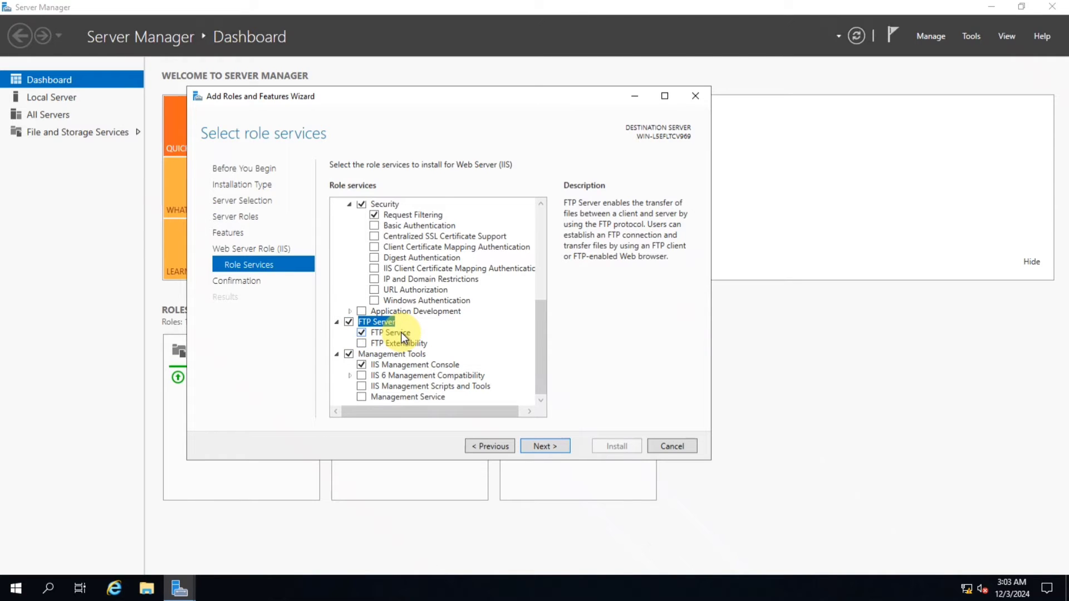
Step back through the wizard to the destination server page and return to the role services page
left_click(496, 448)
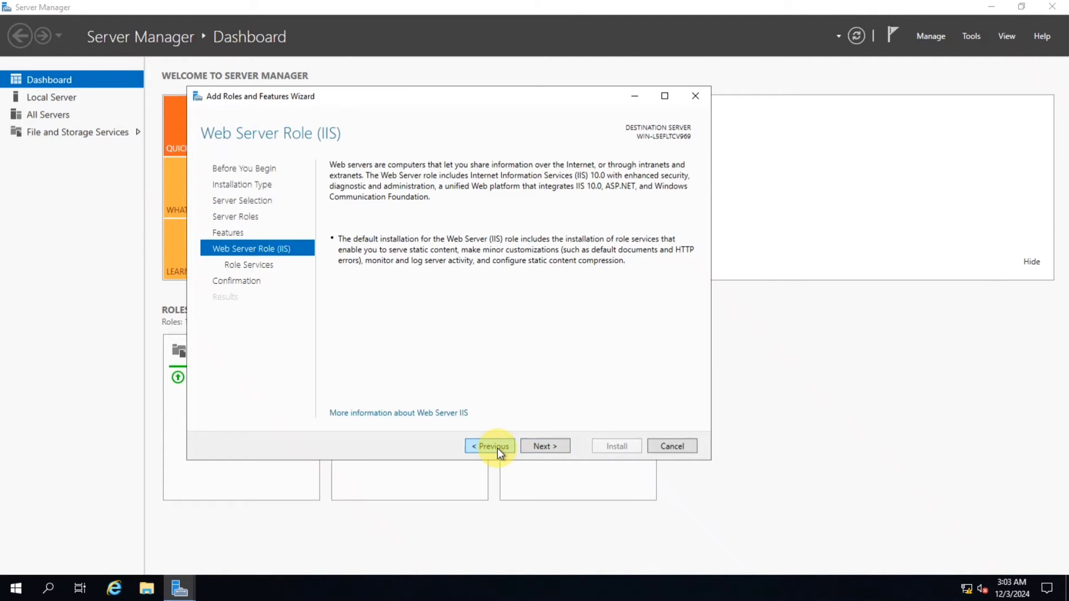
left_click(496, 449)
left_click(496, 449)
left_click(496, 449)
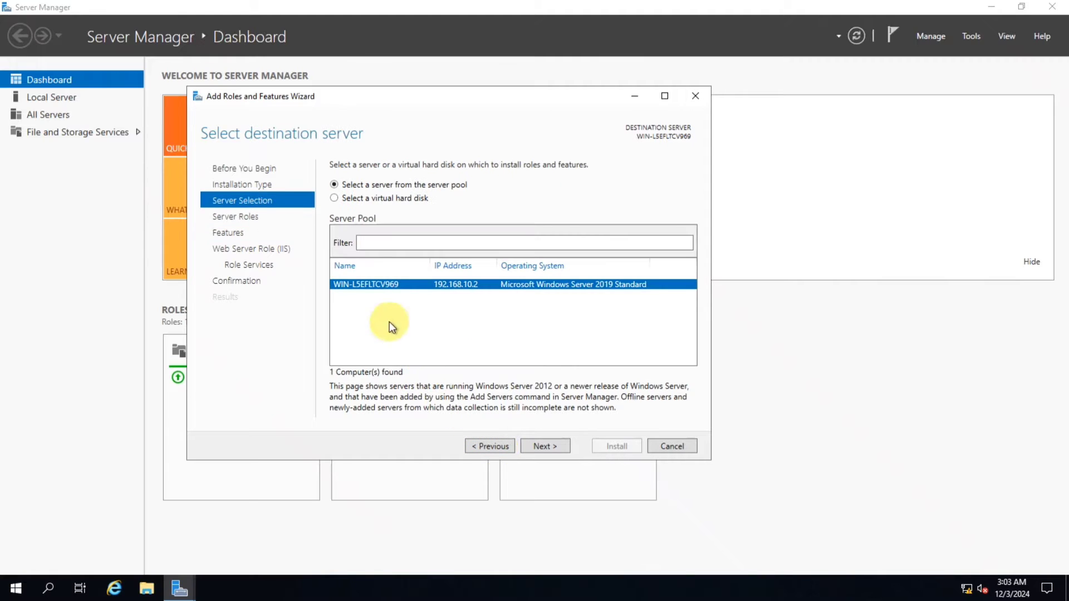
left_click(542, 450)
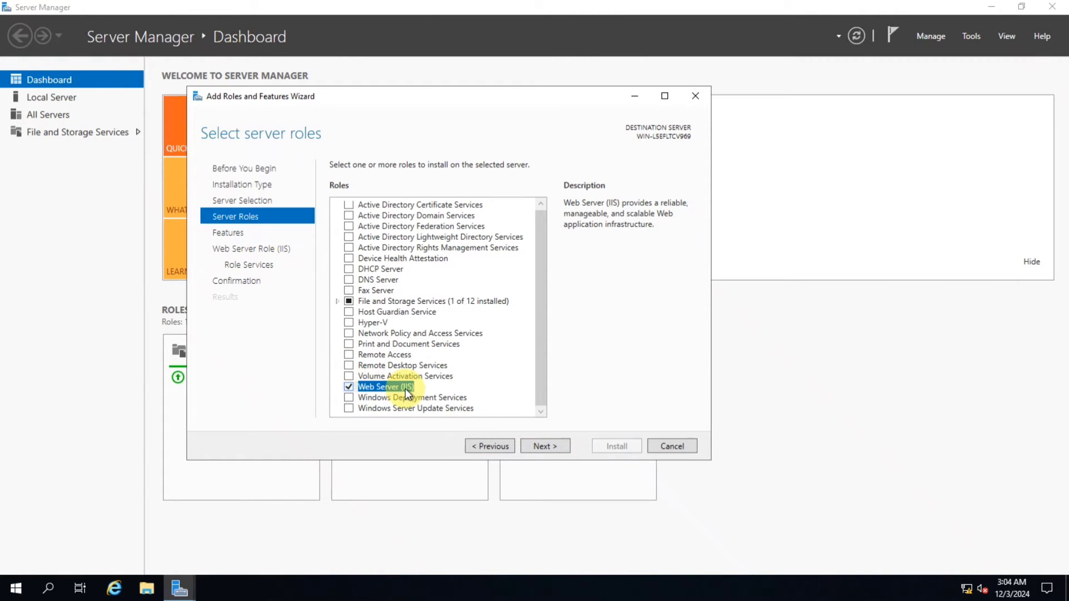
left_click(551, 445)
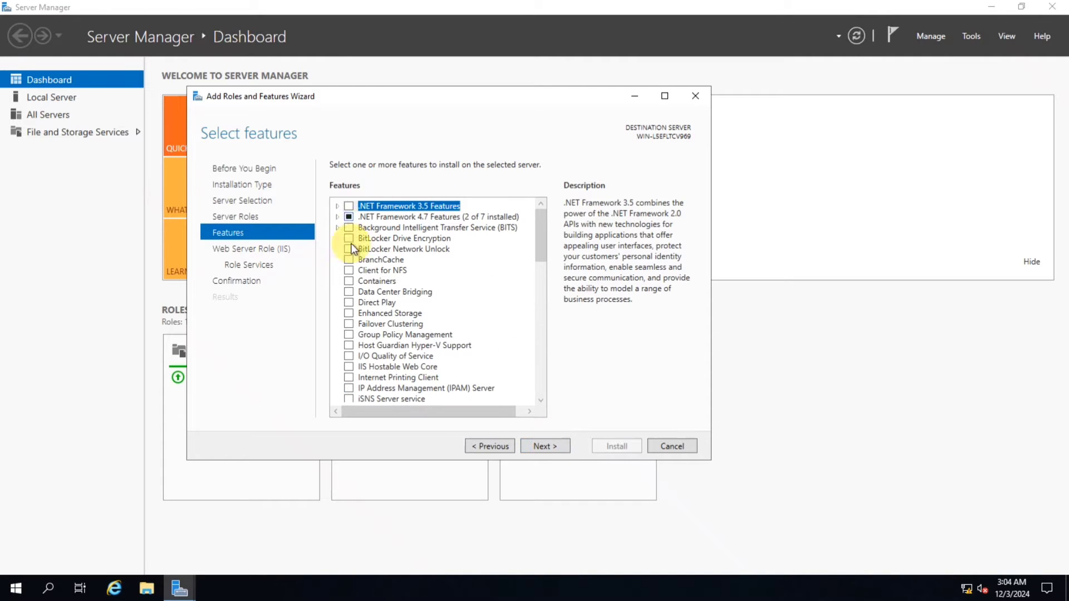
left_click(547, 447)
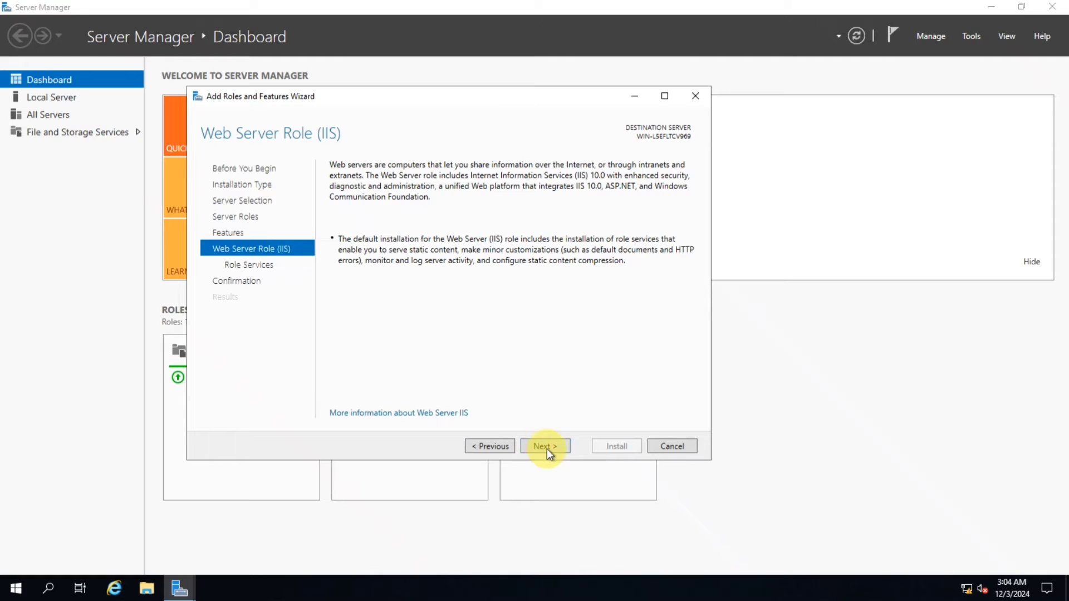
left_click(545, 445)
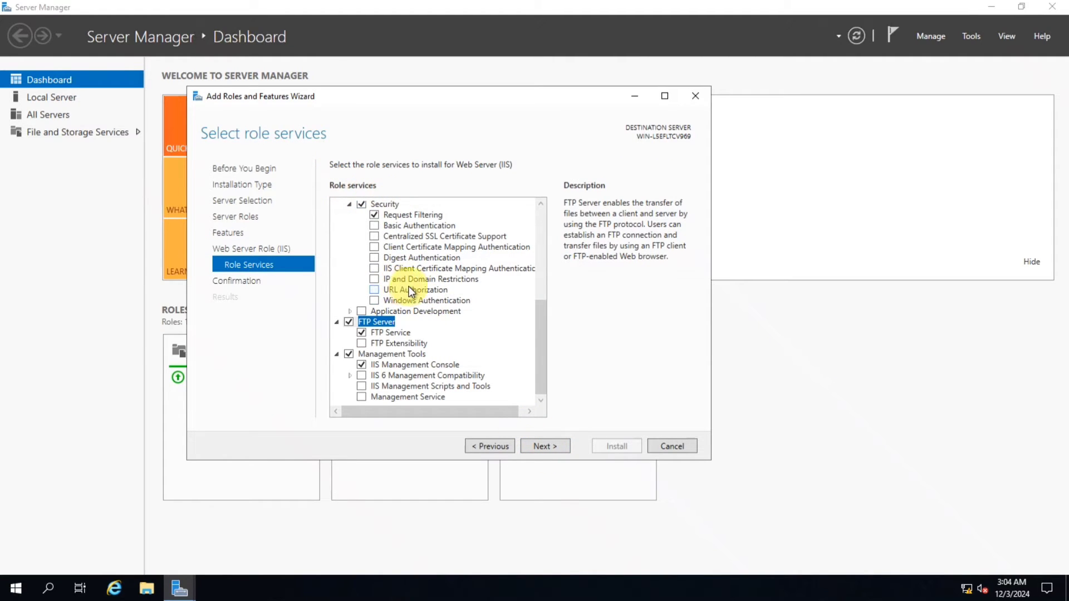
Review the selected role services and advance to the installation confirmation page
scroll(401, 304, "up", 6)
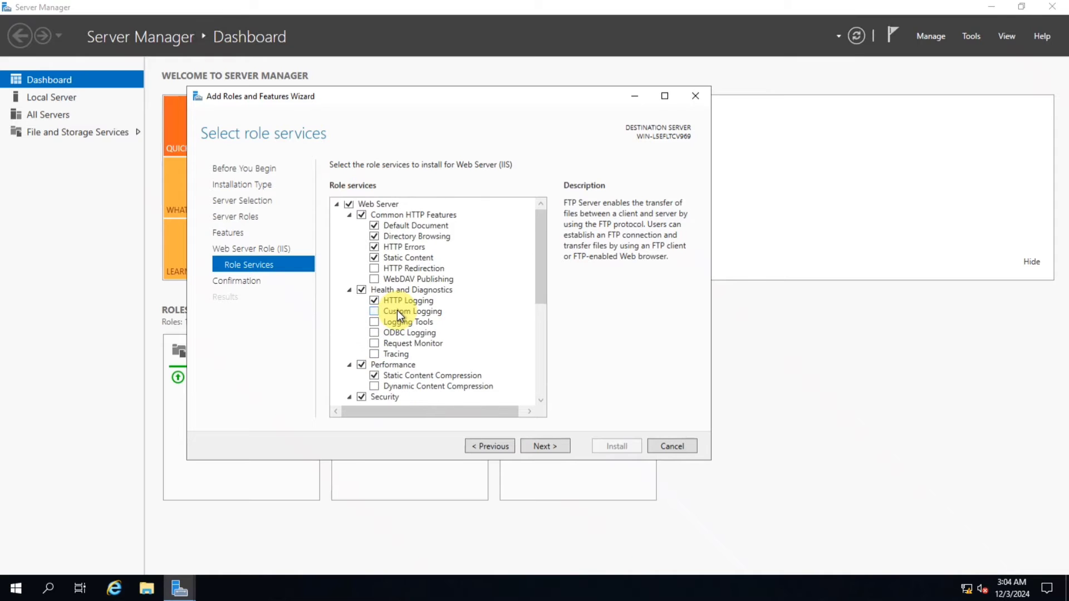
scroll(396, 309, "down", 4)
scroll(396, 309, "down", 2)
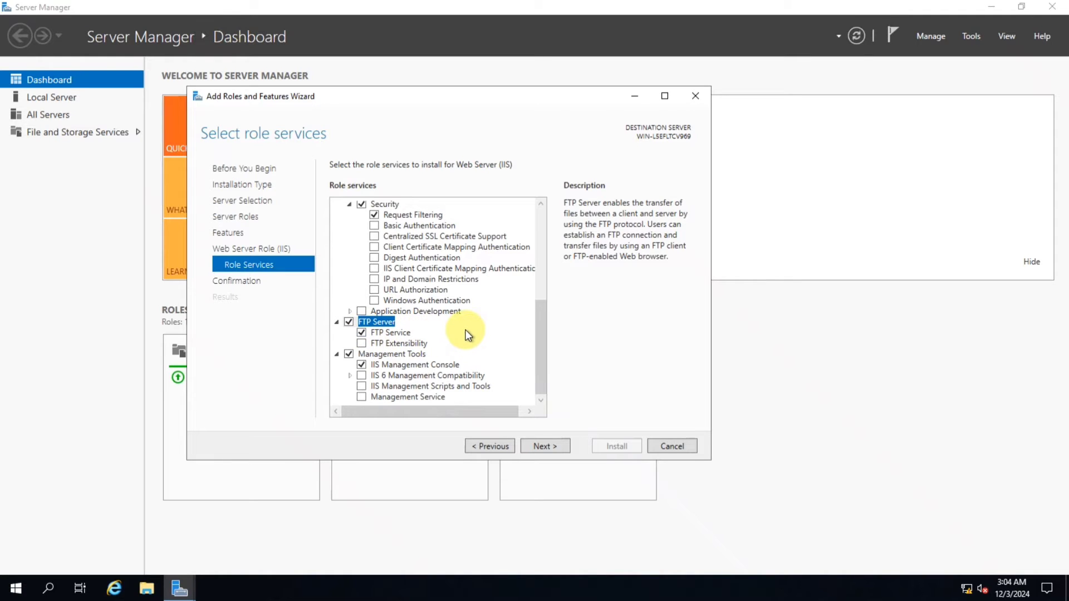
left_click(545, 446)
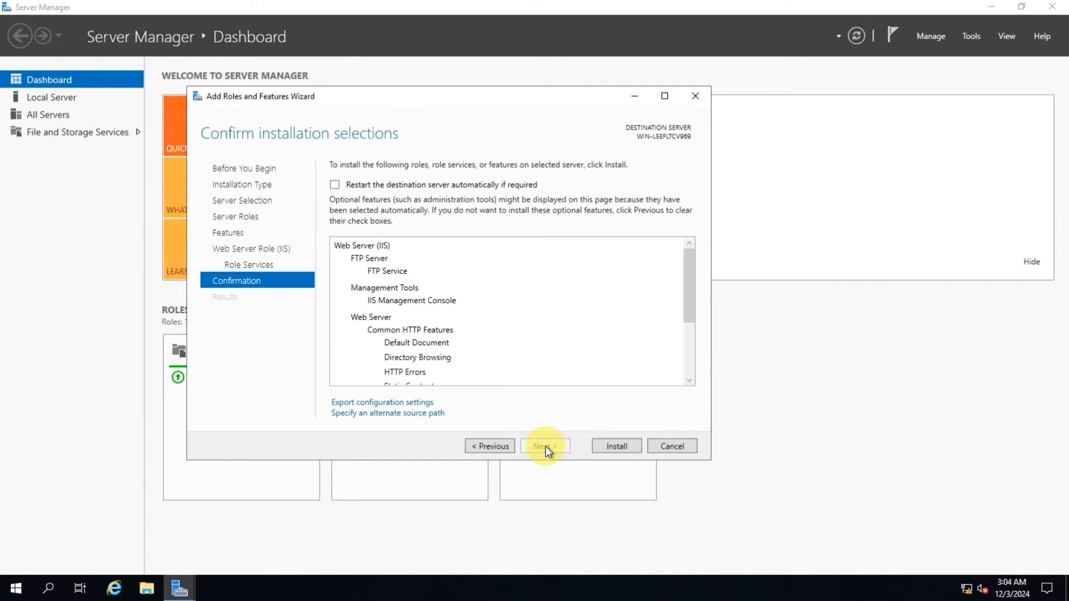
Start the role installation and switch to the desktop while it runs
left_click(609, 447)
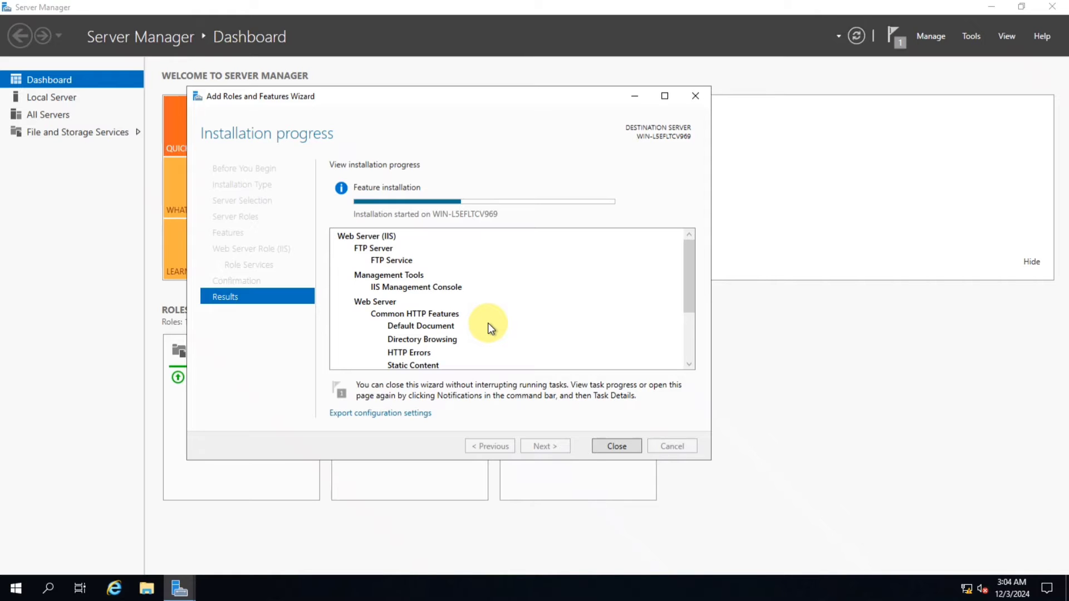
key("super+d")
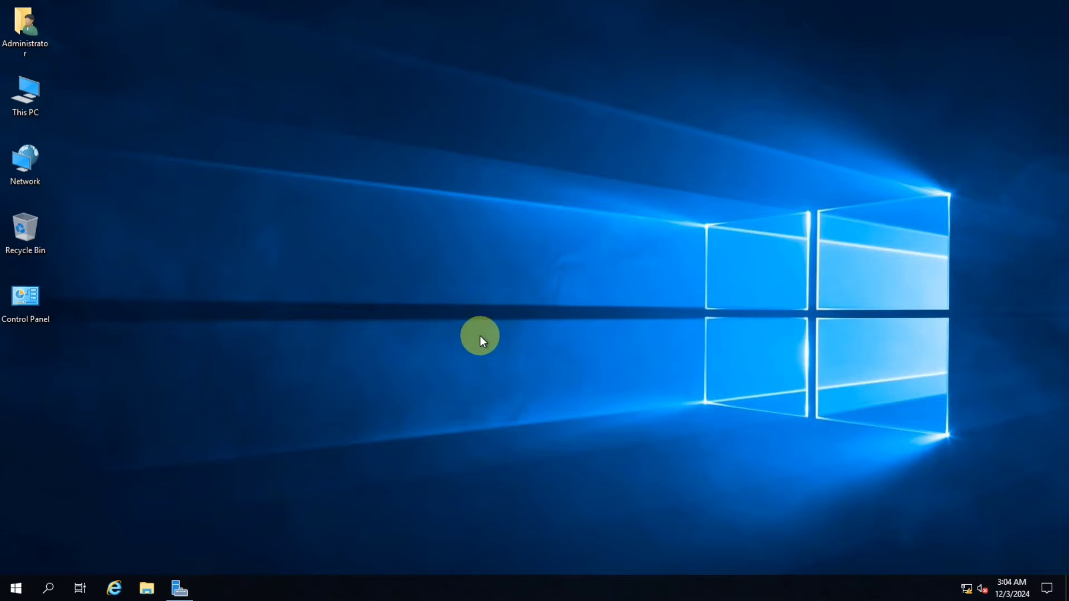
right_click(336, 117)
left_click(384, 155)
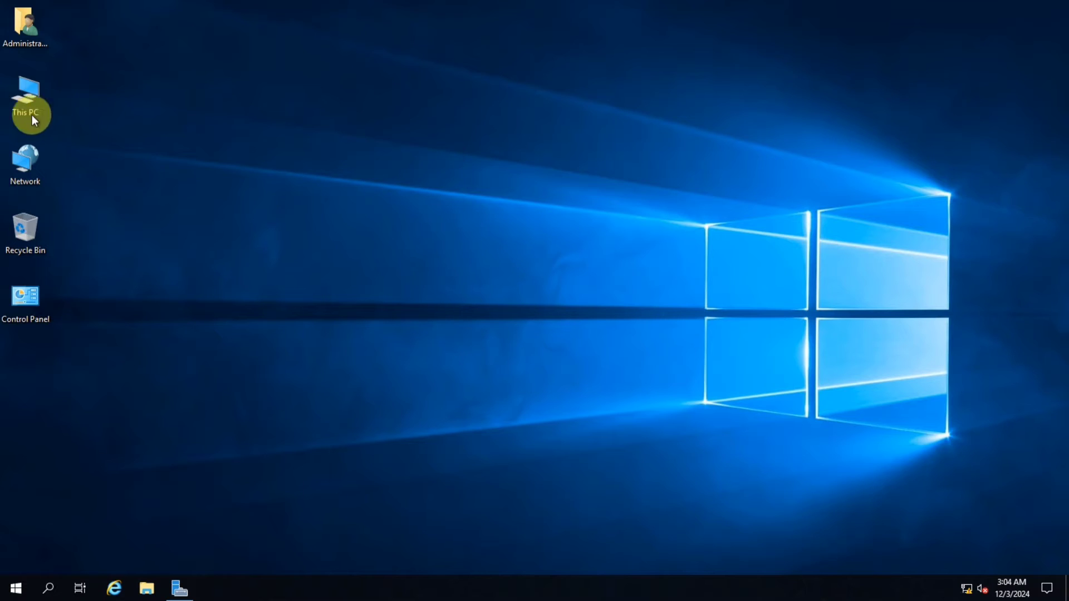
Create a folder named FTP Site on Local Disk (C:) and open it
double_click(24, 96)
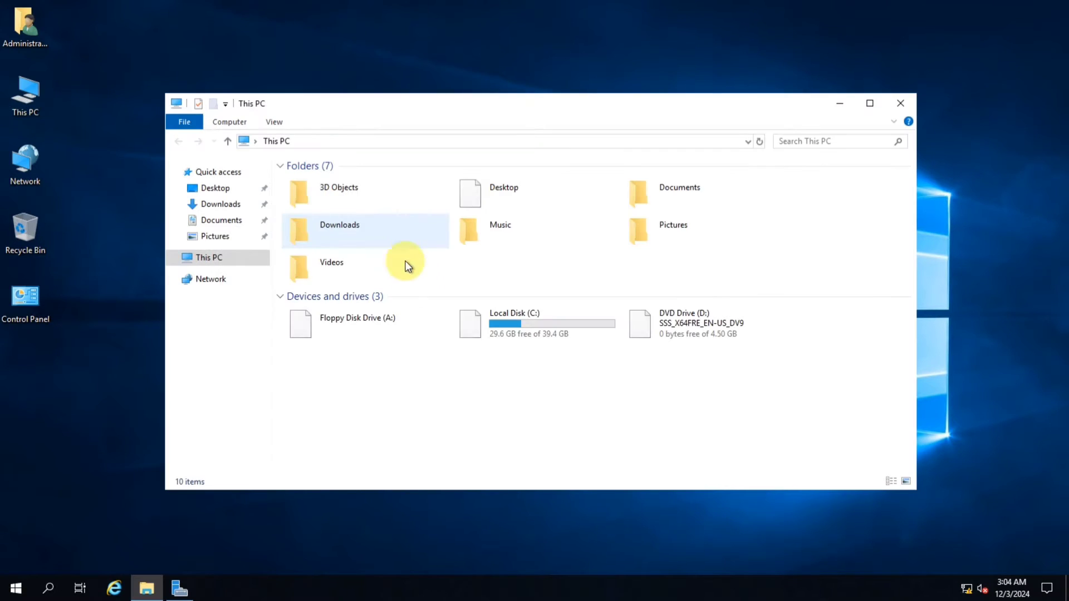
double_click(532, 322)
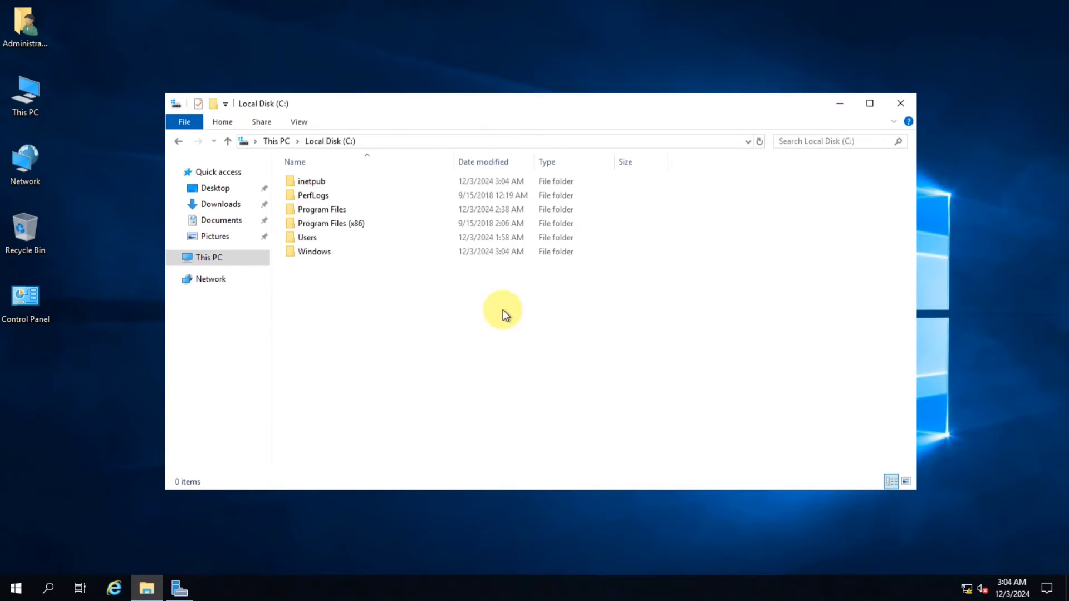
right_click(367, 271)
mouse_move(425, 397)
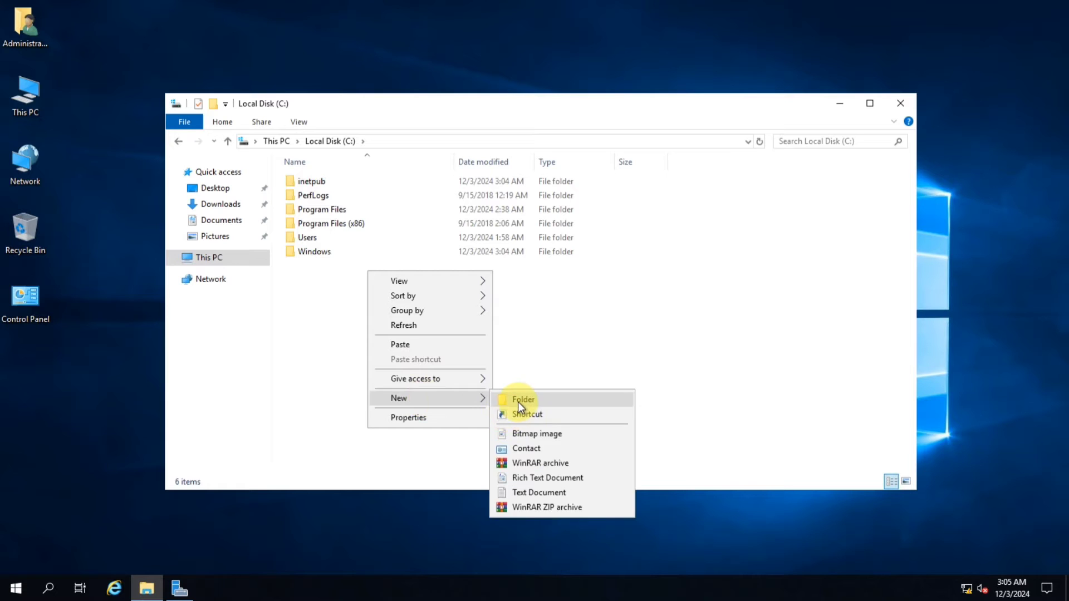
left_click(517, 401)
type("FT")
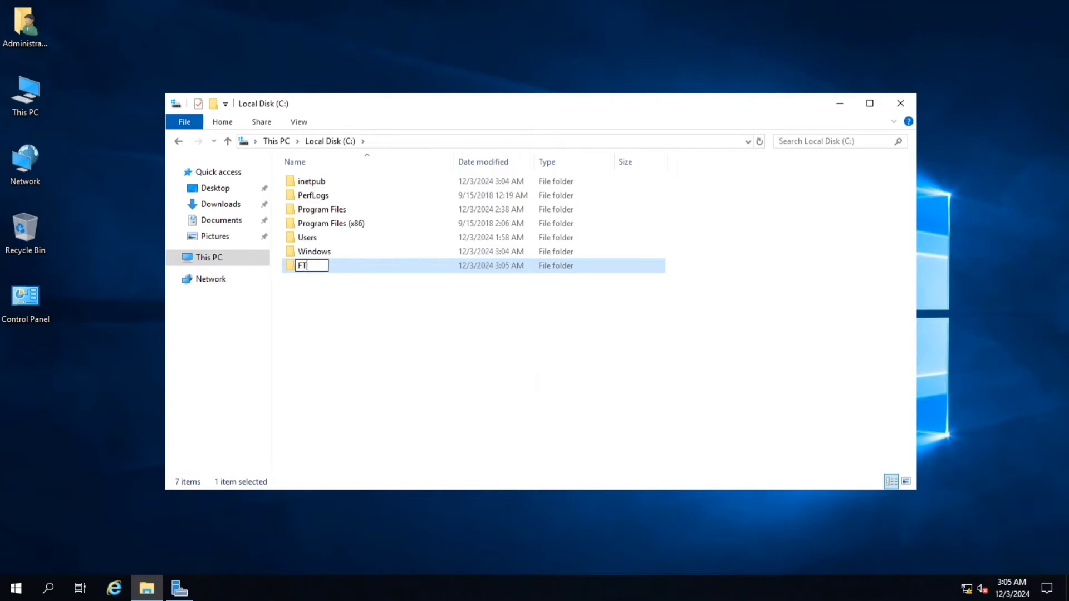
type("P Site")
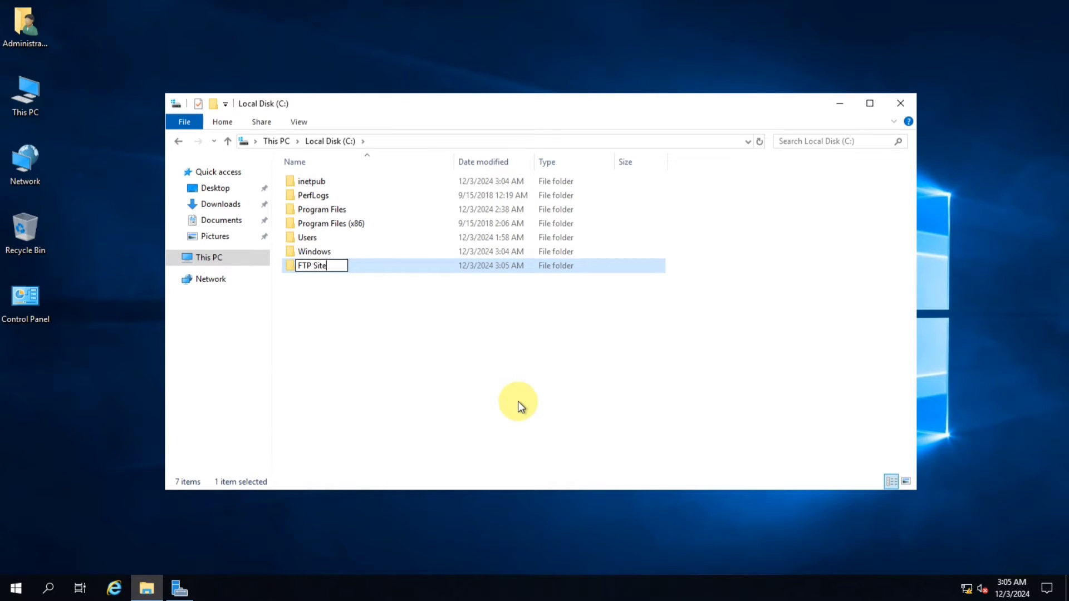
key("Return")
key("Return")
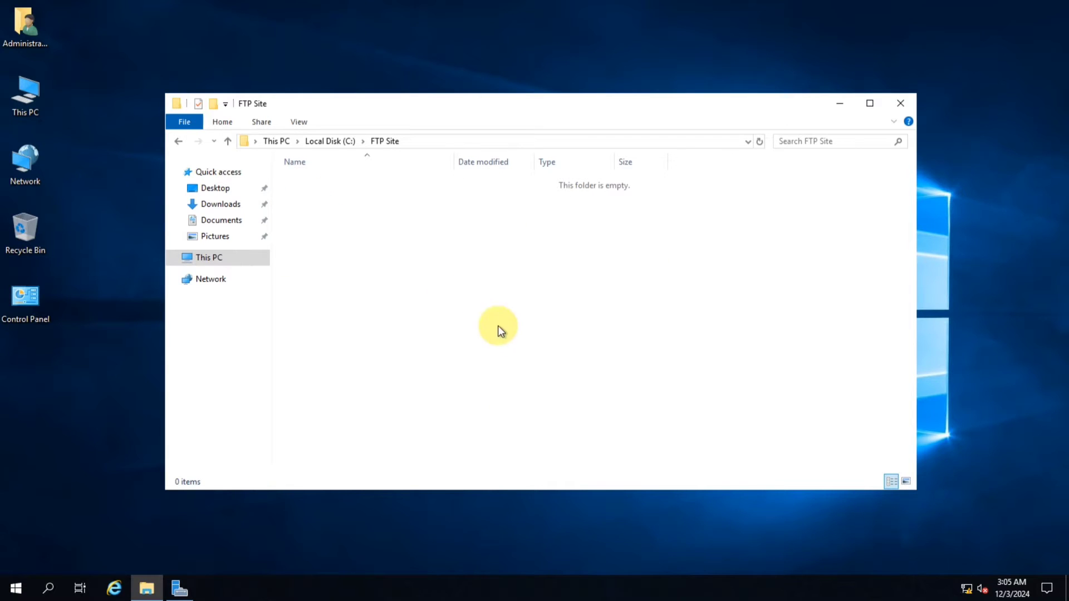
Create a new text document in FTP Site, fill it with a line of A's and save it
right_click(411, 358)
mouse_move(441, 429)
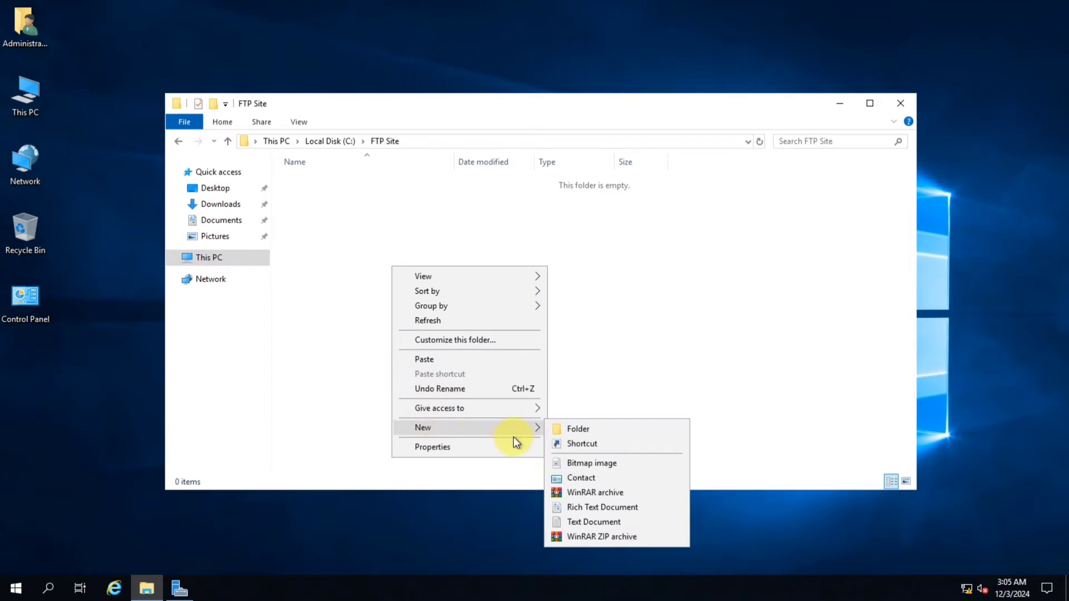
left_click(590, 524)
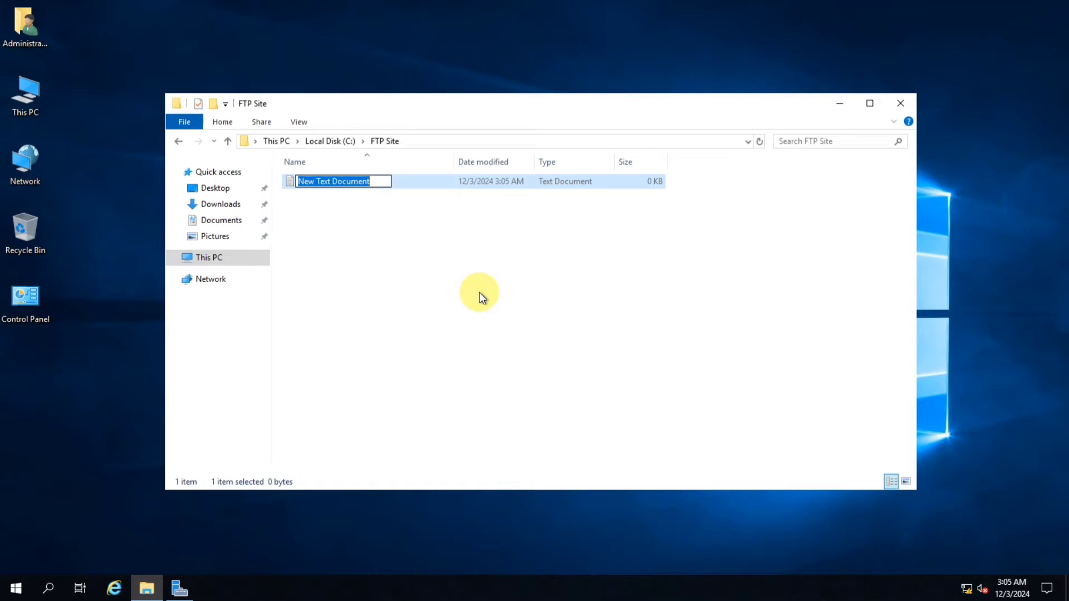
key("Return")
key("Return")
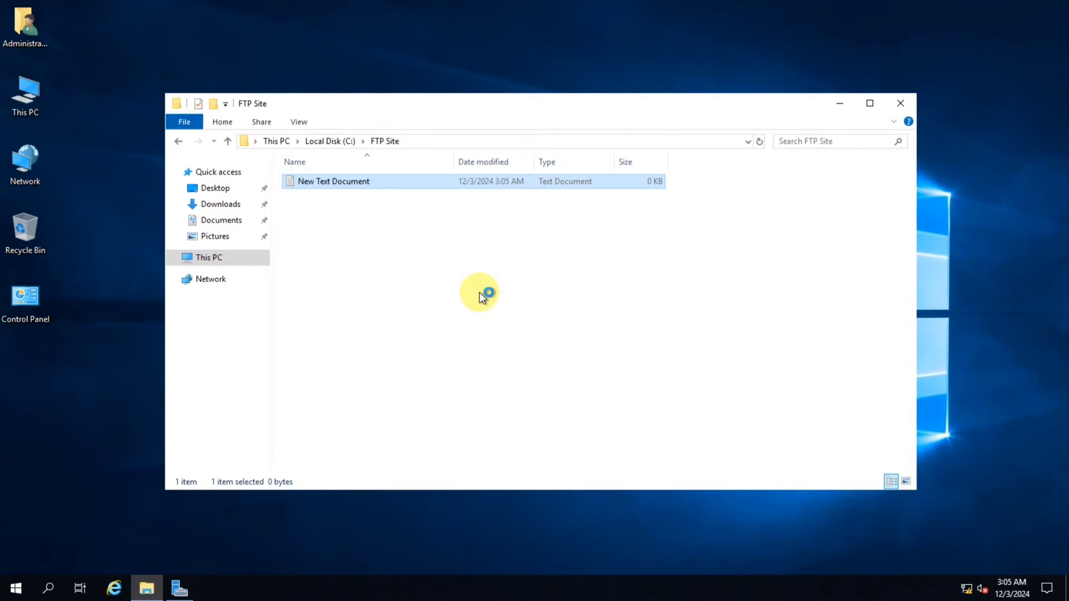
type("AAAAAAAAAAAAAAAAAAAs")
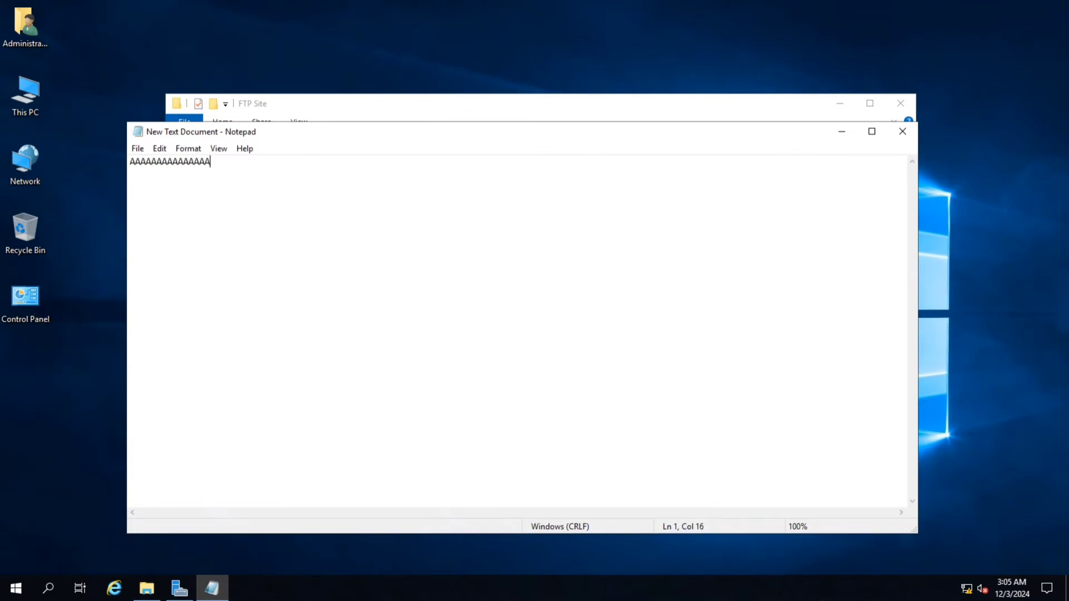
key("alt+F4")
left_click(485, 299)
Create a new rich text document in FTP Site, type AAAAAAA into it and save it
right_click(320, 230)
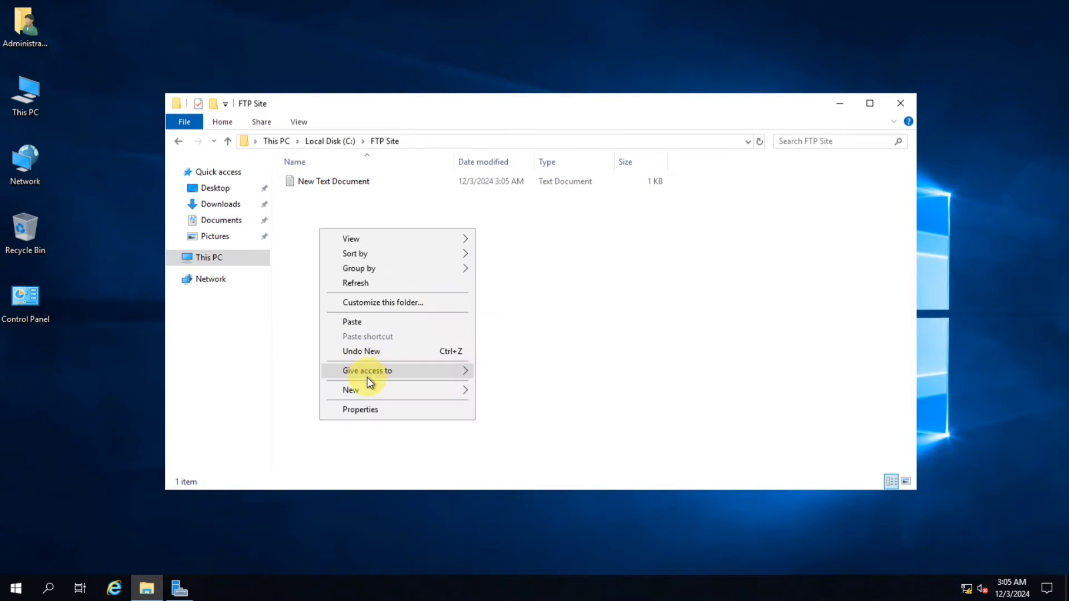
mouse_move(398, 389)
left_click(520, 471)
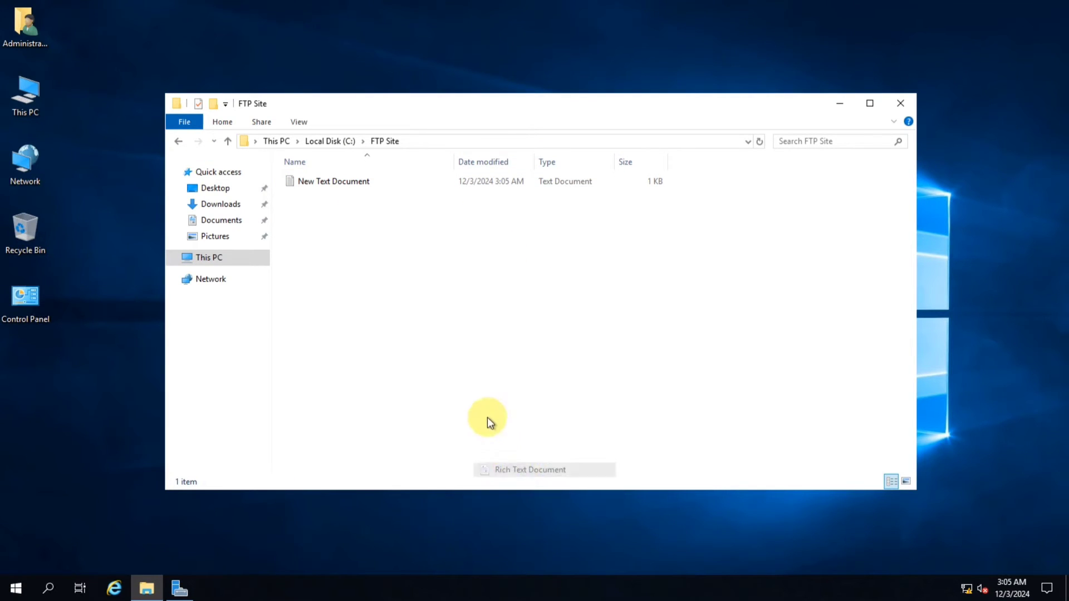
key("Return")
key("Return")
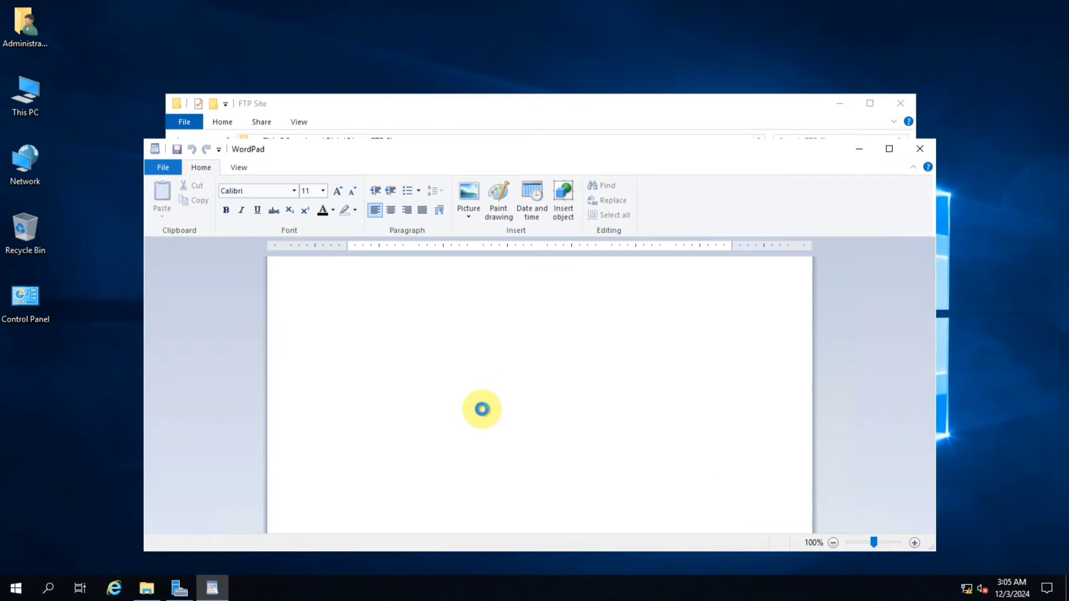
type("AAAAAAA")
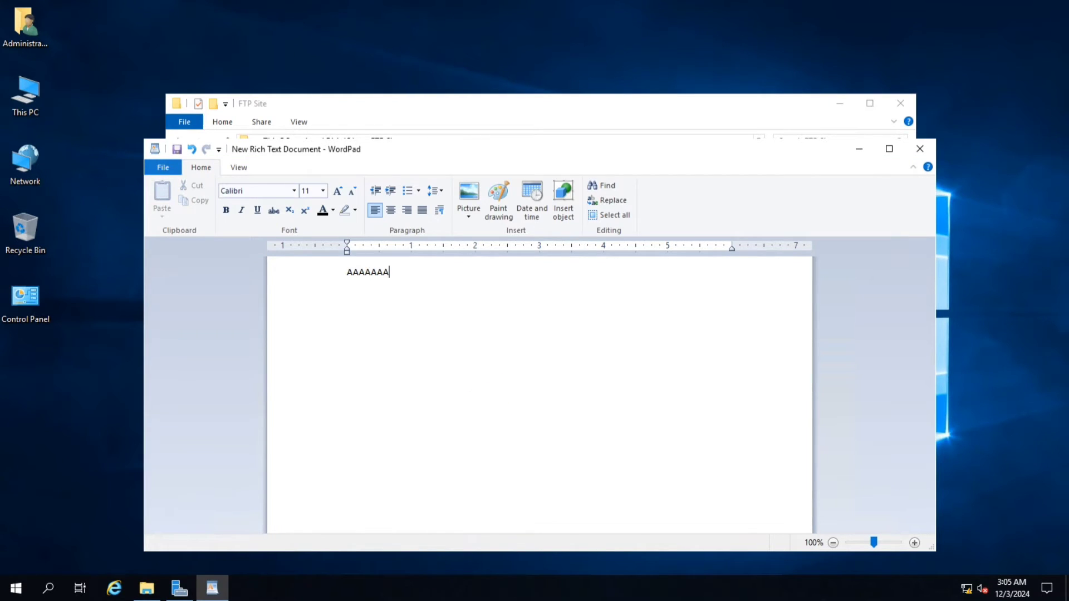
key("alt+F4")
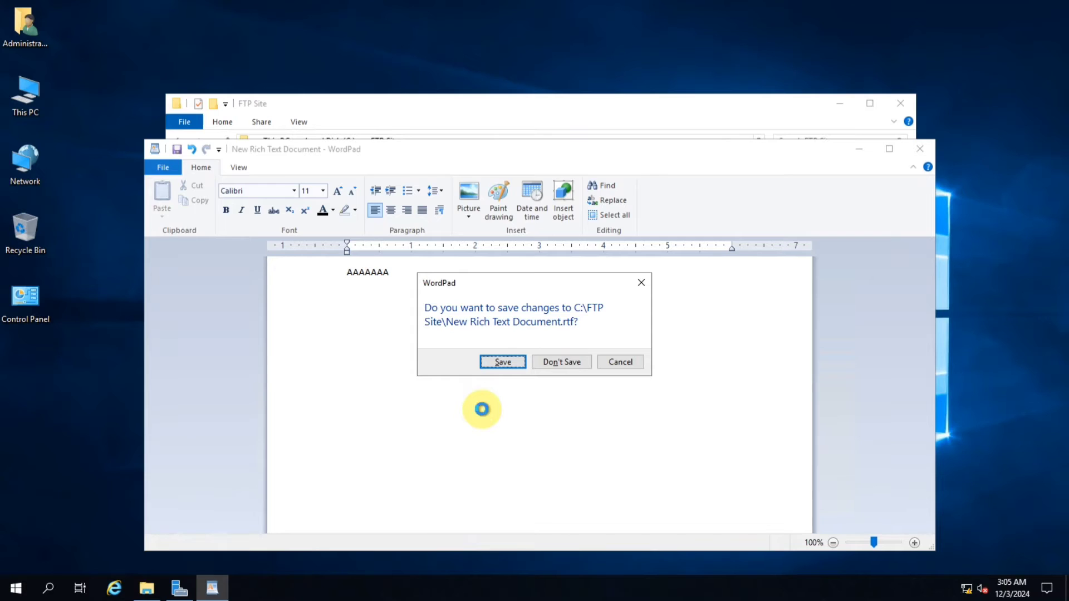
key("Return")
Duplicate all files in FTP Site repeatedly by copying and pasting them several times
key("ctrl+a")
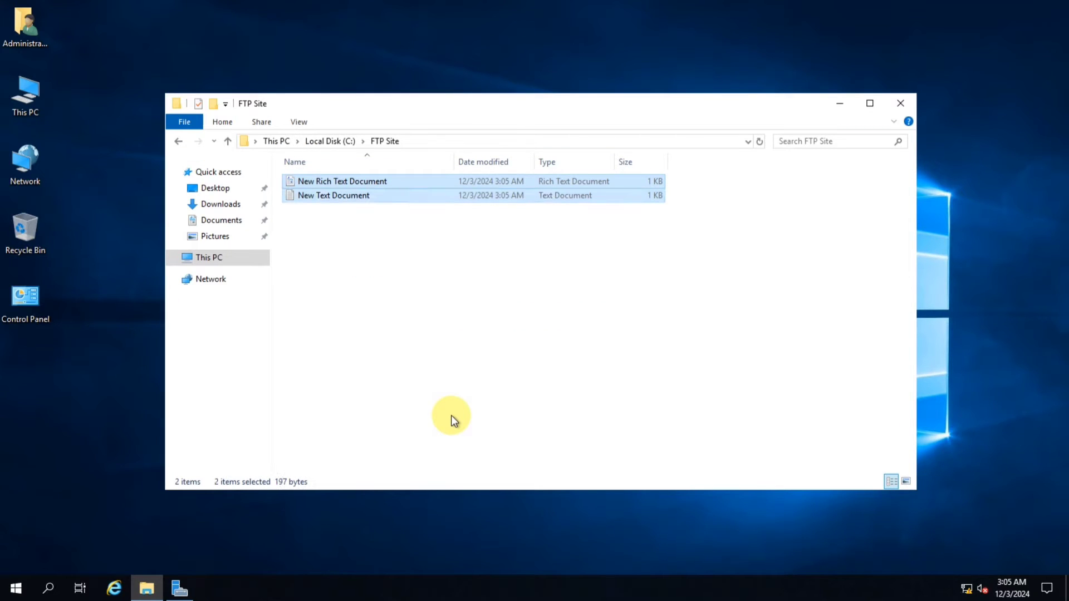
key("ctrl+c")
key("ctrl+v")
key("ctrl+v")
key("ctrl+v")
key("ctrl+v")
key("ctrl+v")
key("ctrl+v")
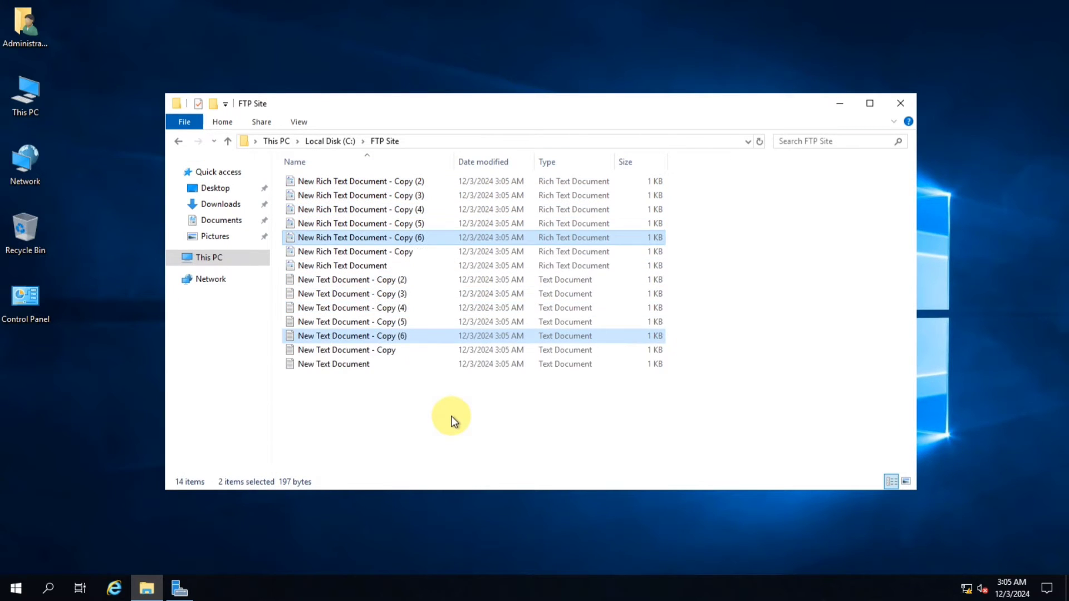
key("ctrl+a")
key("ctrl+c")
key("ctrl+v")
key("ctrl+v")
key("ctrl+v")
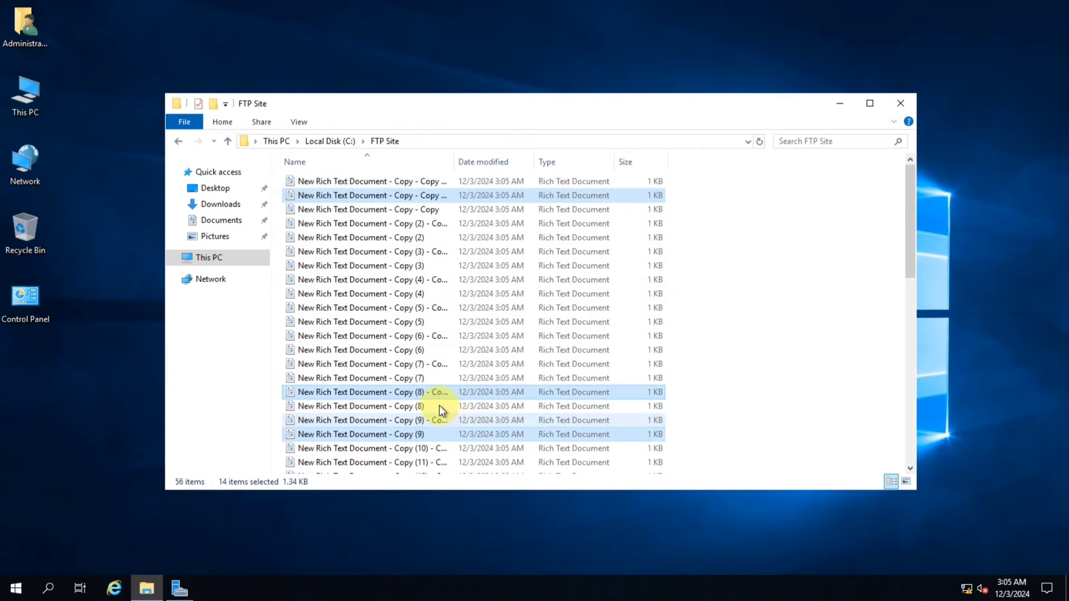
Close File Explorer, the completed Add Roles and Features Wizard and Server Manager
left_click(178, 143)
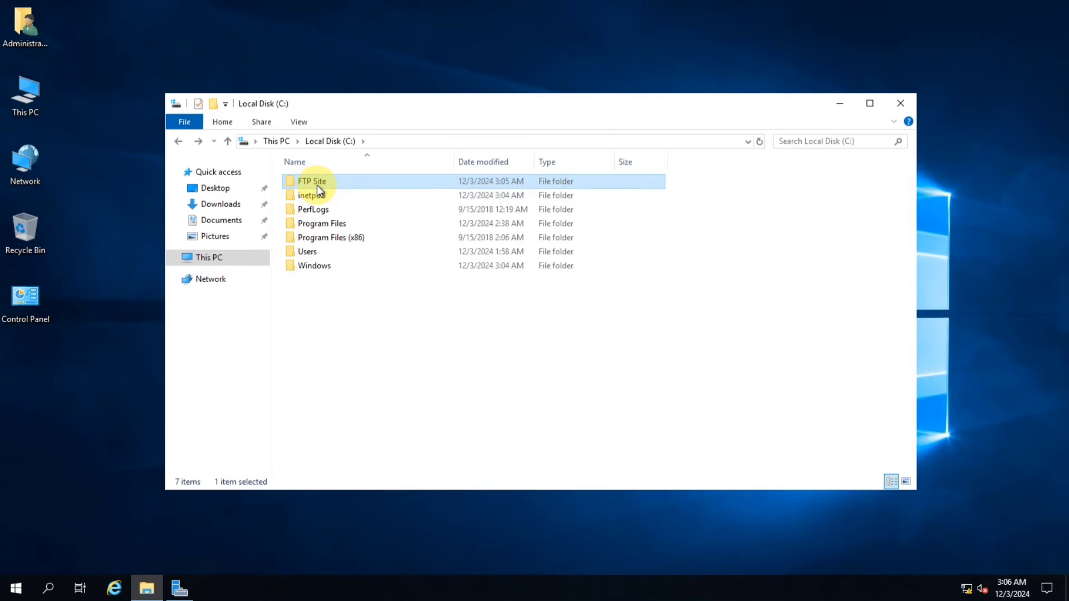
left_click(899, 103)
left_click(178, 587)
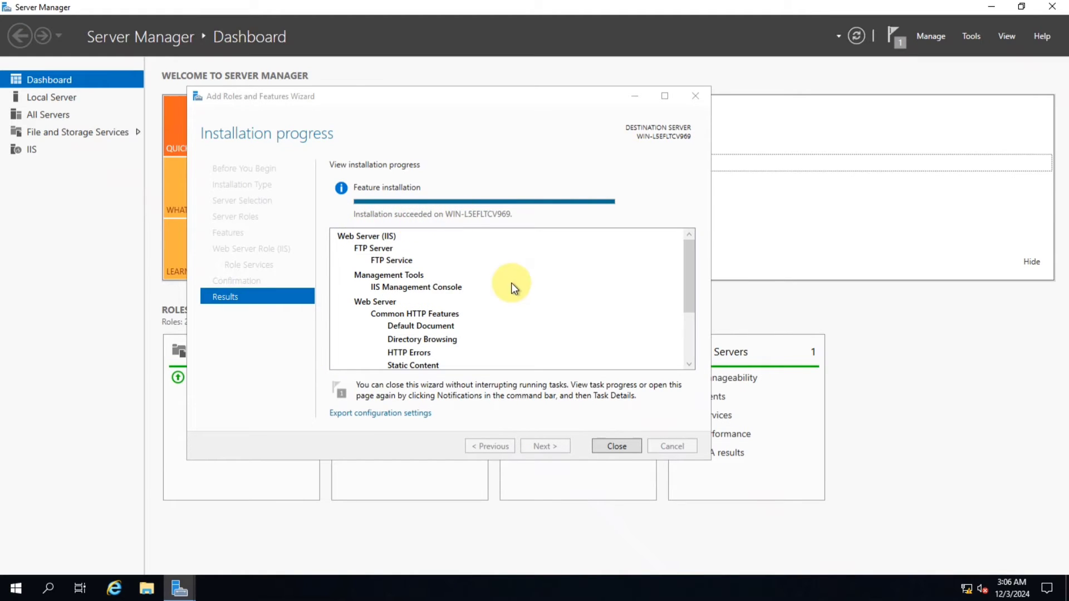
left_click(616, 446)
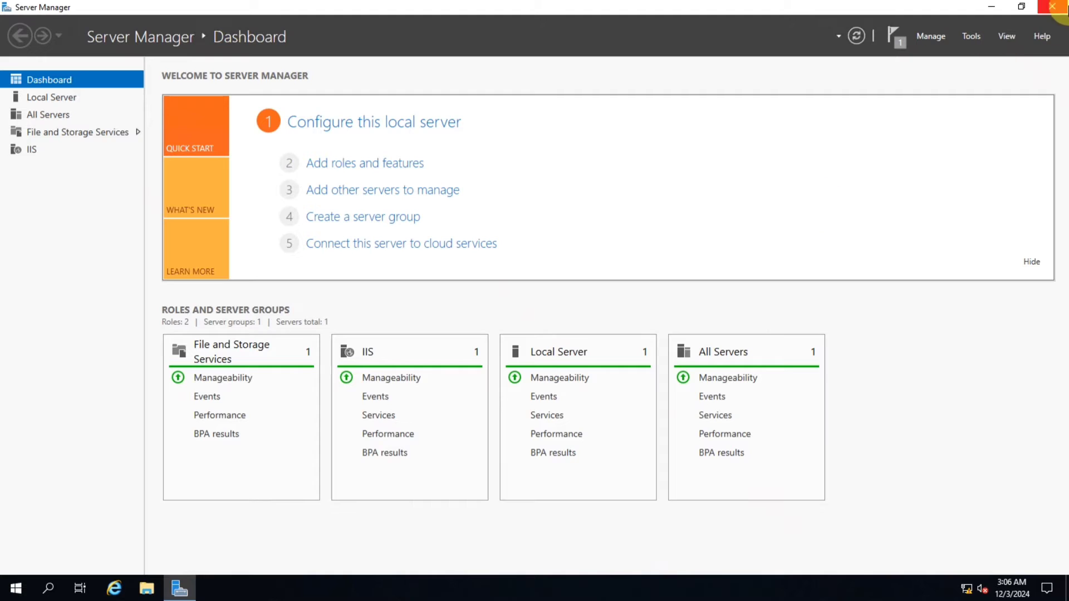
left_click(1052, 6)
right_click(482, 90)
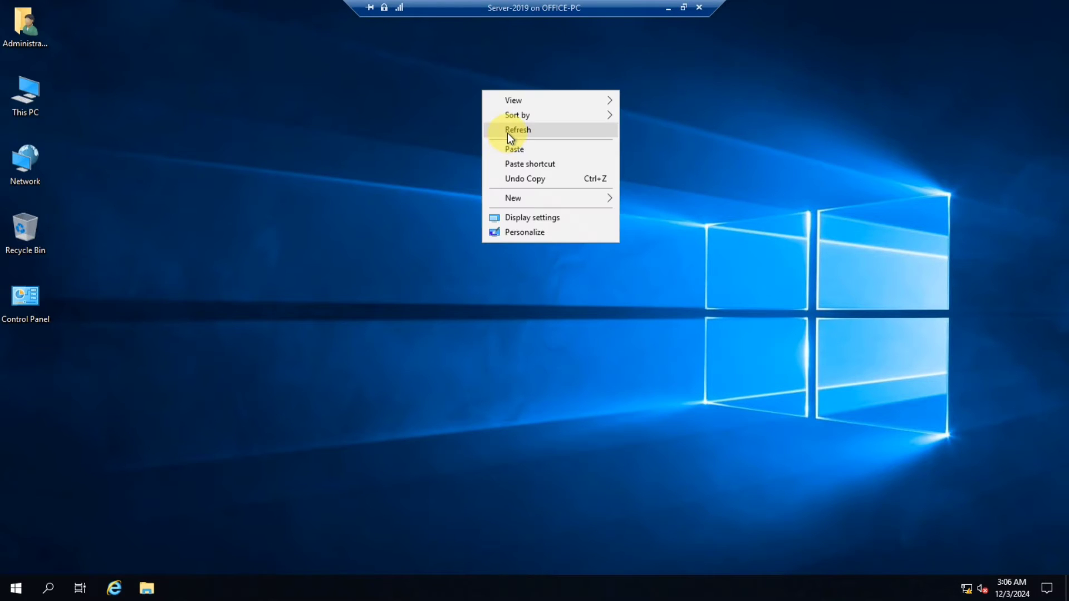
left_click(510, 130)
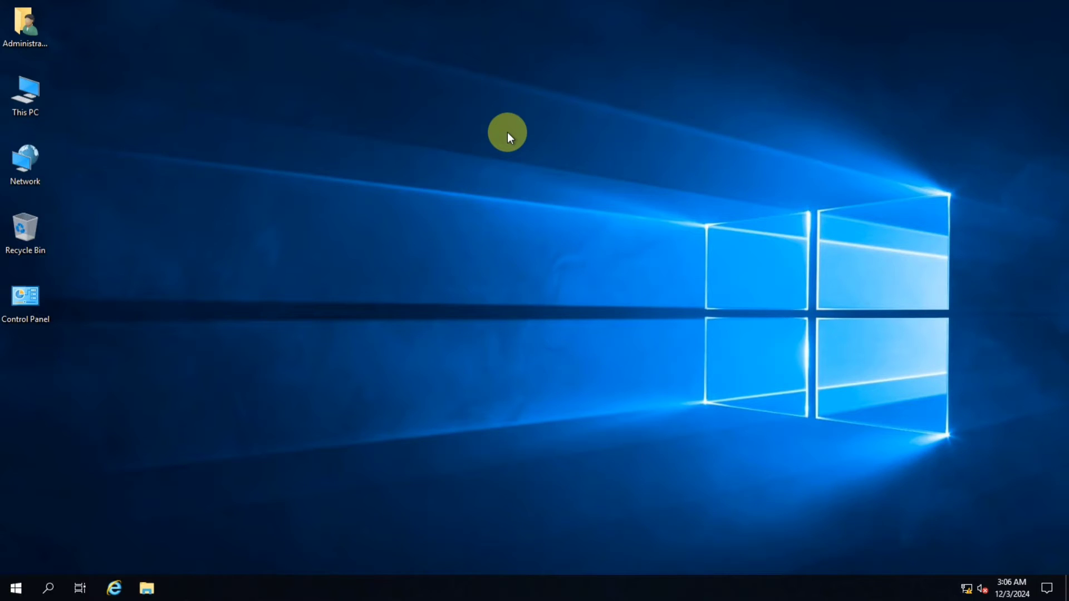
right_click(292, 123)
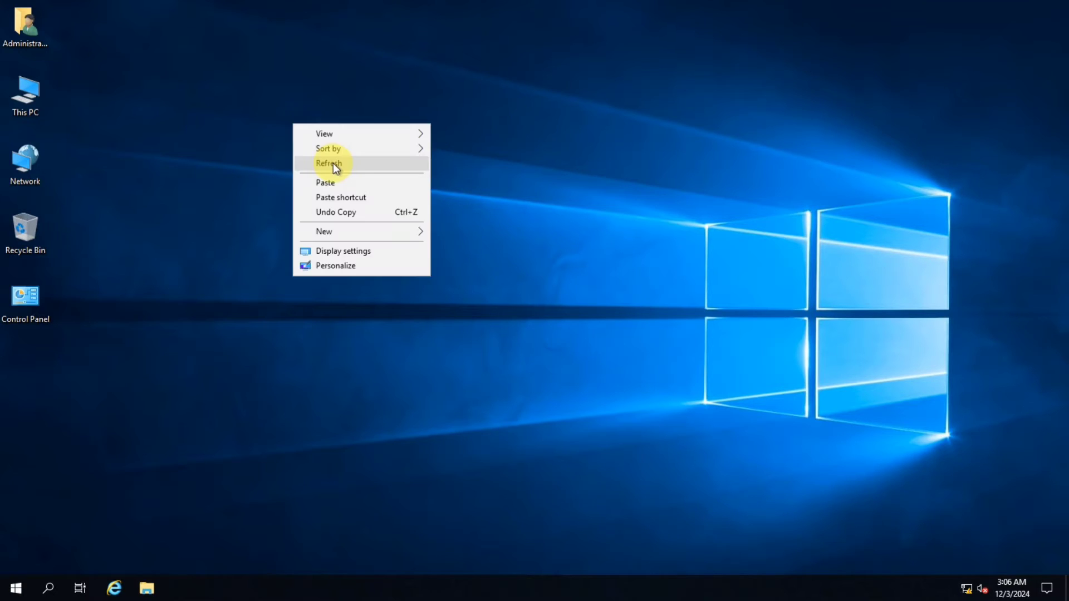
left_click(333, 163)
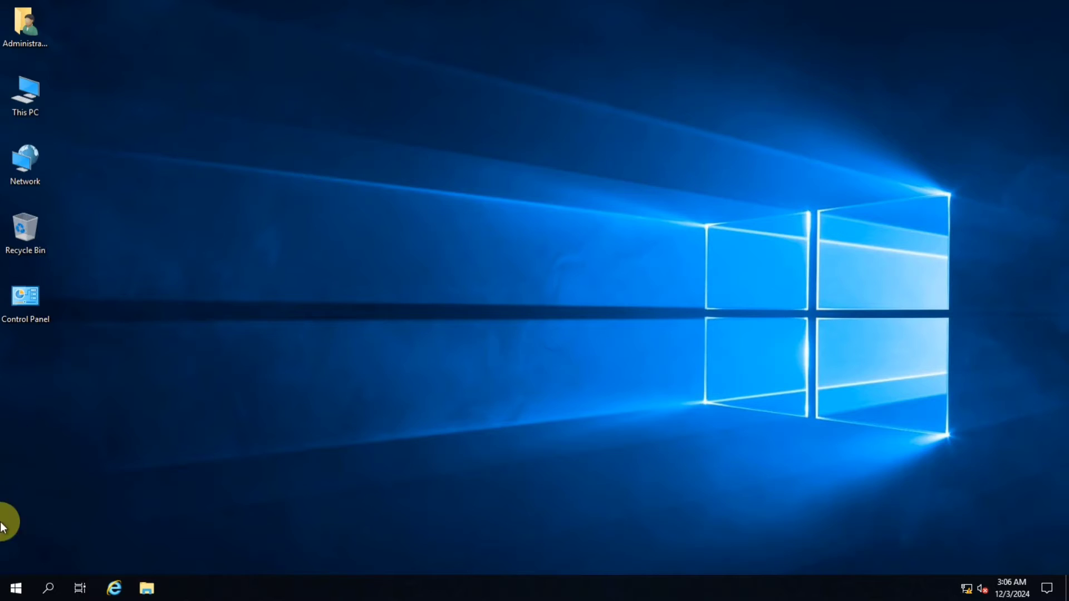
Open Internet Information Services (IIS) Manager from Windows Administrative Tools and maximize its window
left_click(13, 592)
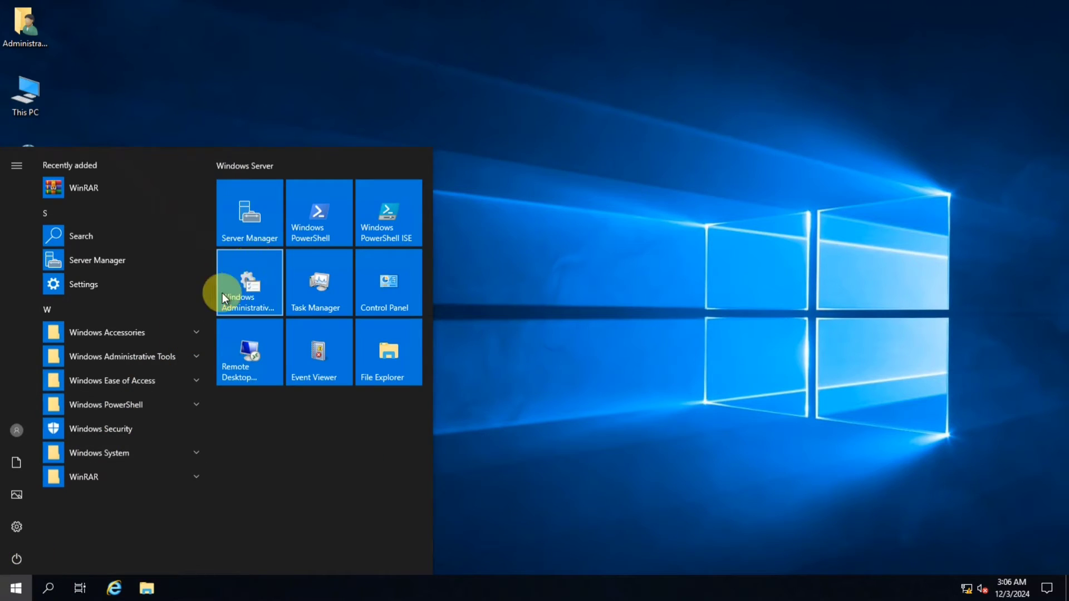
left_click(252, 282)
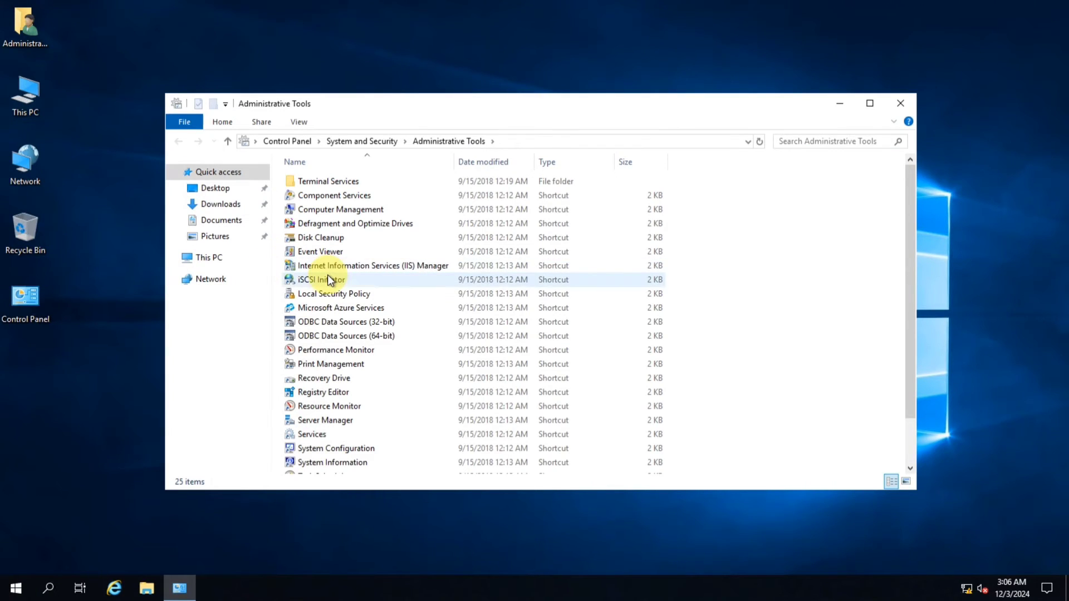
left_click(325, 266)
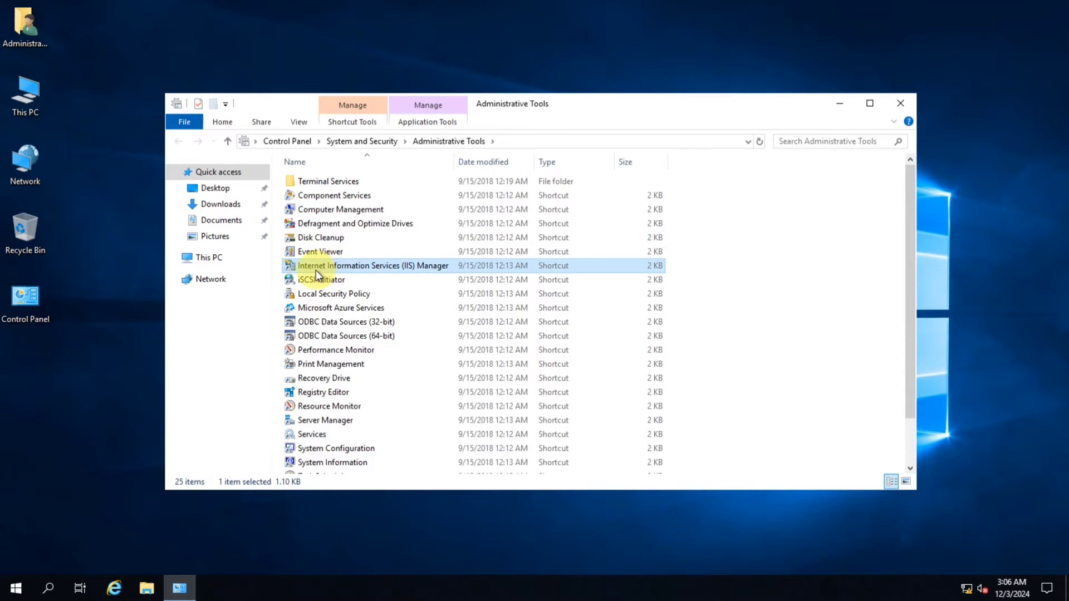
double_click(396, 266)
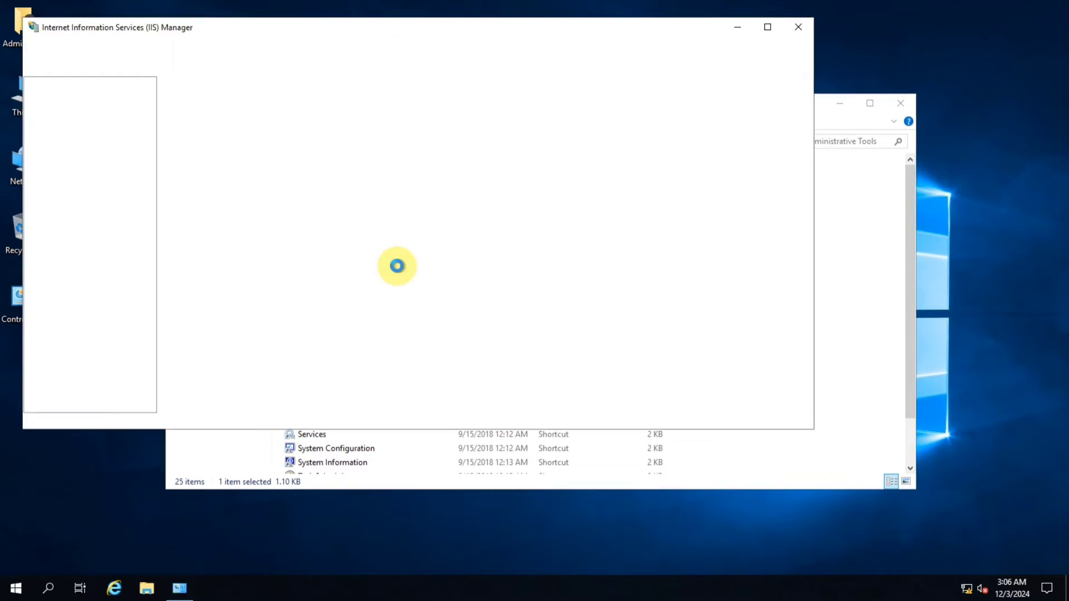
left_click(768, 27)
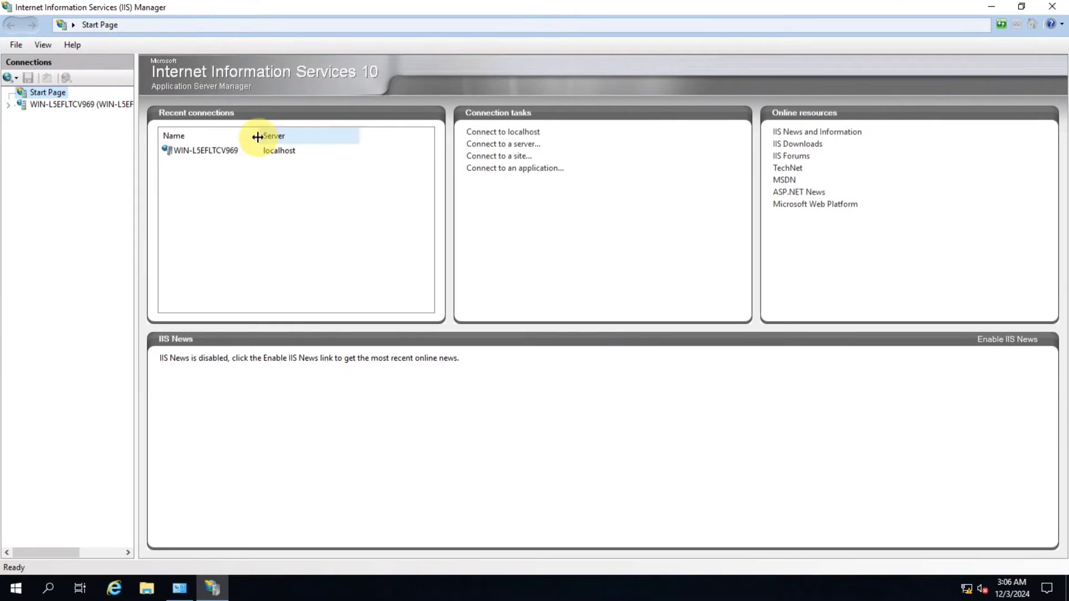
Widen the Connections pane and expand the server node to show Application Pools and Sites
left_click_drag(135, 193, 217, 194)
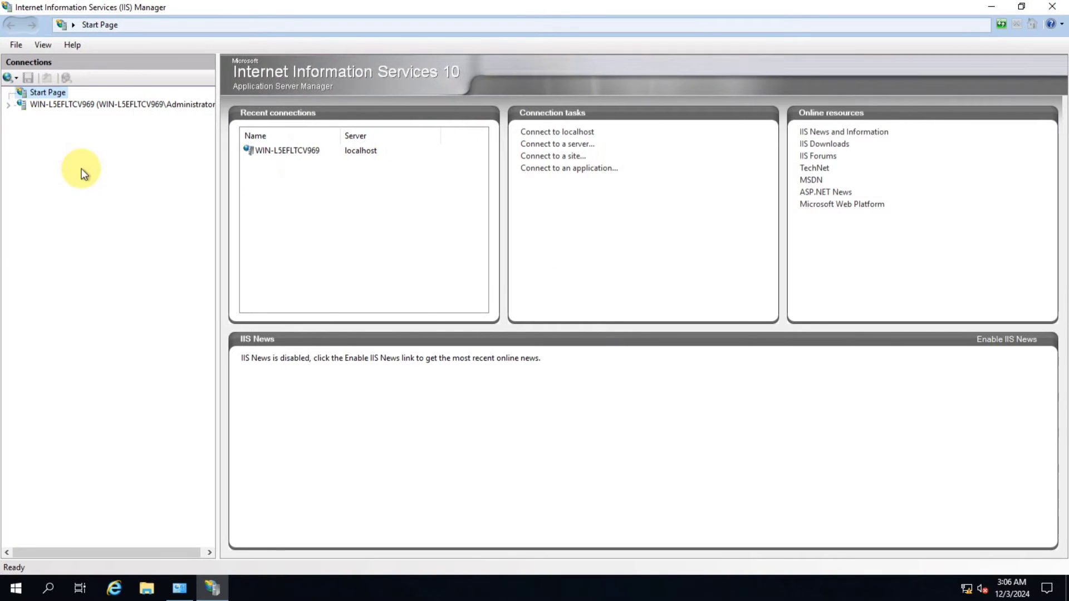
double_click(10, 106)
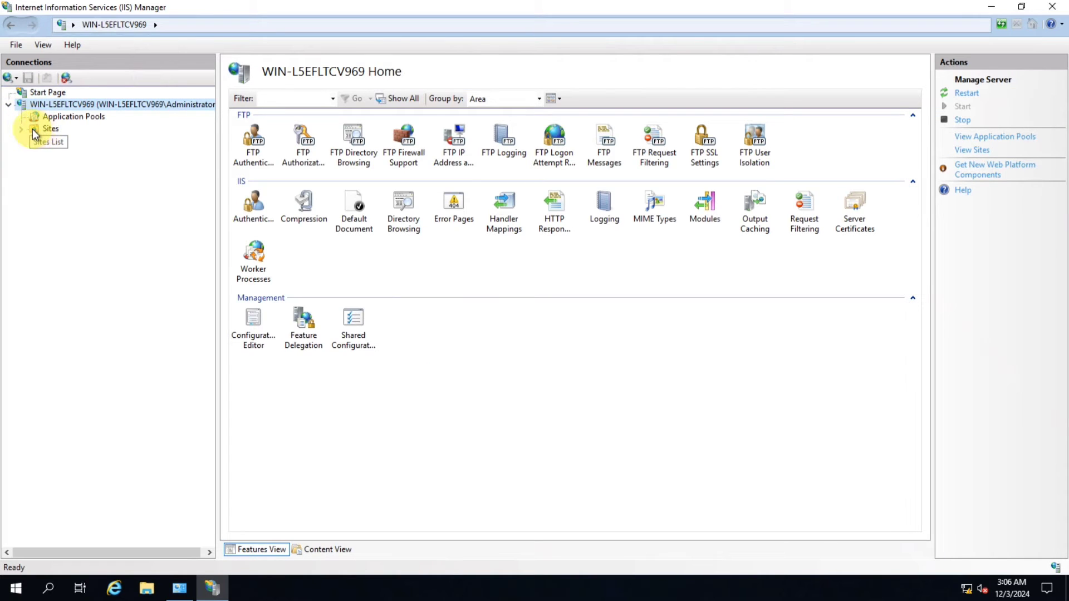
left_click(35, 93)
right_click(38, 93)
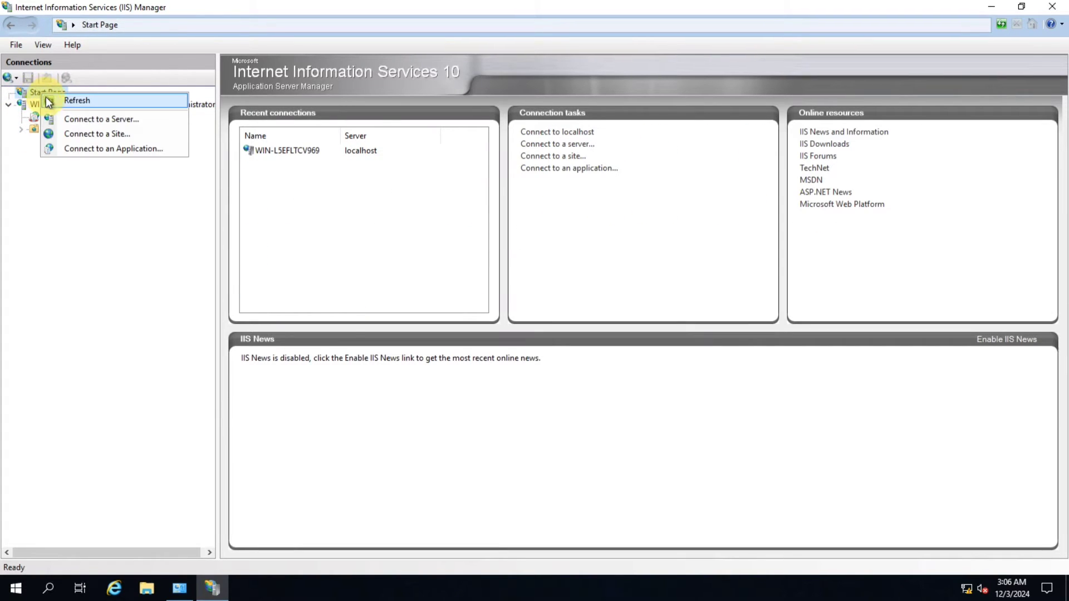
left_click(59, 183)
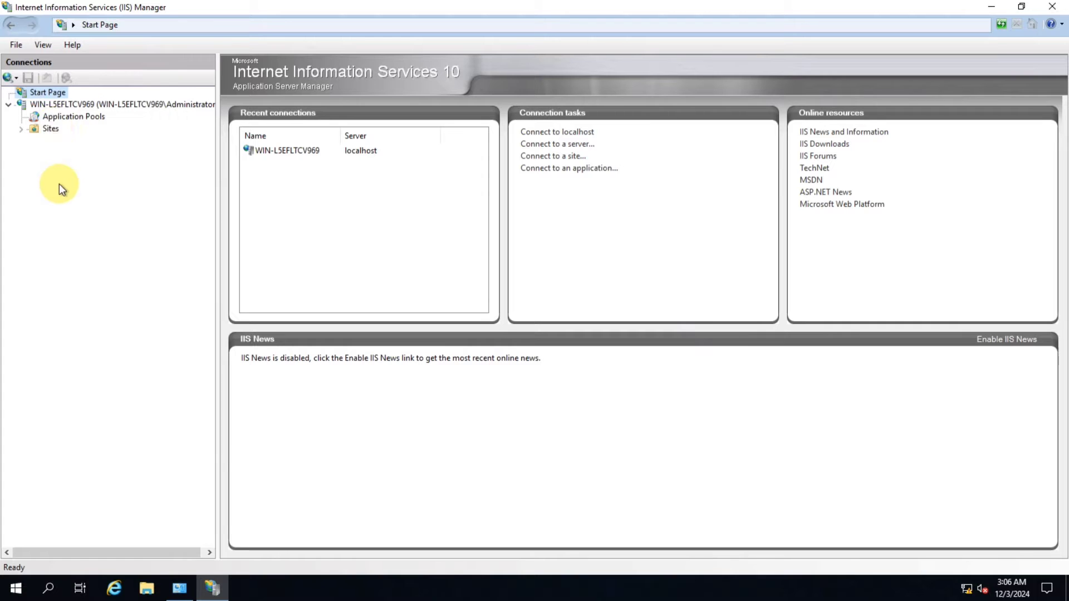
left_click(79, 105)
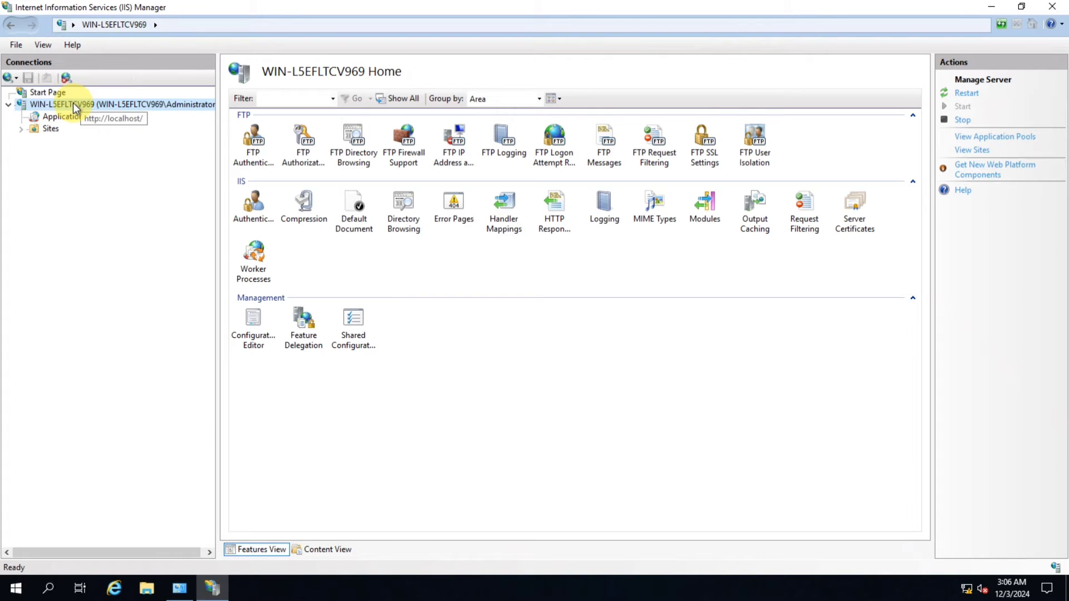
right_click(73, 102)
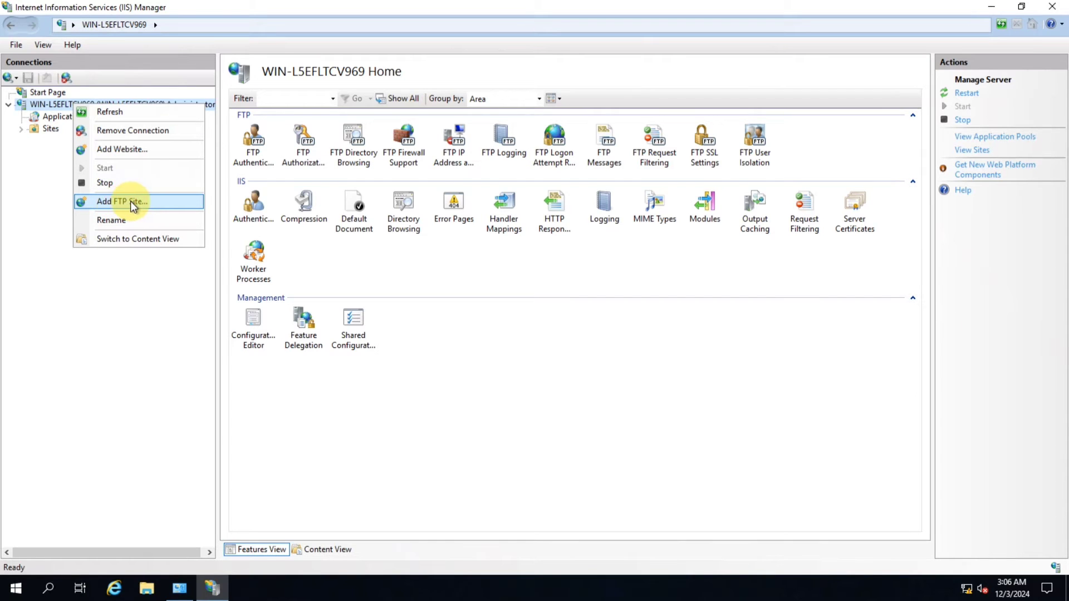
left_click(105, 285)
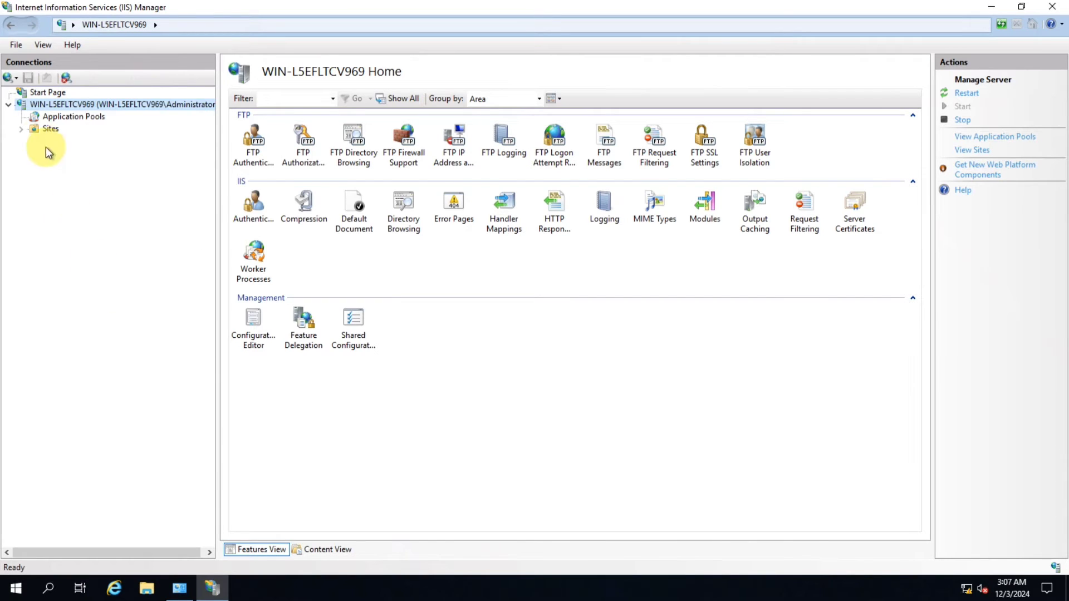
Expand the Sites node under the server to show the existing websites
left_click(22, 128)
right_click(39, 127)
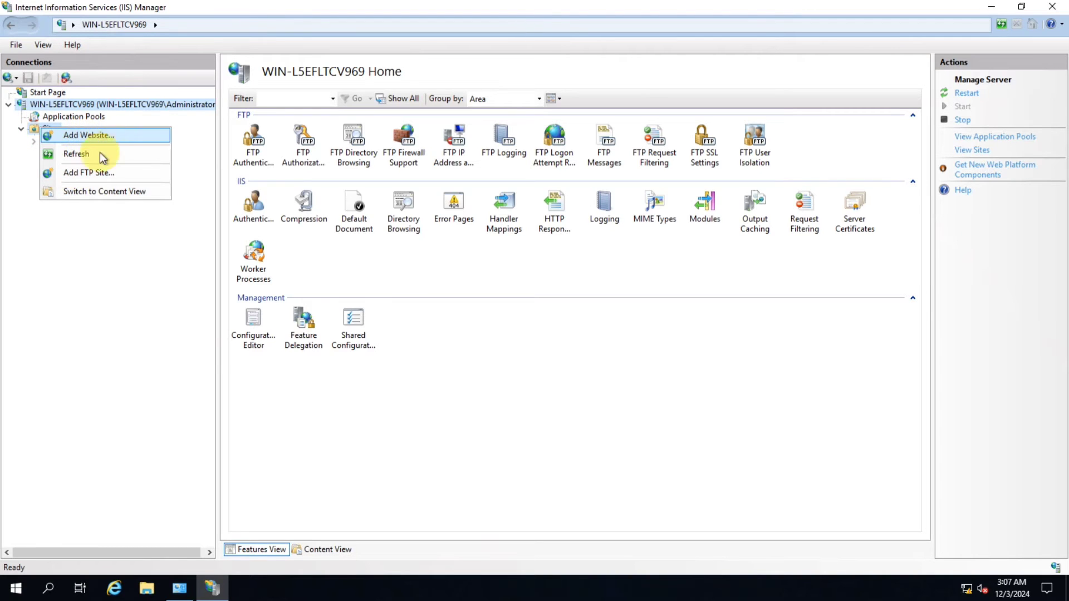
left_click(83, 225)
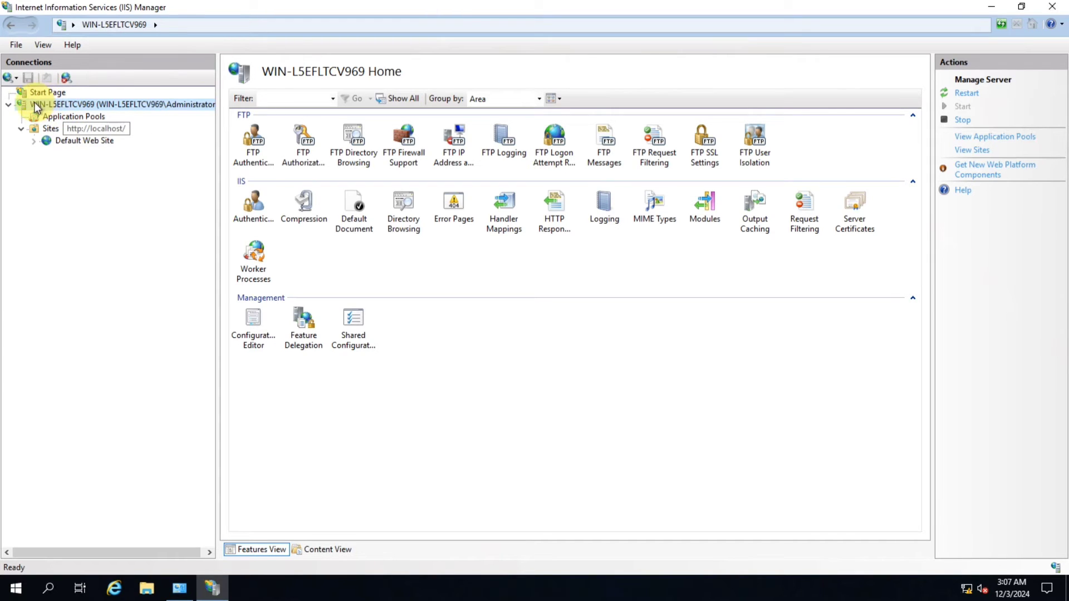
right_click(73, 106)
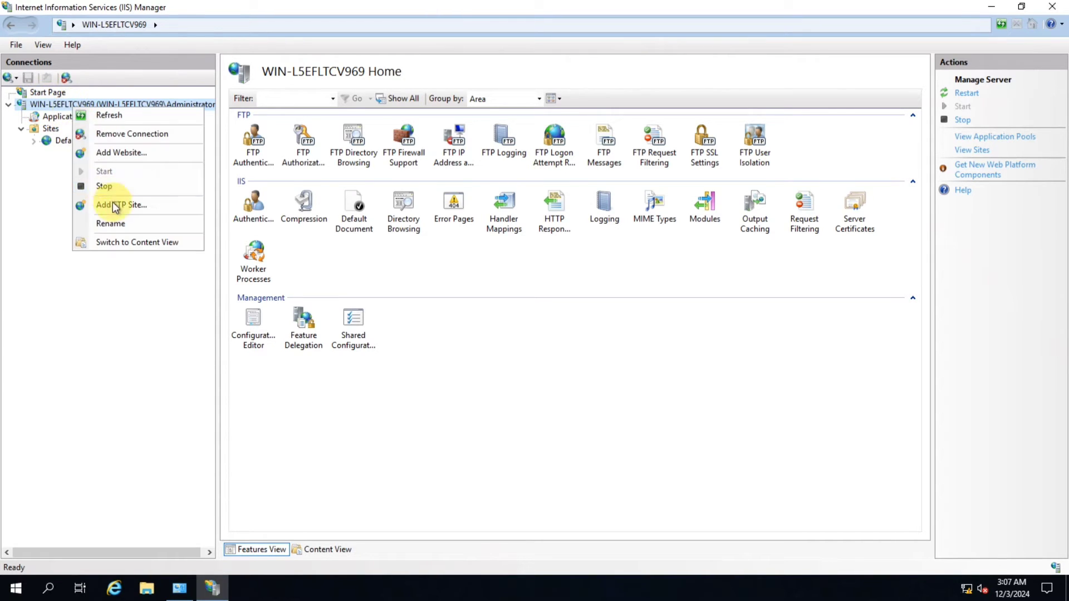
left_click(110, 279)
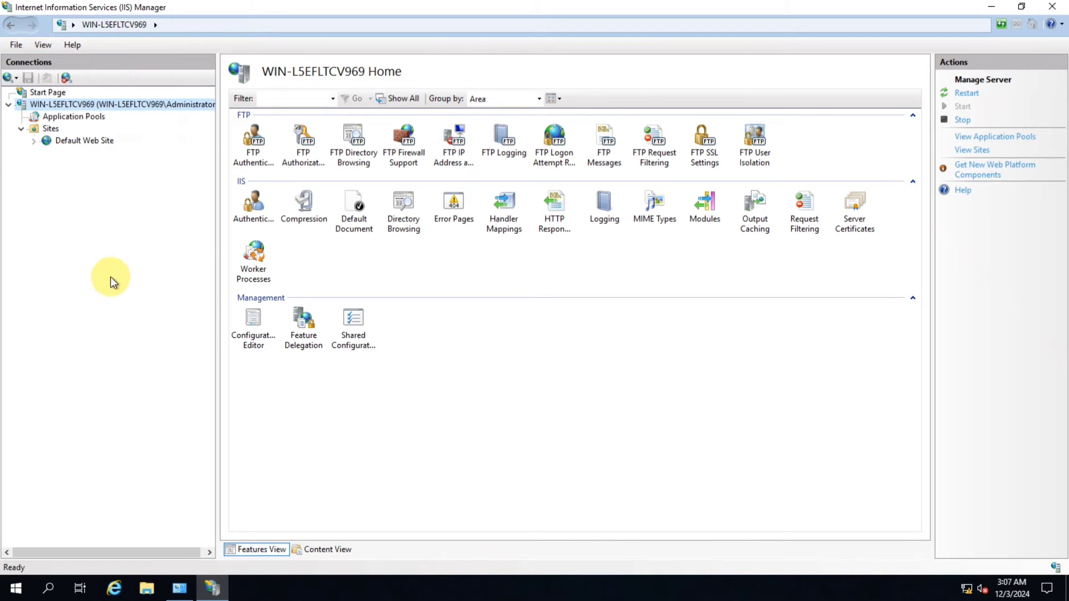
Start adding a new FTP site under Sites and name it itadda.net
right_click(45, 129)
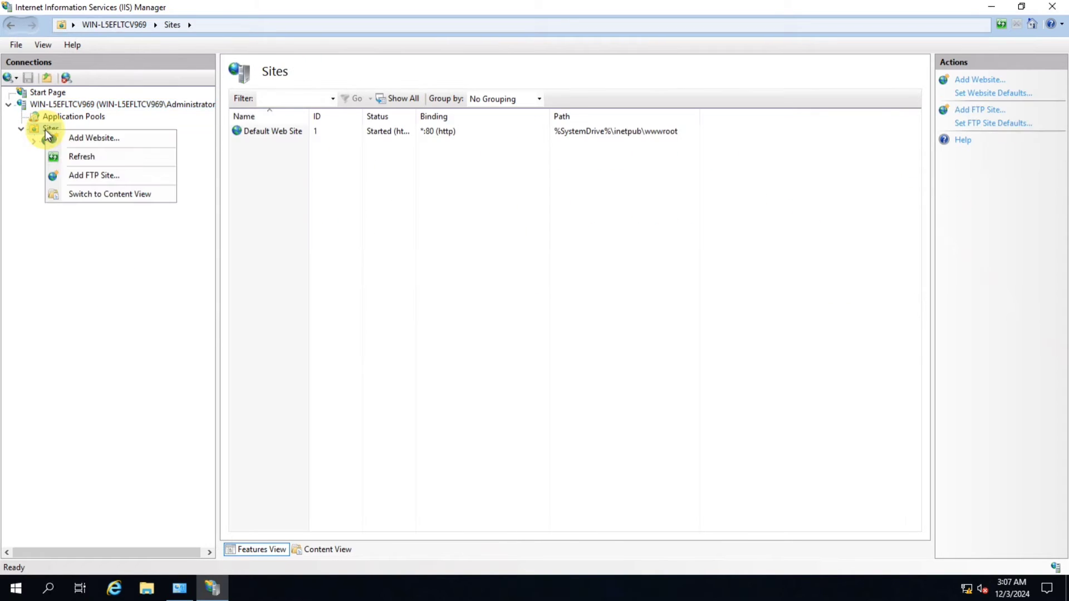
left_click(120, 175)
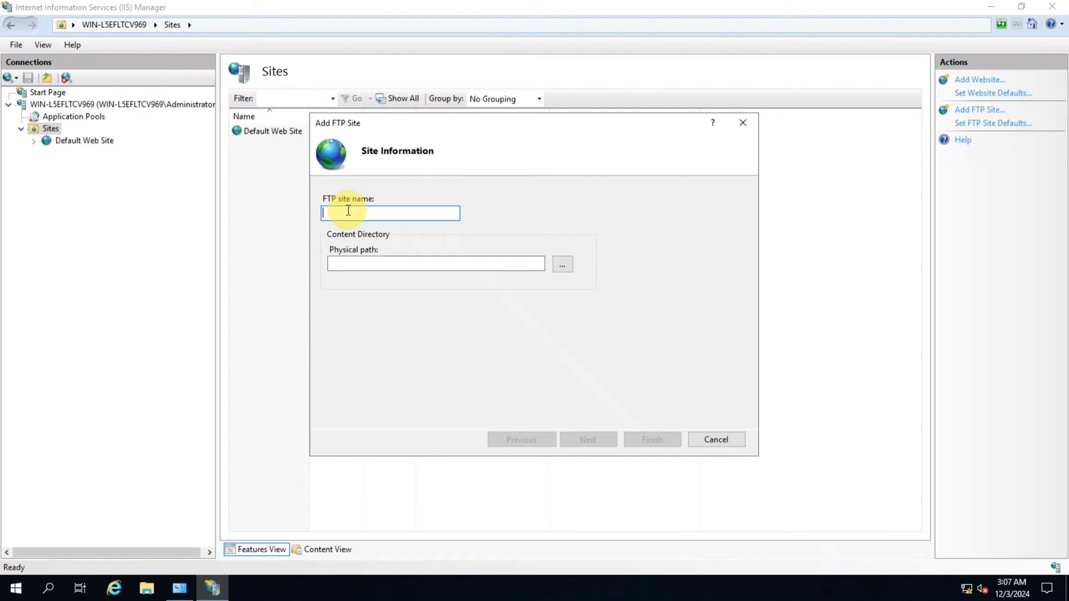
type("itadda")
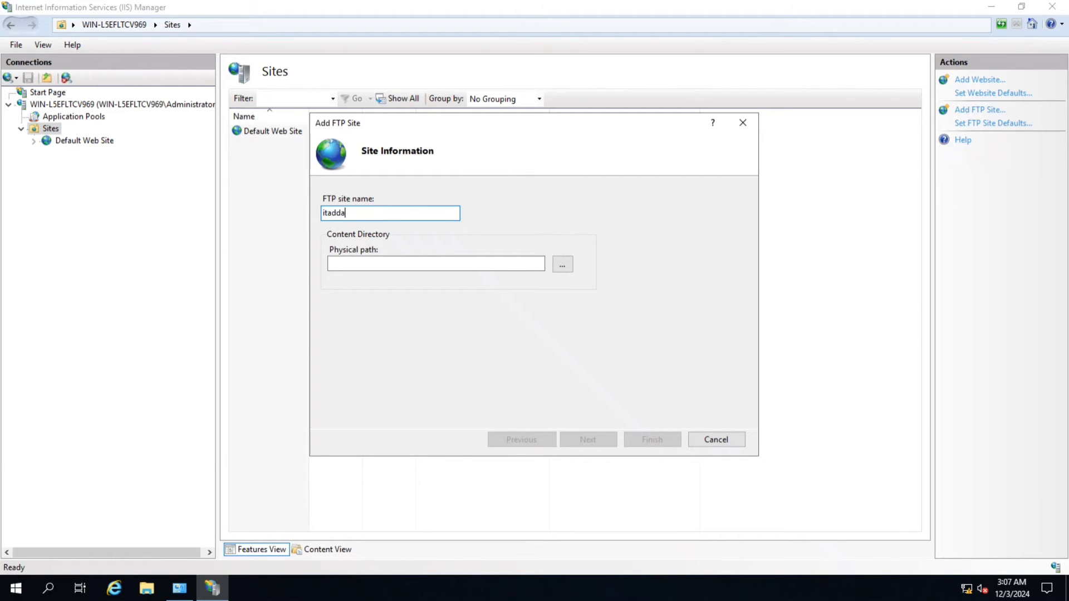
type(".net")
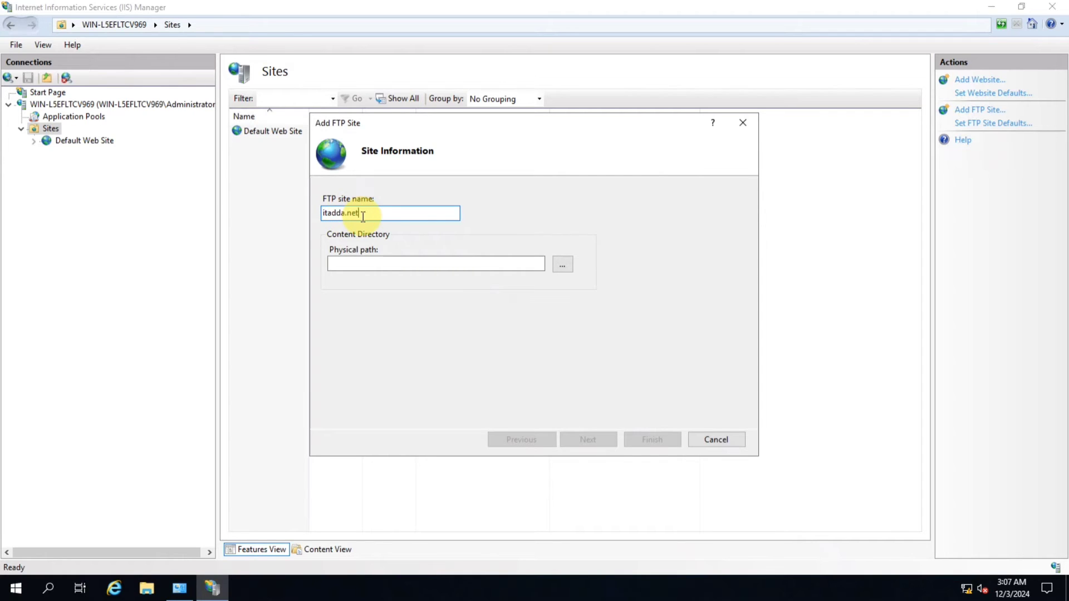
left_click_drag(363, 216, 287, 227)
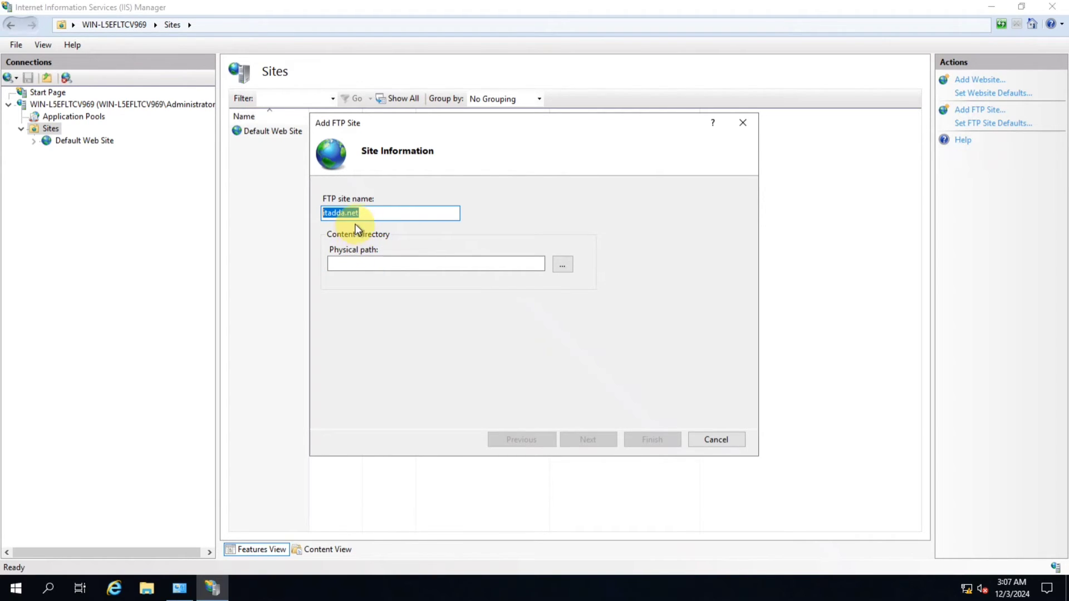
Set the FTP site's physical path to the C:\FTP Site folder and continue to the binding settings
left_click(564, 269)
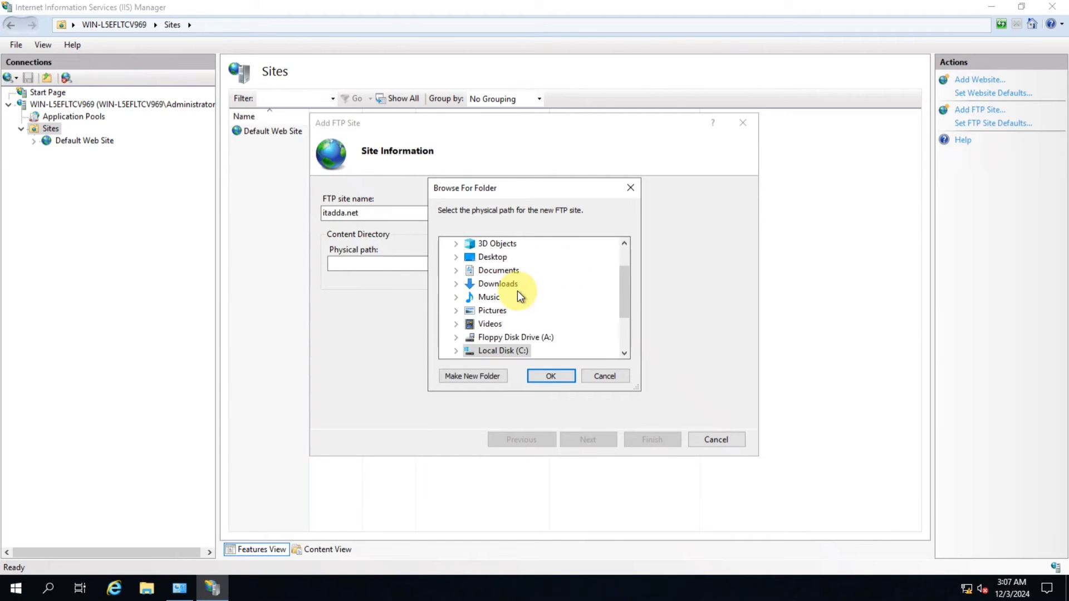
scroll(516, 291, "down", 2)
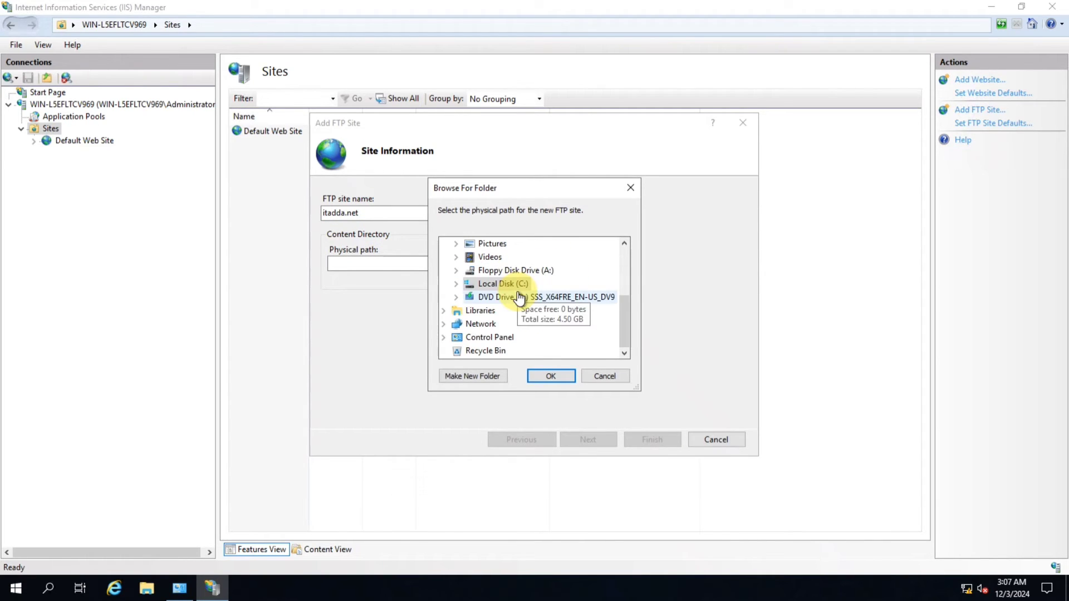
left_click(456, 285)
left_click(510, 271)
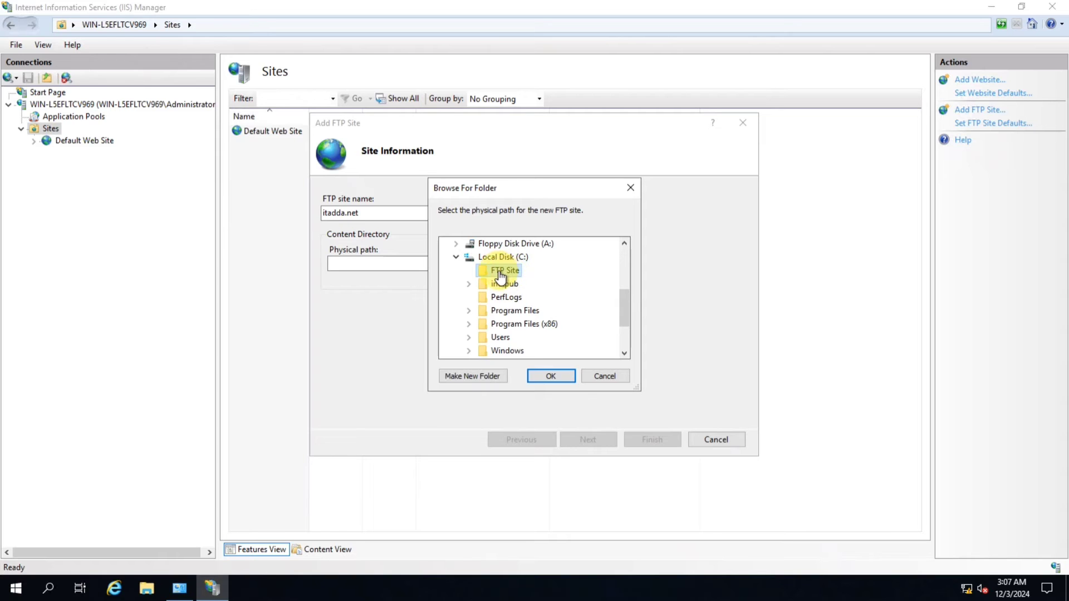
left_click(549, 379)
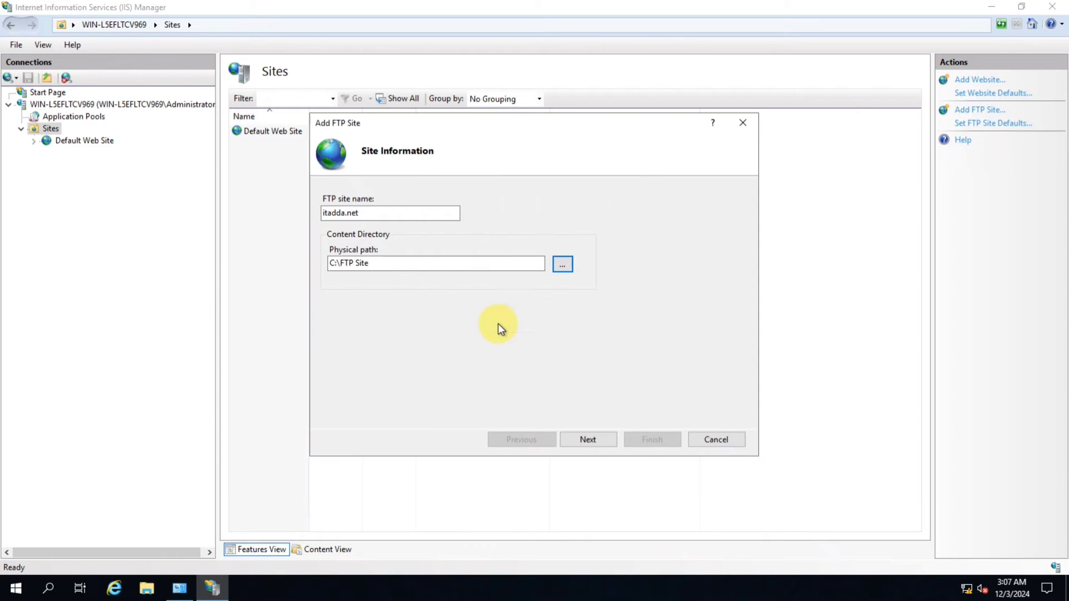
left_click_drag(377, 268, 329, 265)
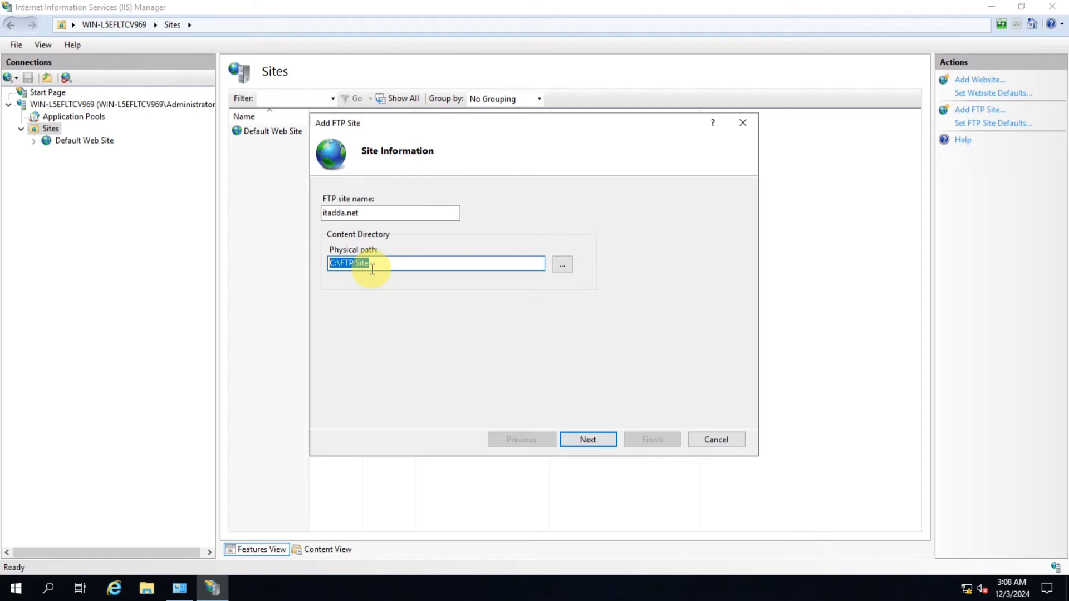
left_click(587, 443)
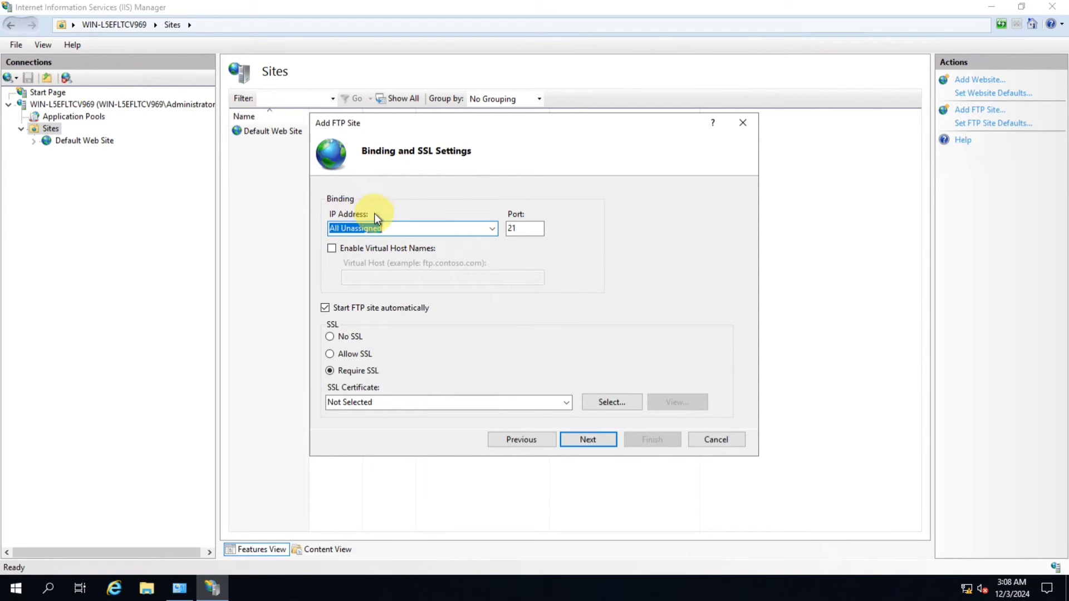
Bind the FTP site to IP address 192.168.10.2 on port 21, choose No SSL, and continue
left_click(492, 230)
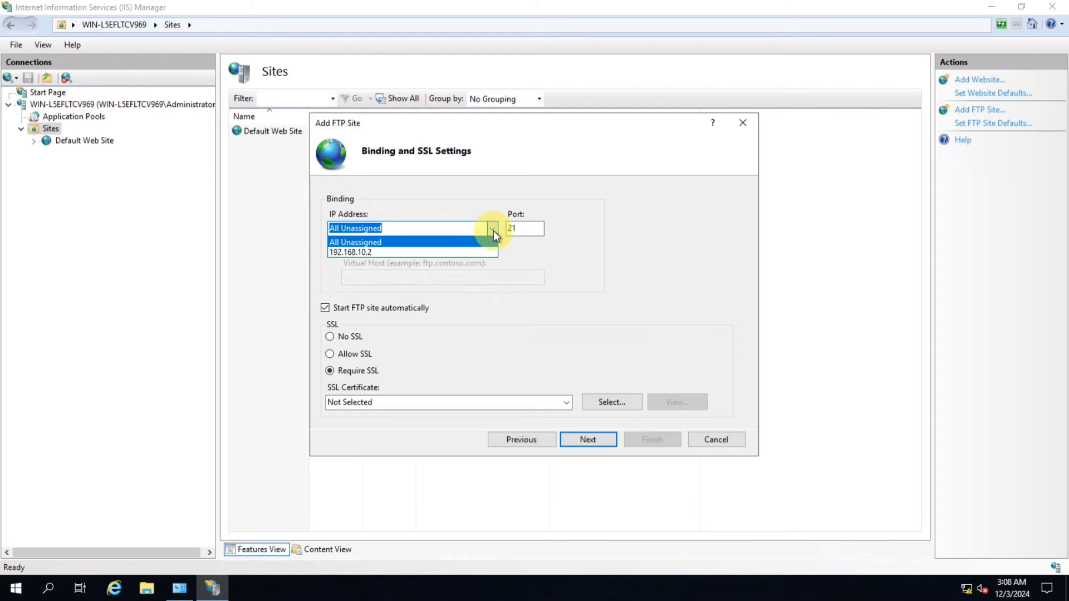
left_click(371, 251)
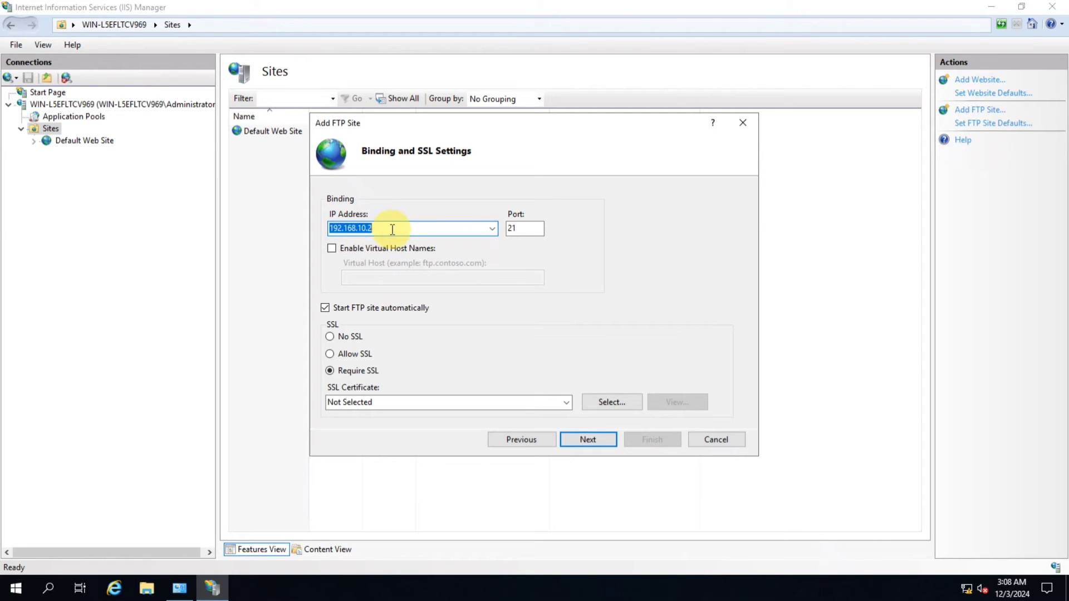
double_click(523, 229)
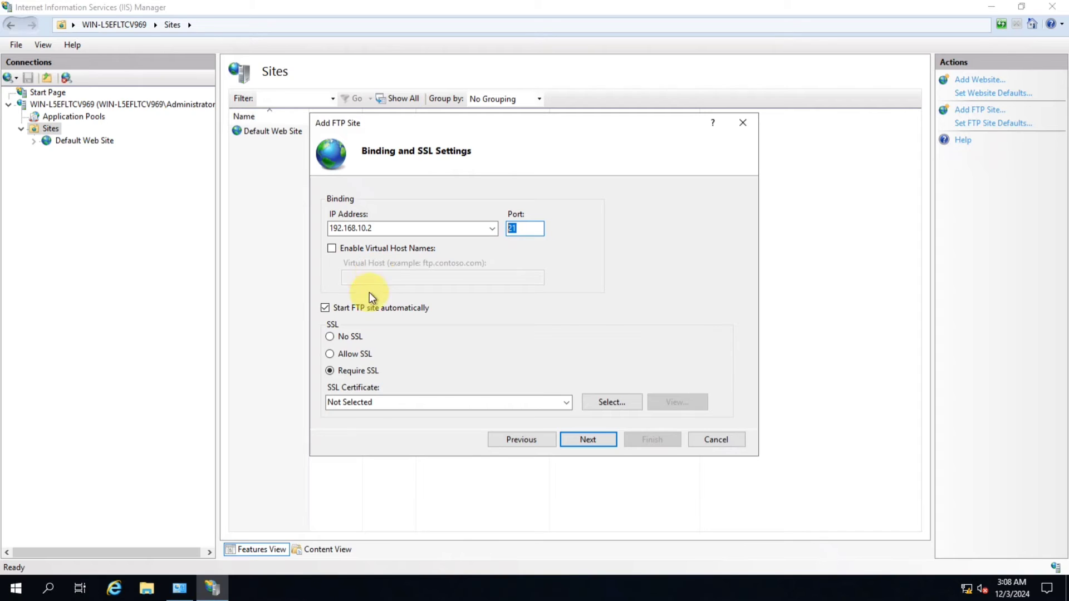
left_click(330, 336)
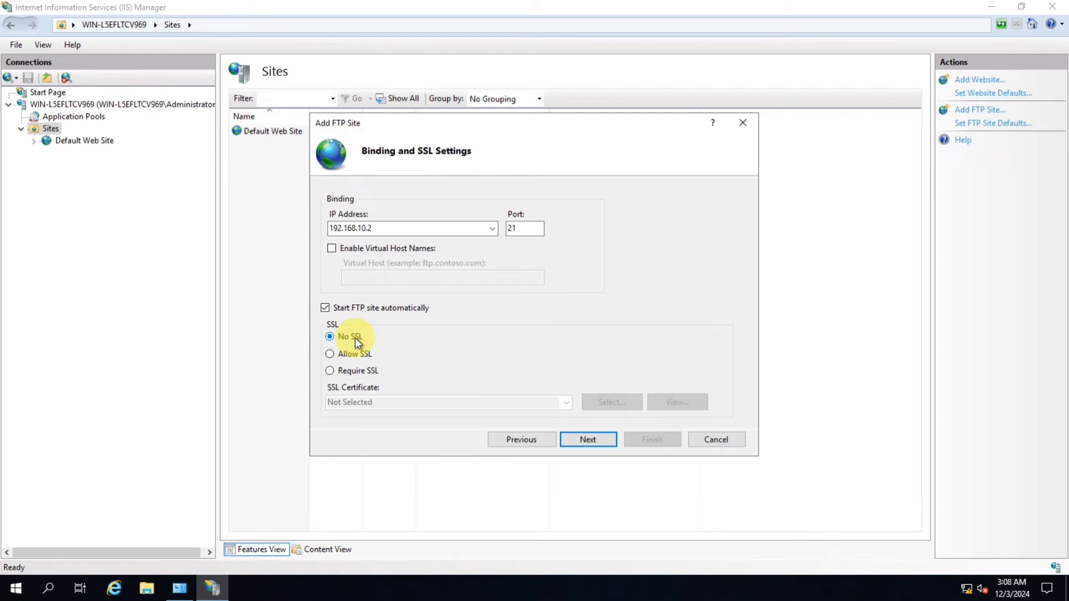
left_click(586, 440)
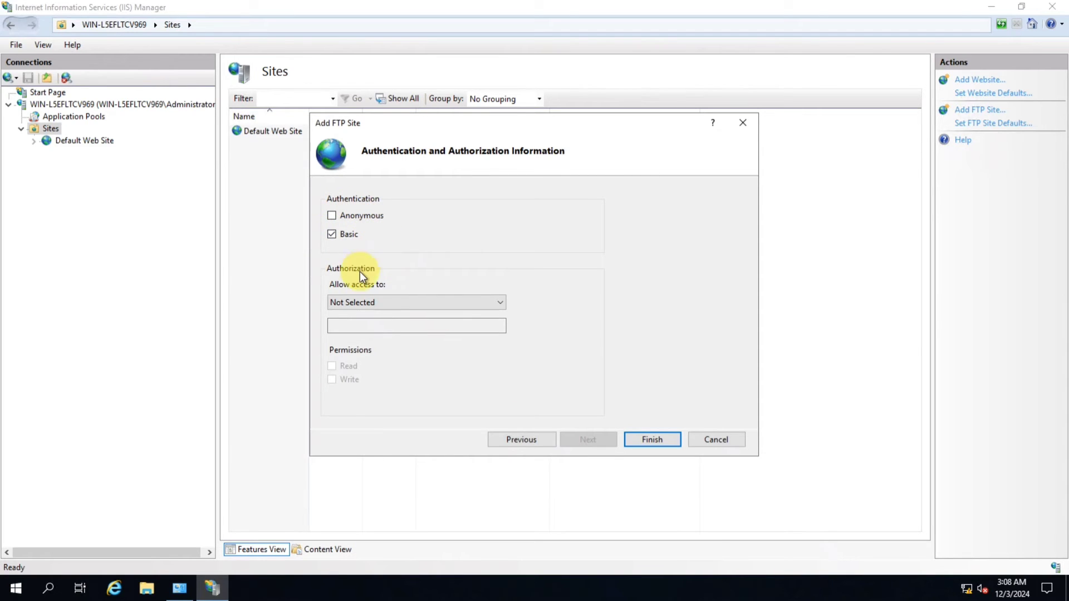
Allow access to all users with Read permission using Basic authentication, and finish creating the FTP site
left_click(370, 301)
left_click(353, 325)
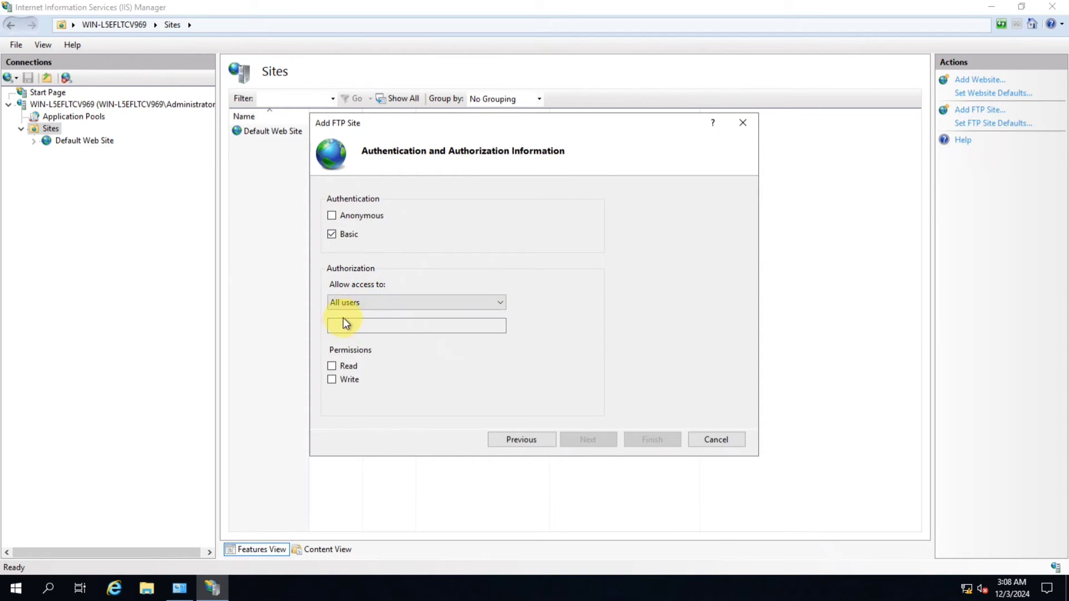
left_click(332, 366)
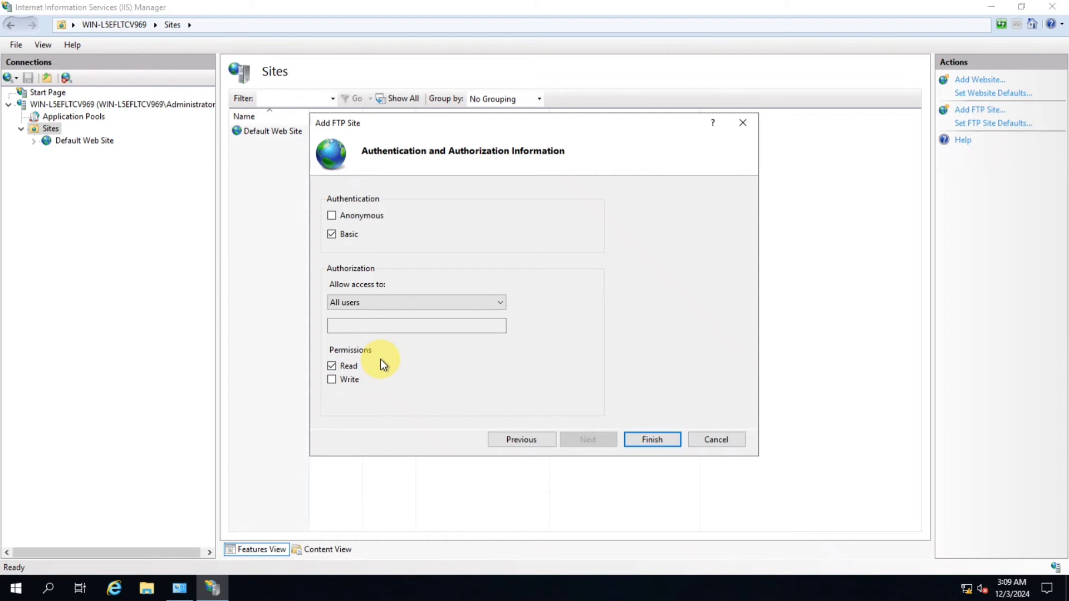
left_click(655, 438)
Close IIS Manager and the Administrative Tools window
left_click(262, 143)
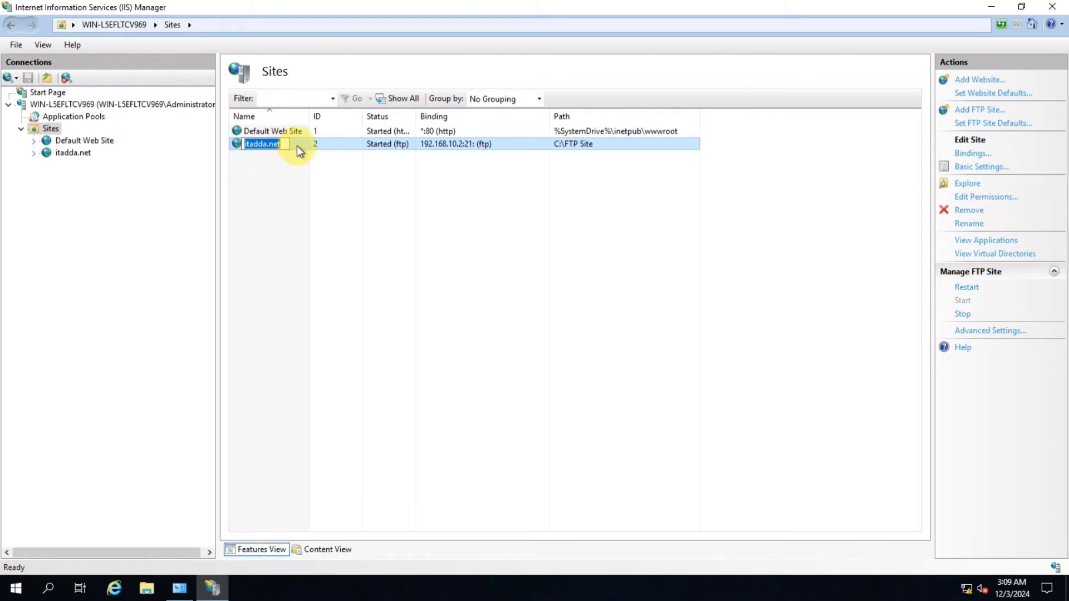
left_click(410, 199)
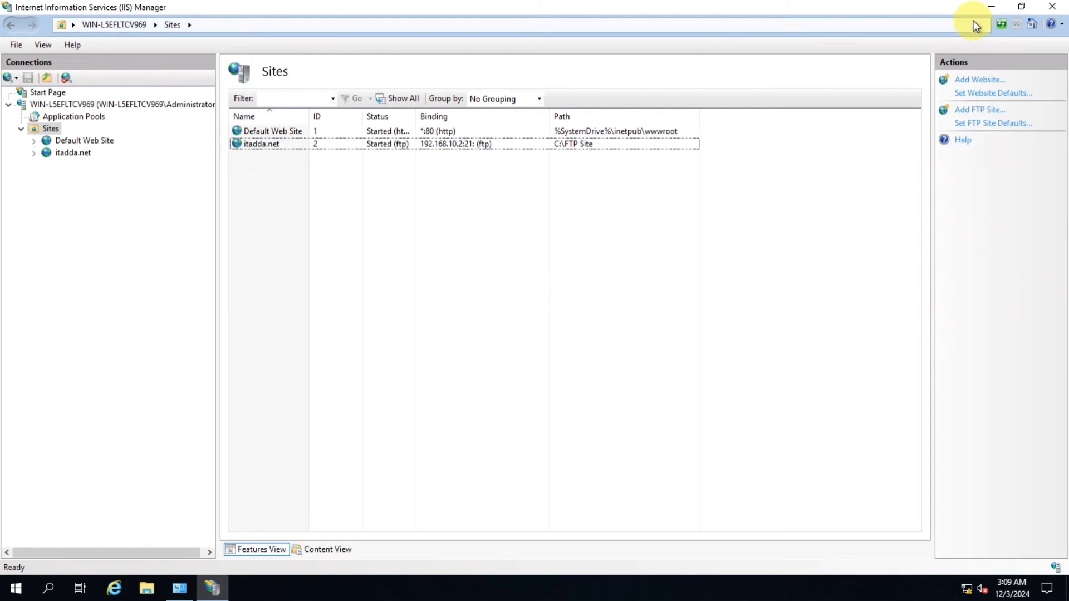
left_click(1050, 8)
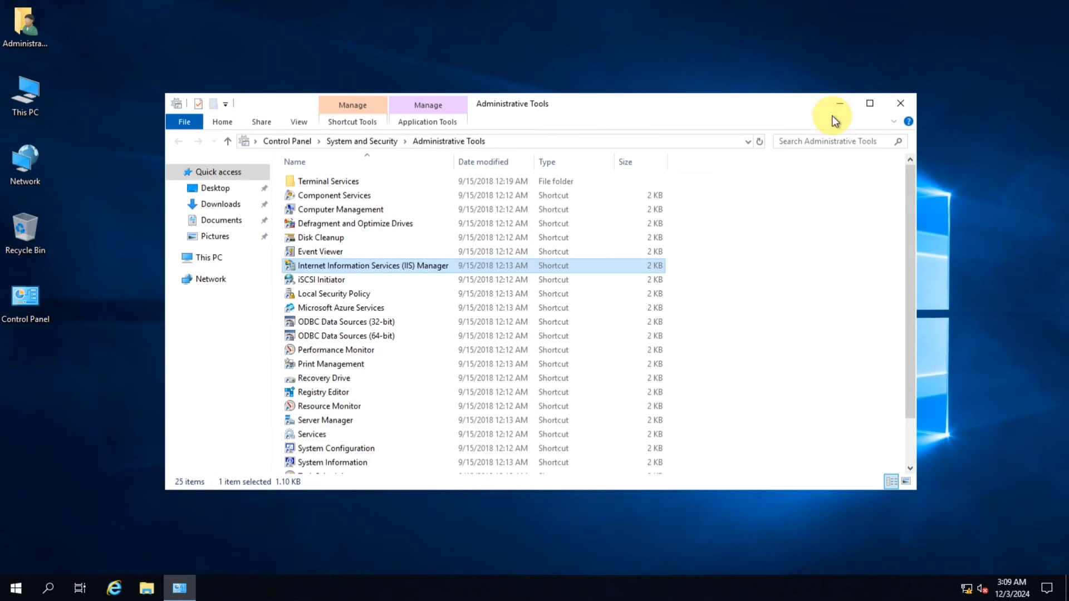
left_click(897, 105)
right_click(356, 118)
left_click(394, 159)
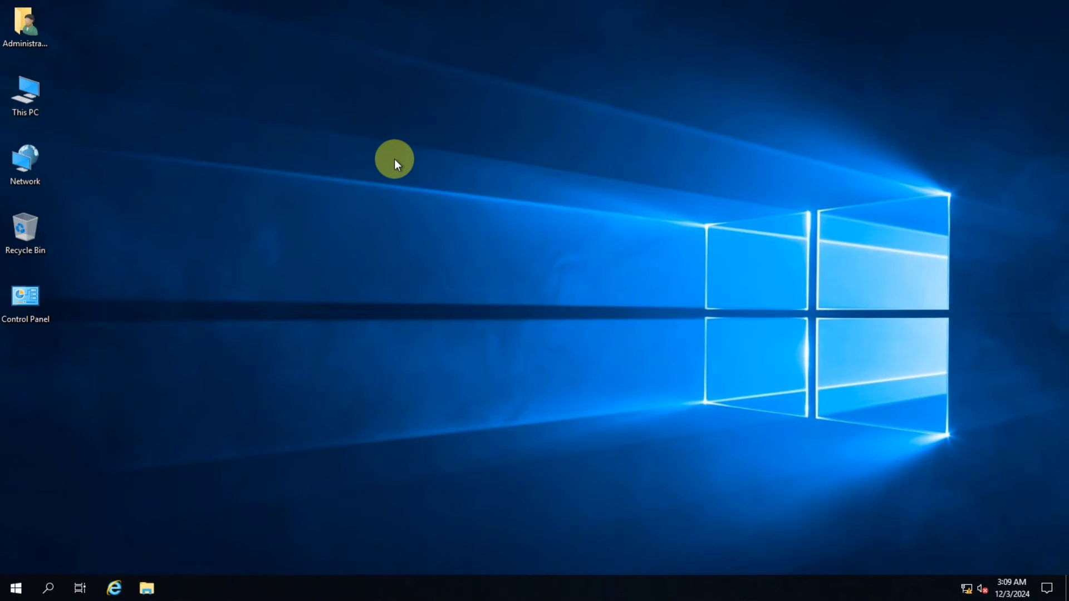
right_click(179, 112)
left_click(213, 153)
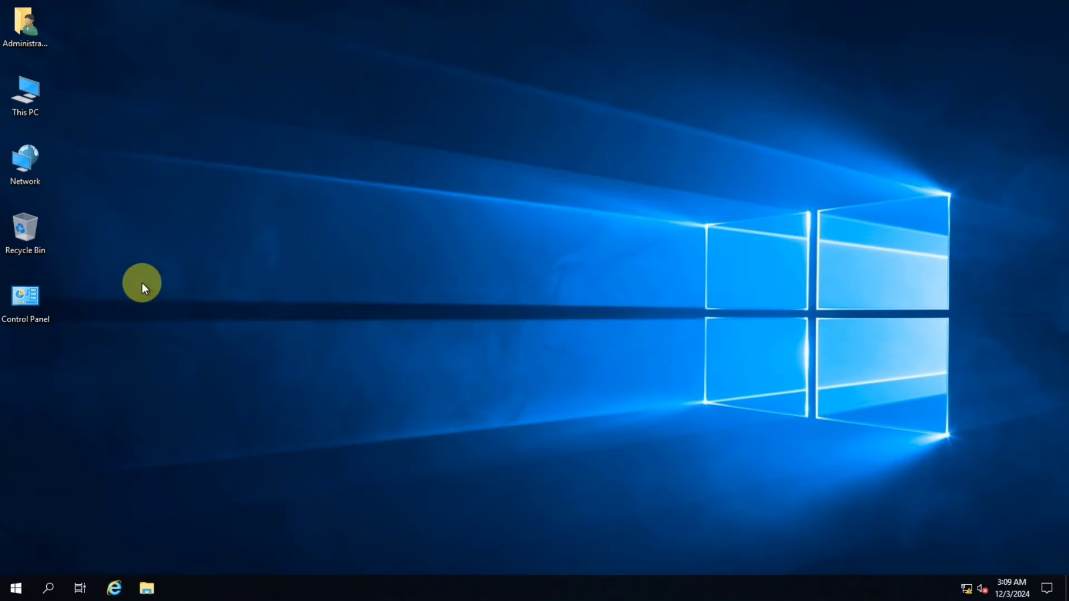
Ping itadda.net from the Run dialog
key("super+r")
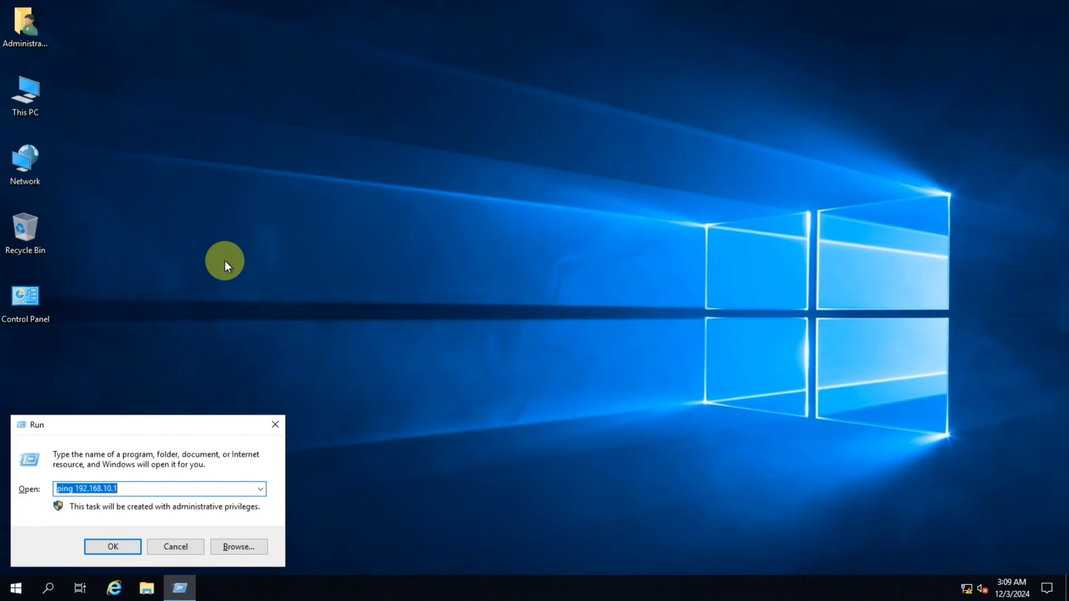
type("ping ")
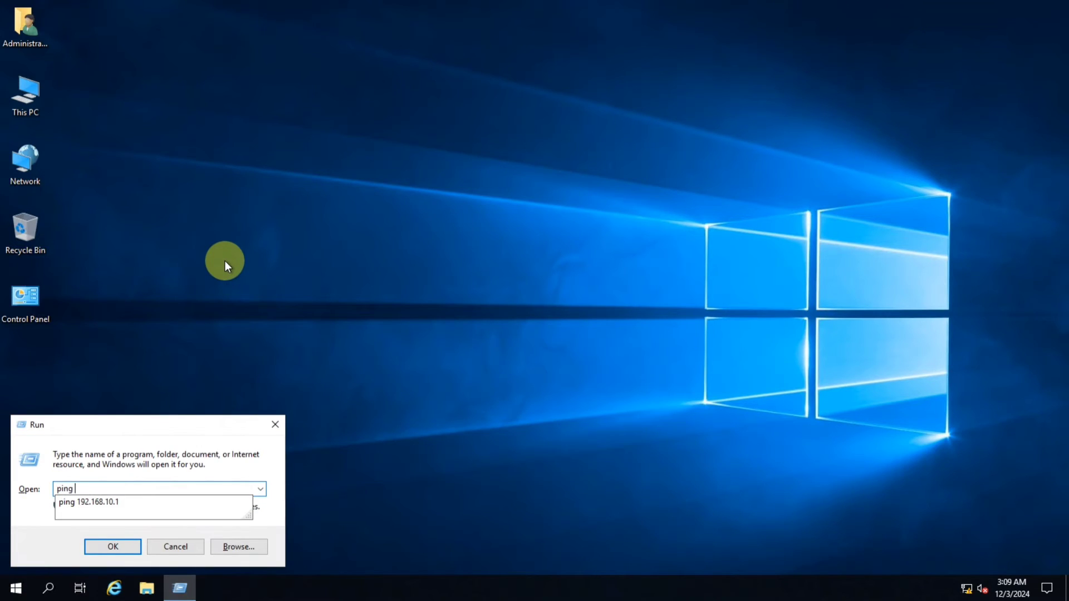
type("itadda.")
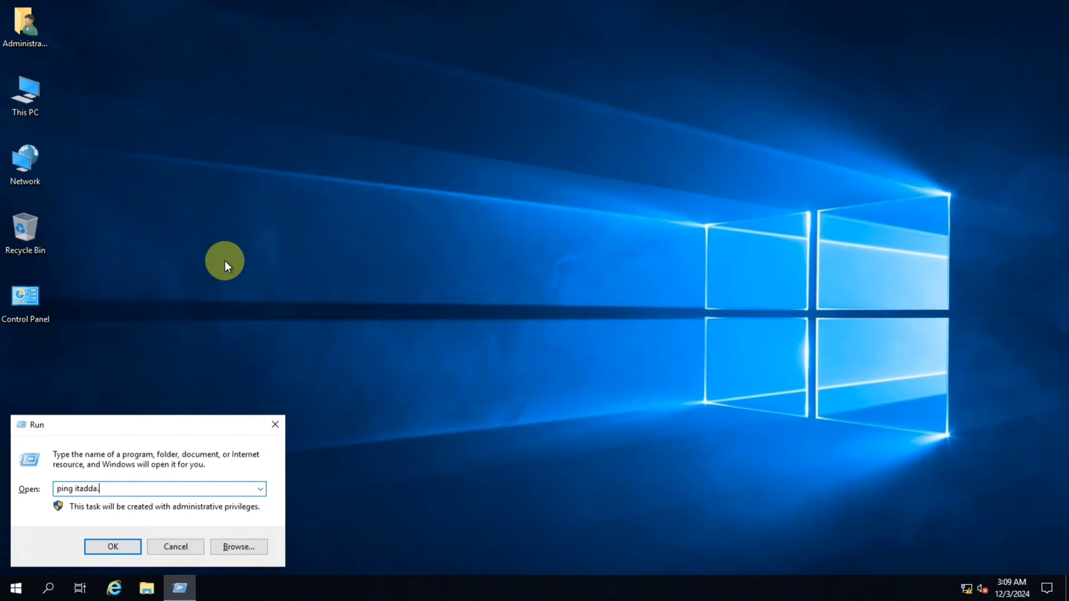
type("net")
key("Return")
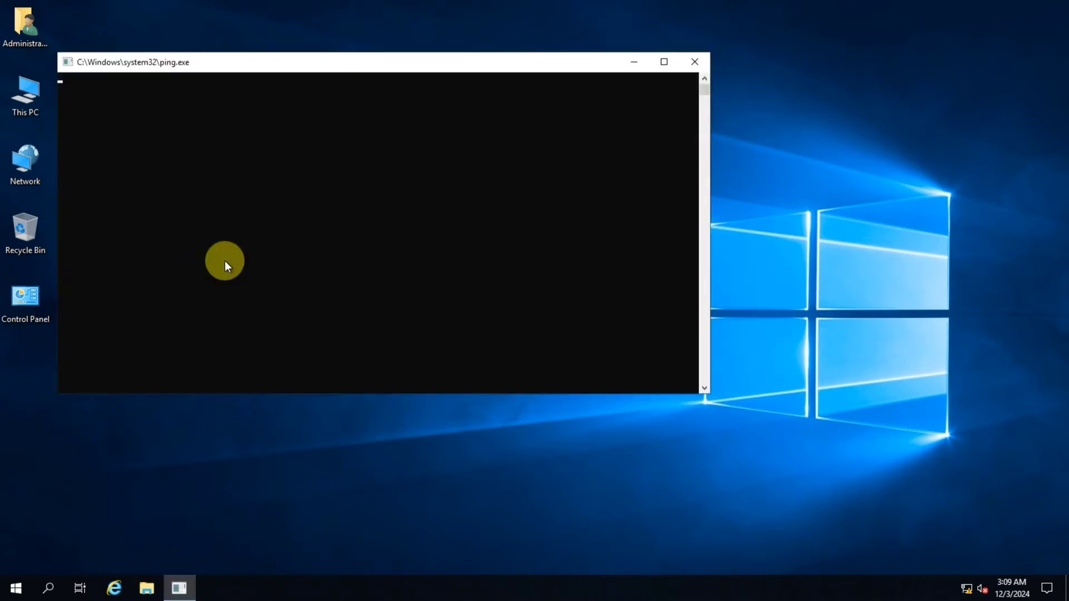
right_click(313, 150)
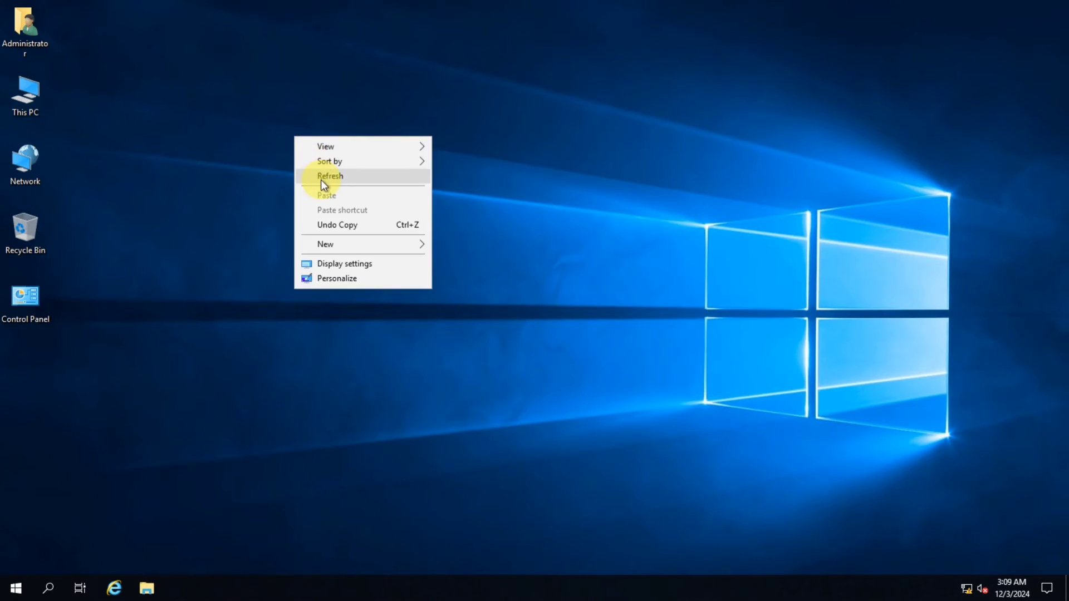
left_click(321, 179)
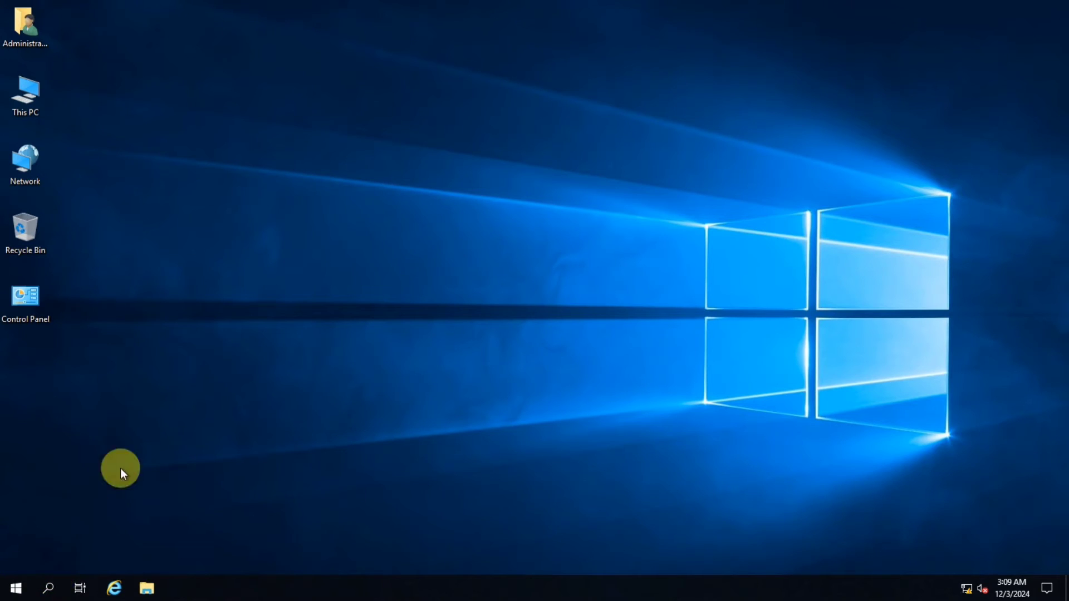
right_click(179, 263)
left_click(216, 306)
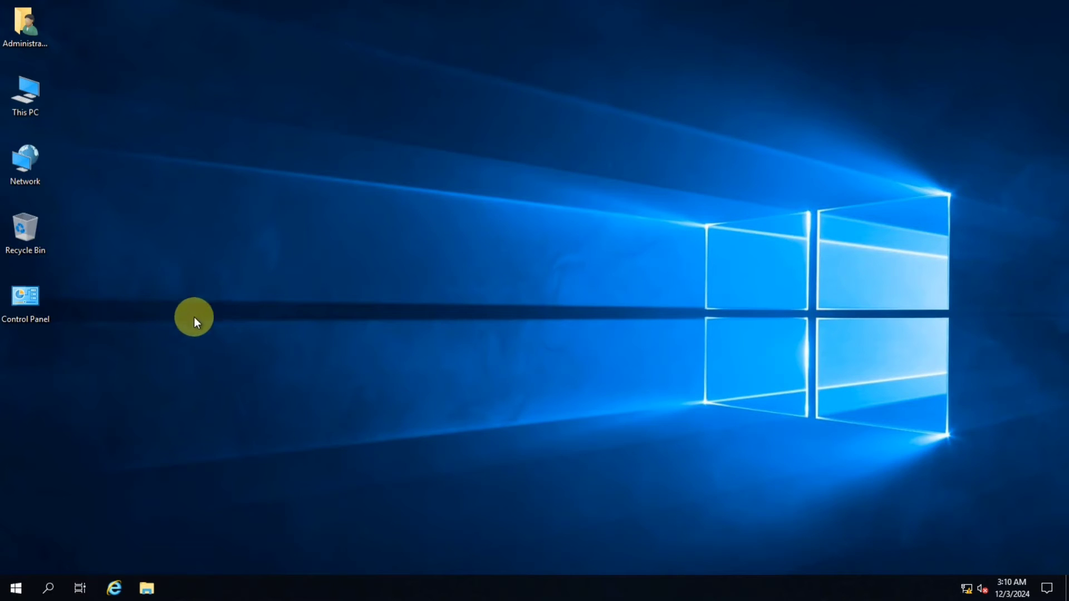
Open Server Manager and start the Add Roles and Features wizard, advancing to the server roles page
left_click(16, 589)
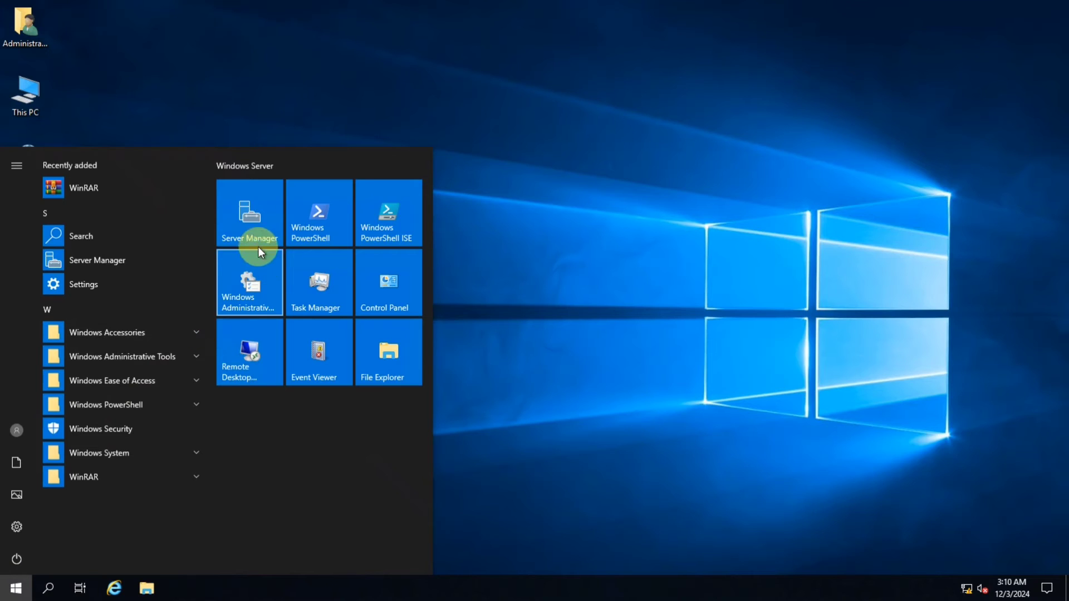
left_click(250, 232)
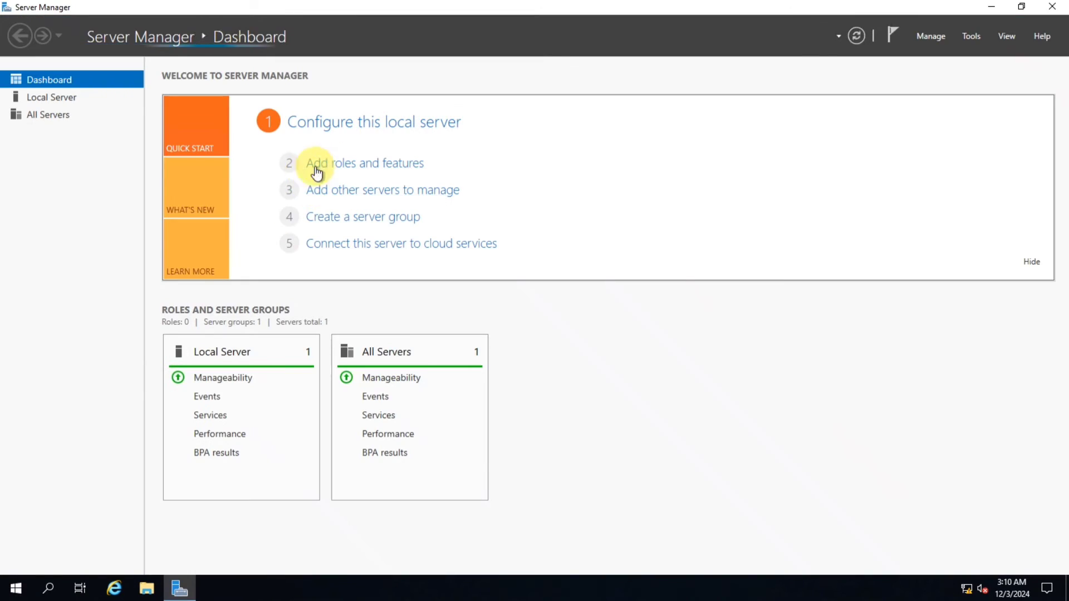
left_click(374, 167)
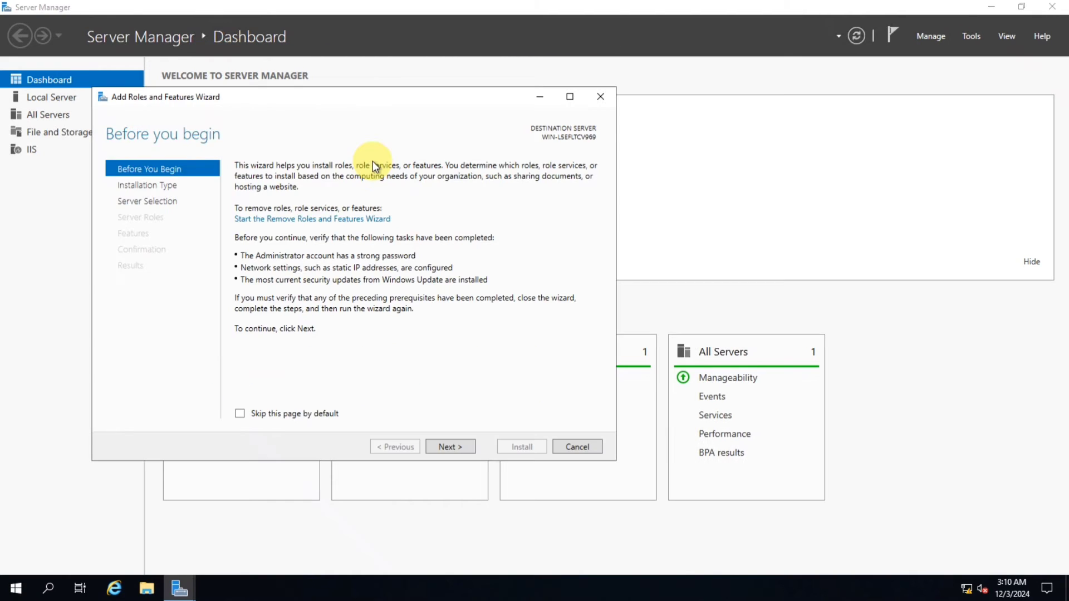
left_click(449, 447)
left_click(450, 447)
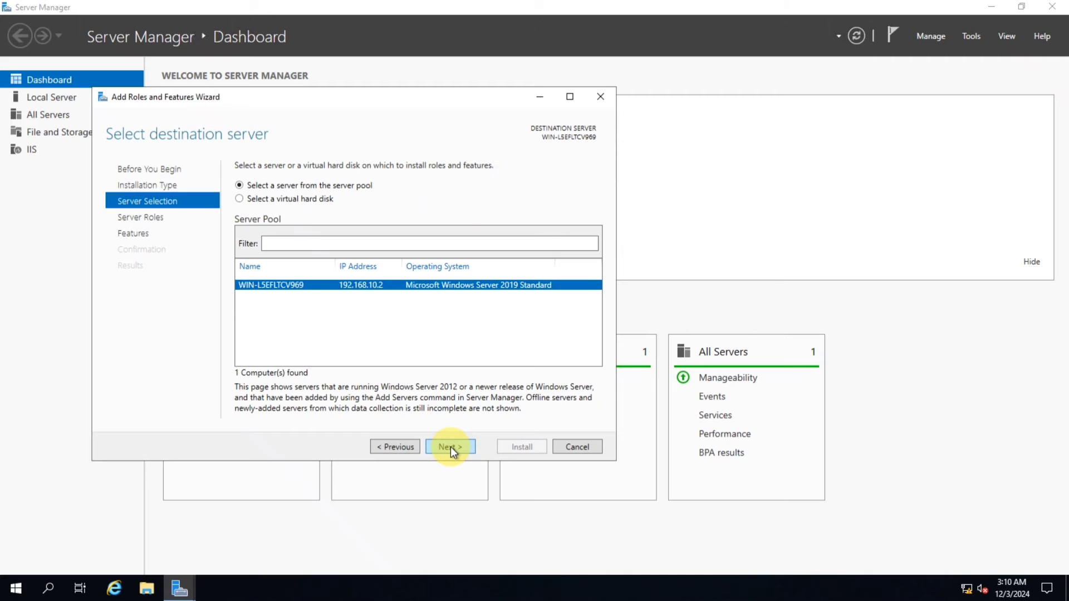
left_click(449, 447)
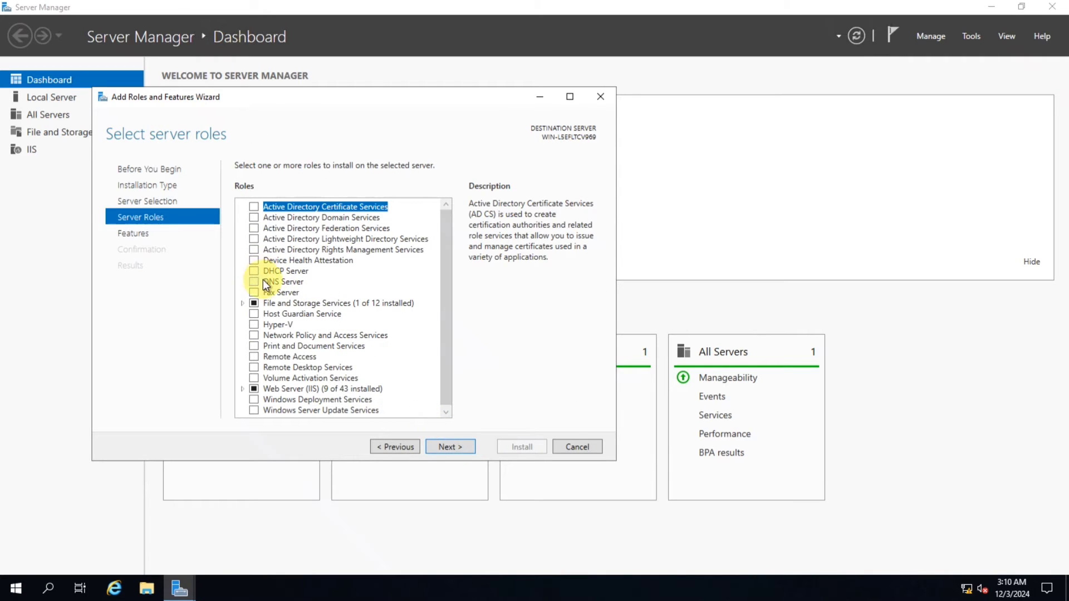
Select the DNS Server role, install it, and close the wizard and Server Manager
left_click(291, 283)
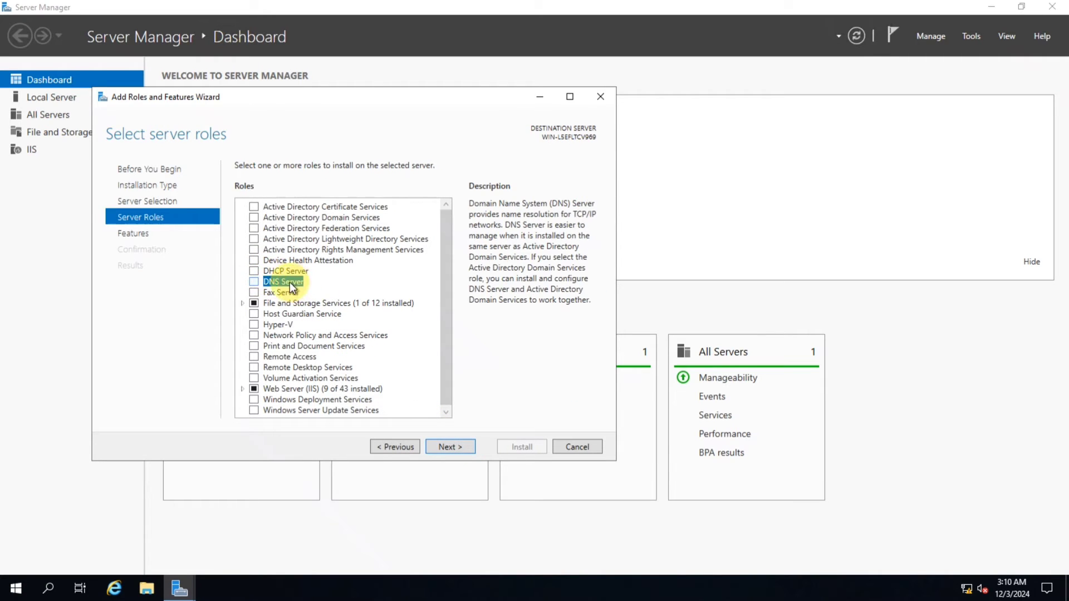
left_click(253, 282)
left_click(389, 386)
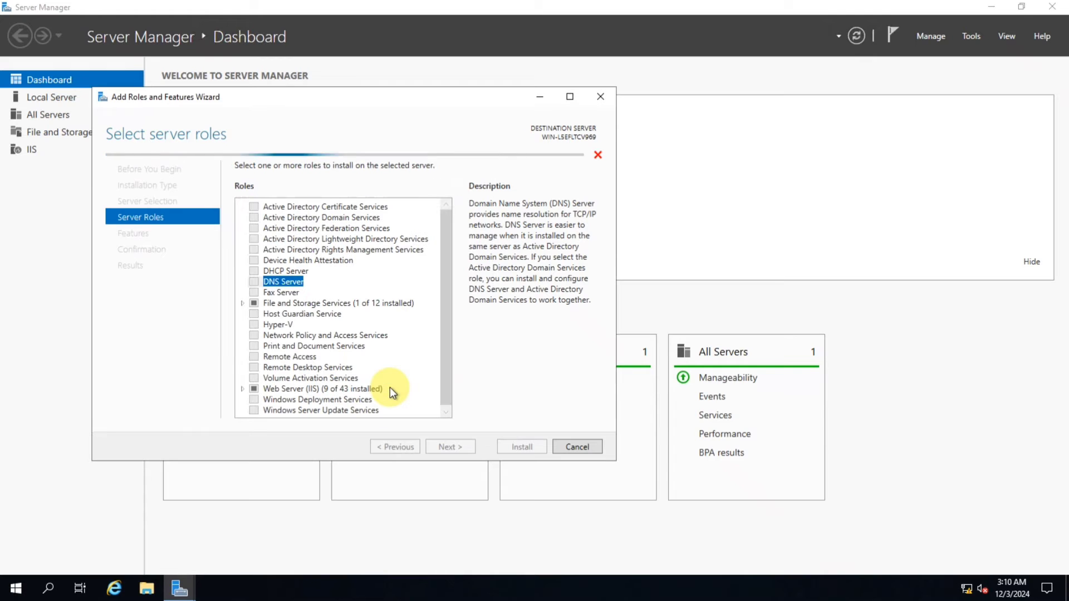
left_click(456, 446)
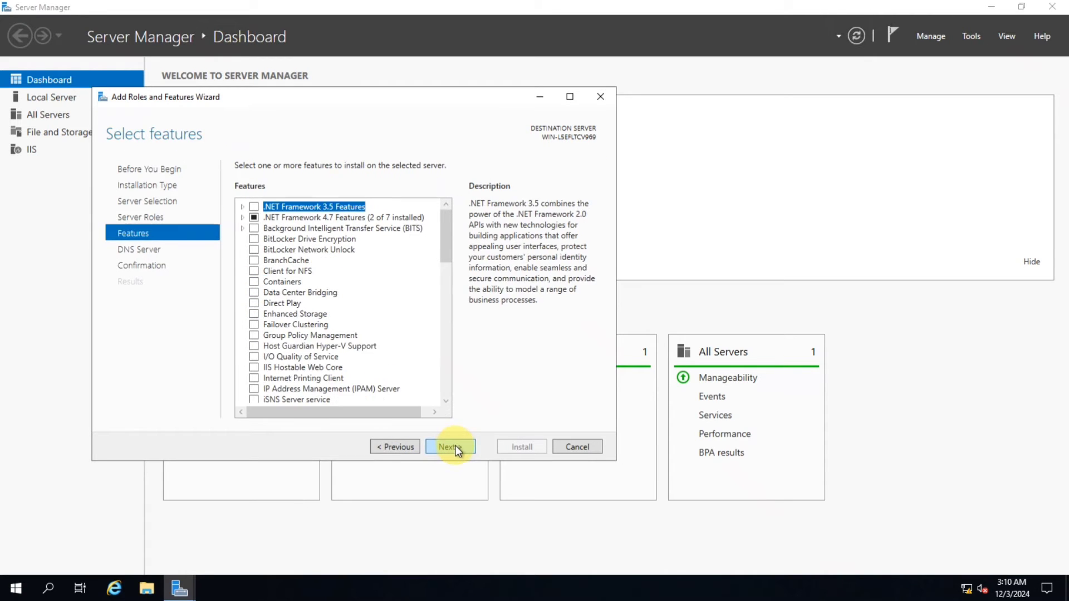
left_click(456, 447)
left_click(456, 446)
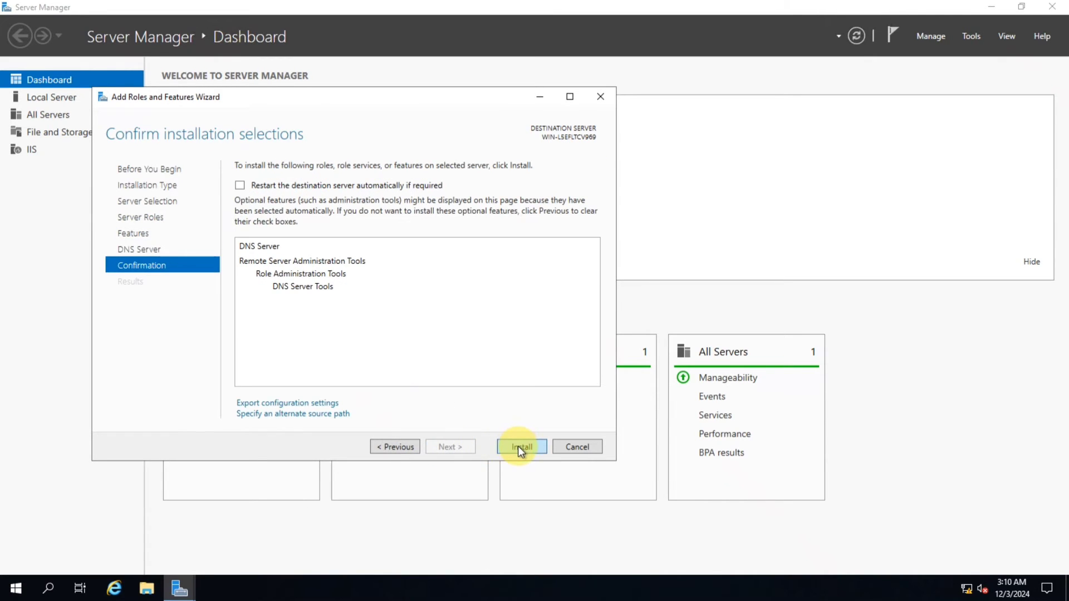
left_click(518, 446)
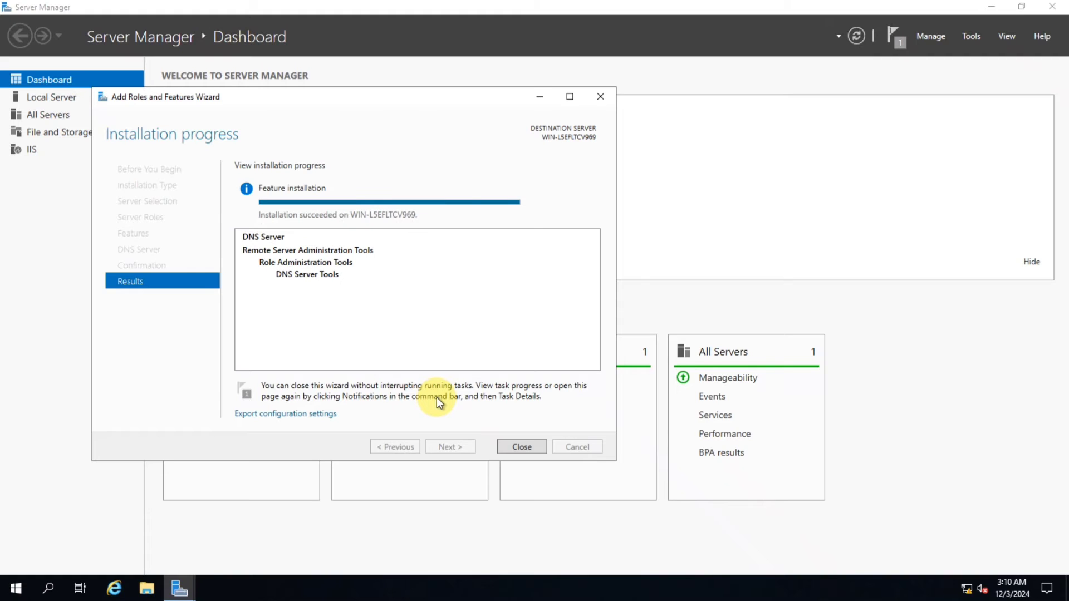
left_click(513, 447)
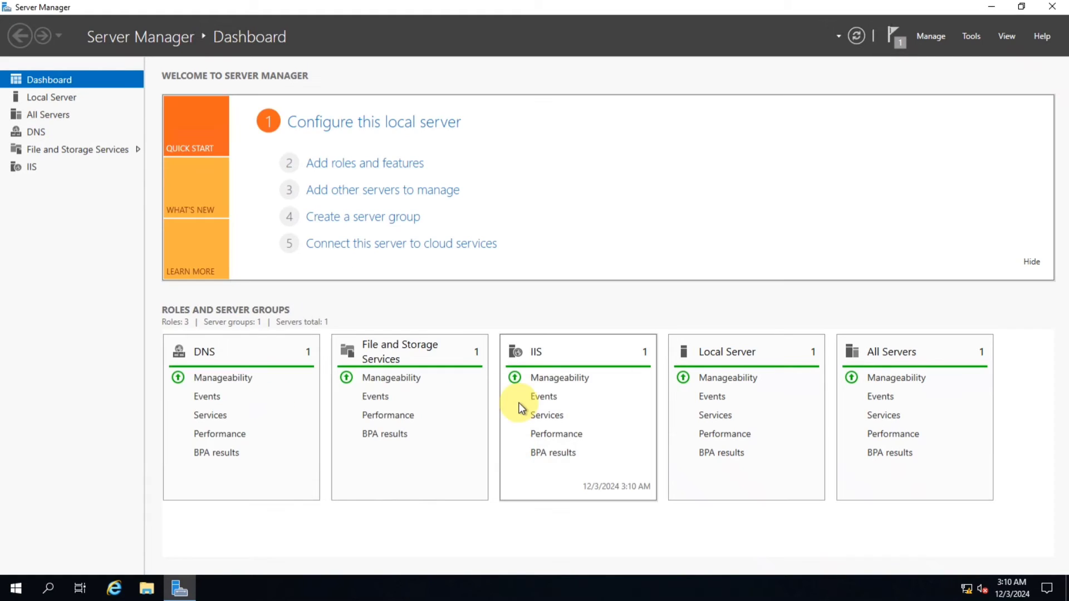
left_click(1052, 8)
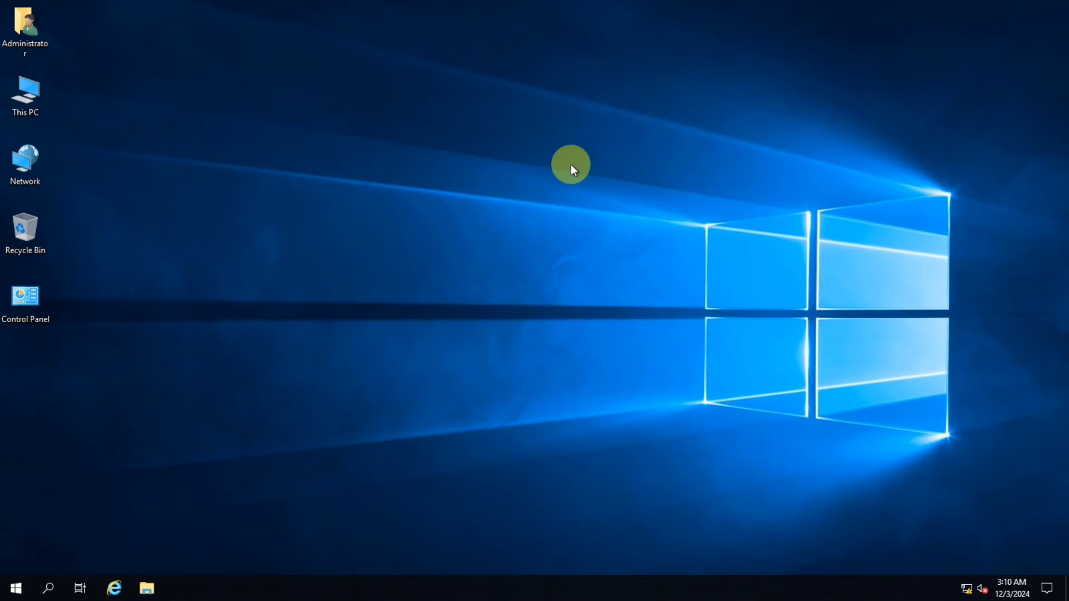
right_click(209, 126)
left_click(250, 162)
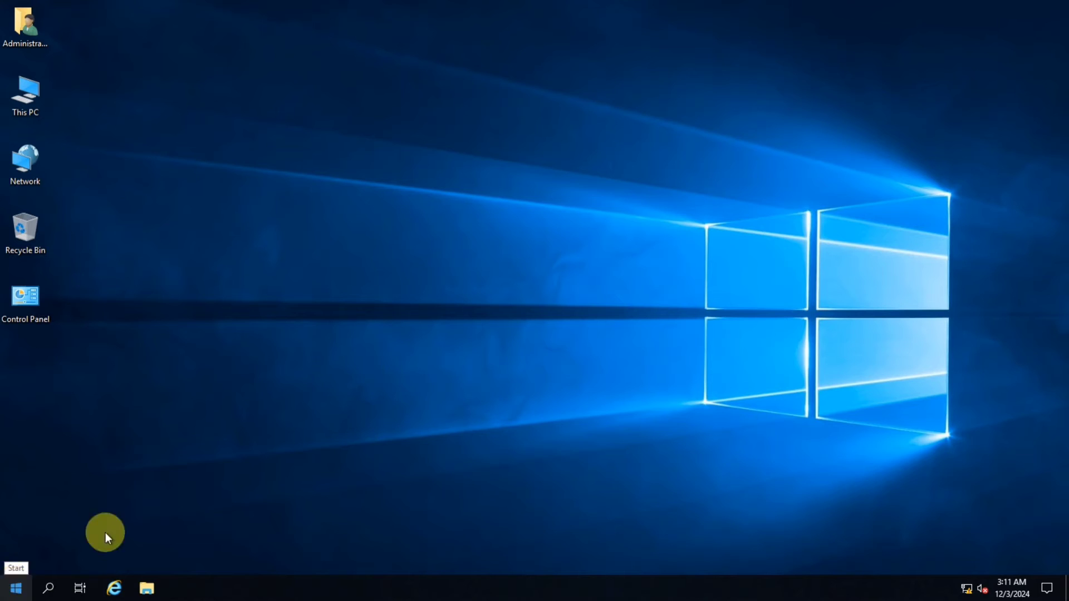
Open DNS Manager from Windows Administrative Tools, maximize it, and select the server
left_click(18, 594)
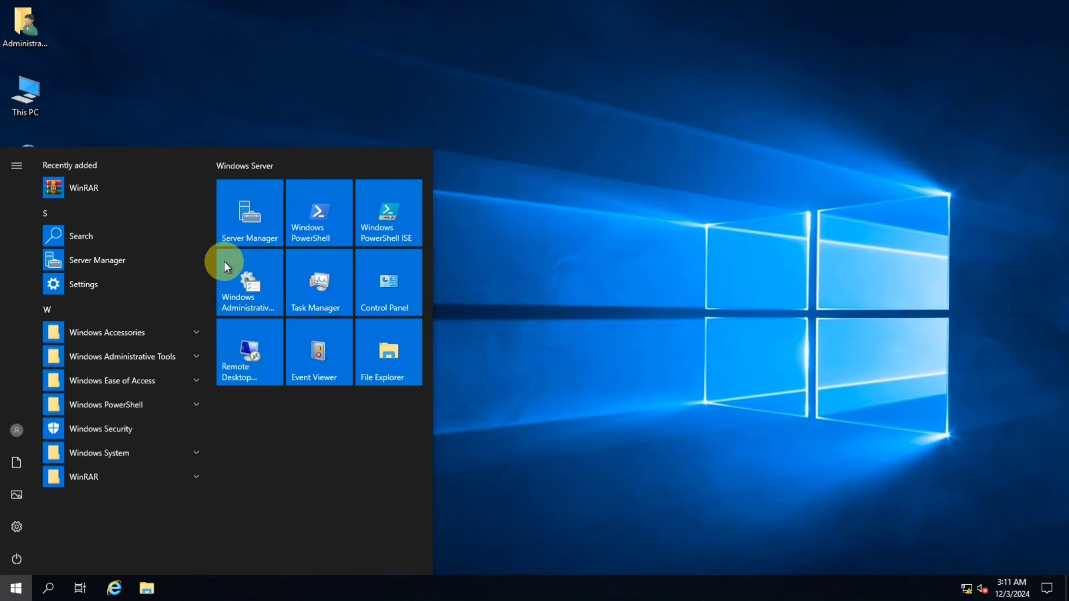
left_click(245, 285)
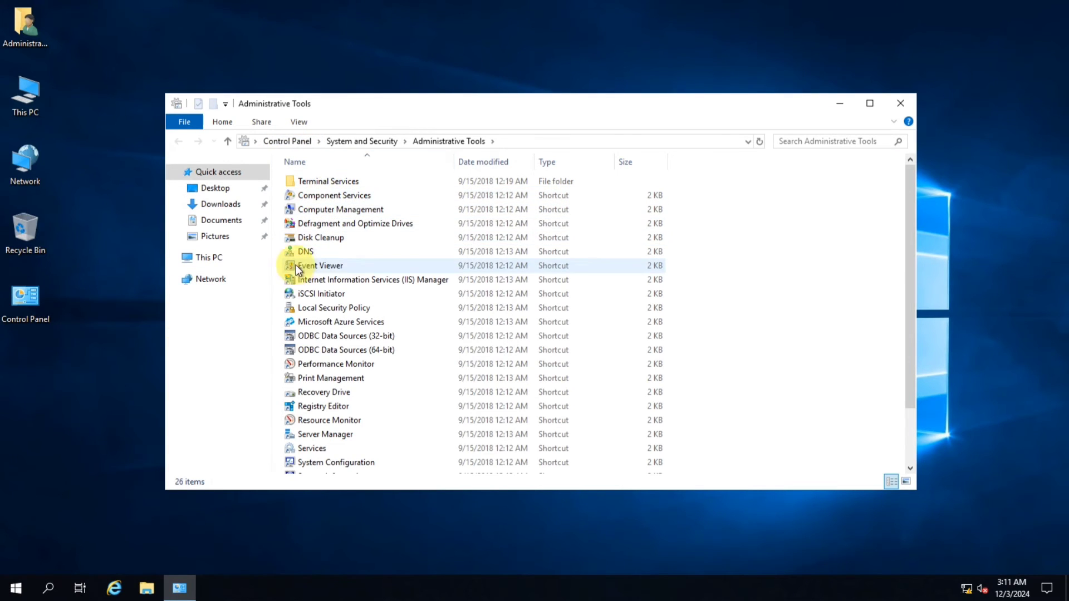
left_click(310, 253)
double_click(310, 253)
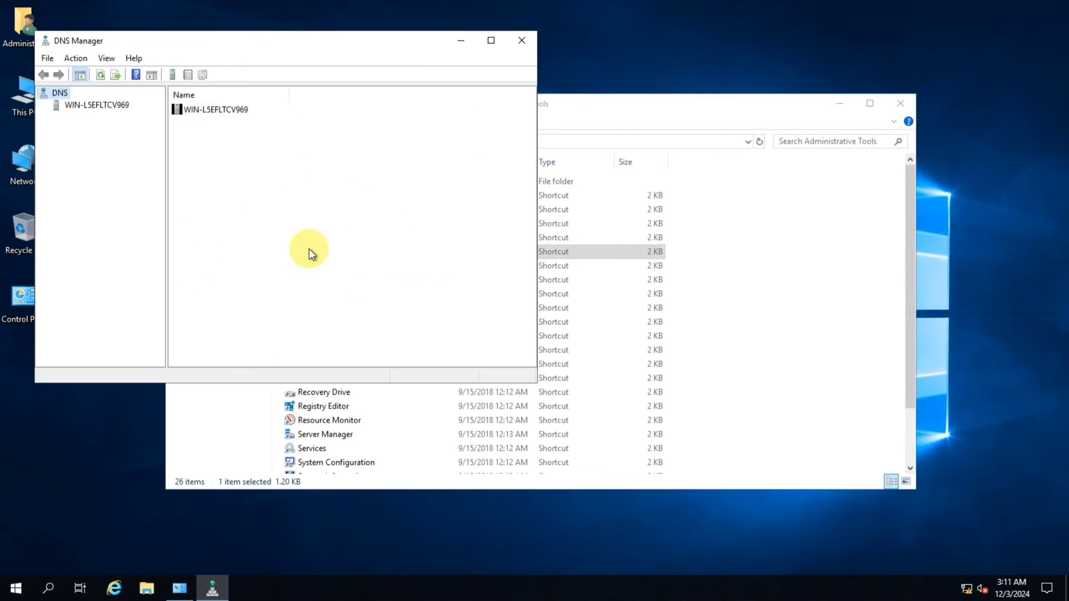
left_click(483, 40)
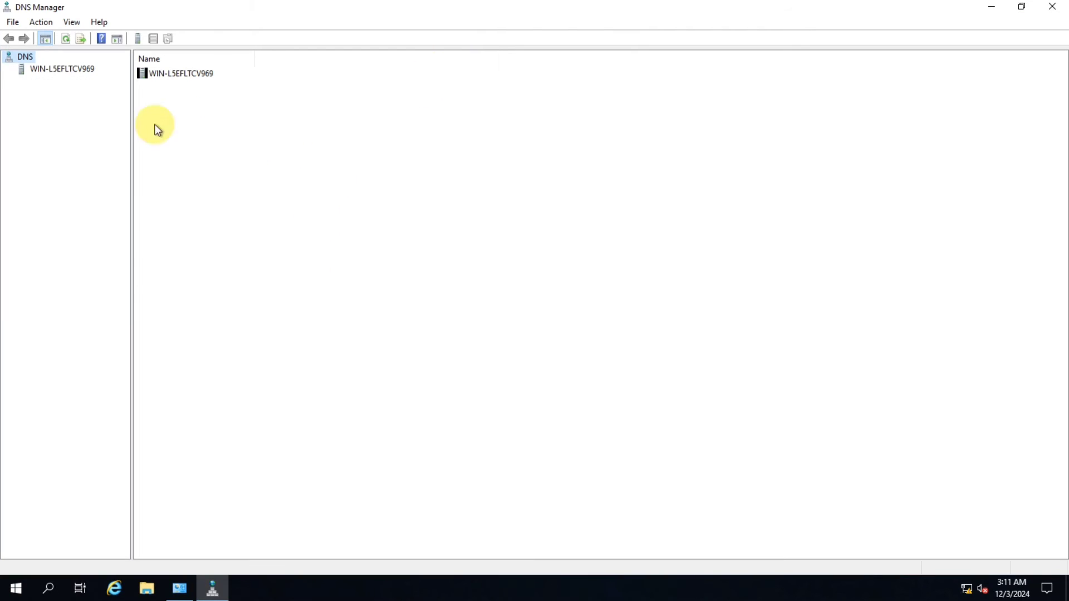
left_click(39, 72)
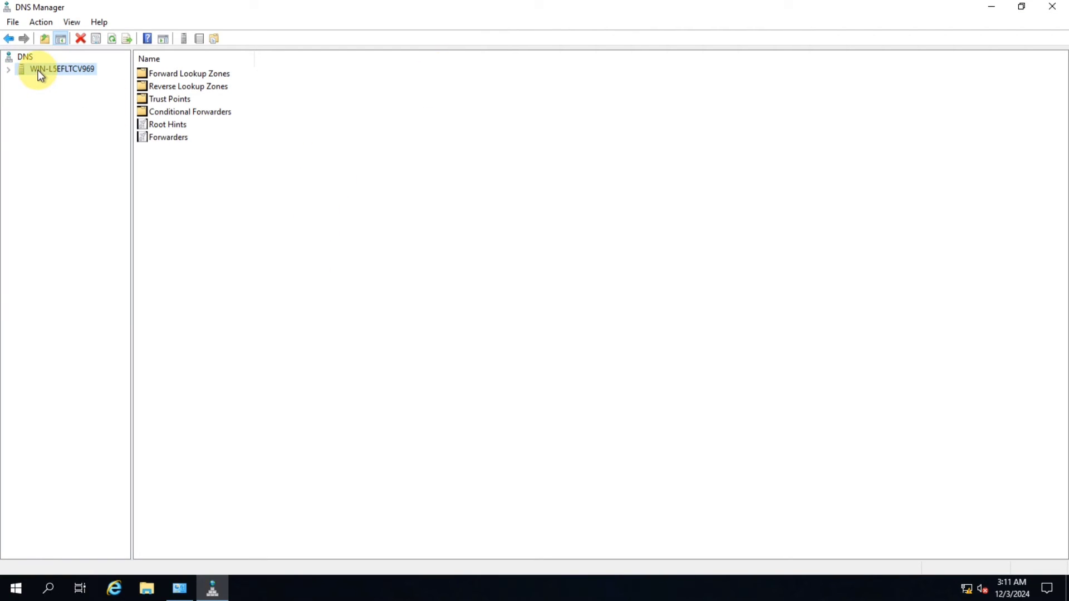
Start a new zone under Forward Lookup Zones and choose Primary zone as the zone type
left_click(8, 70)
left_click(75, 82)
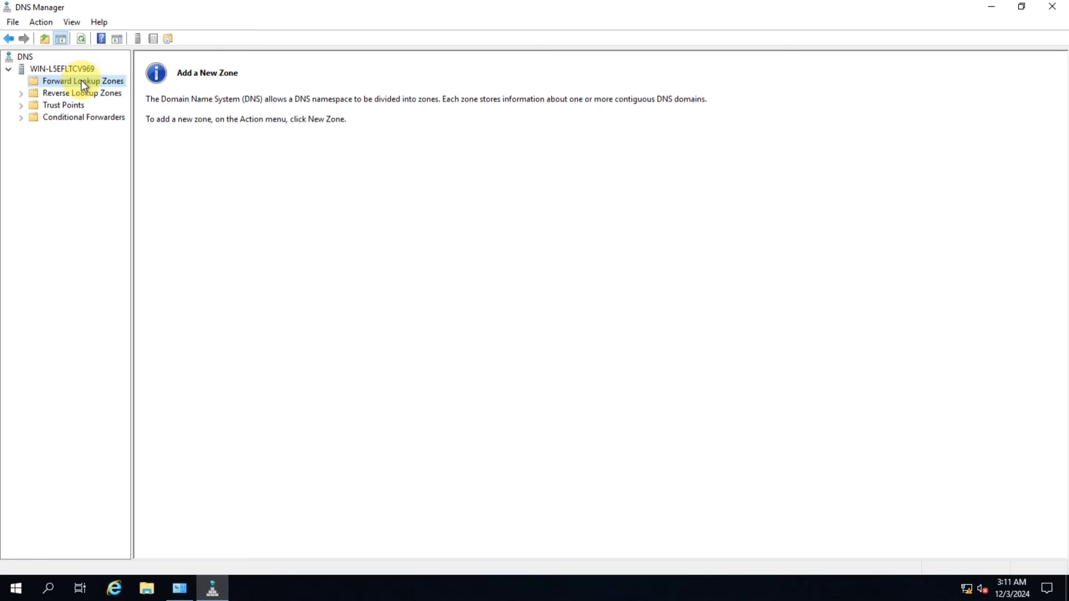
right_click(81, 80)
left_click(126, 92)
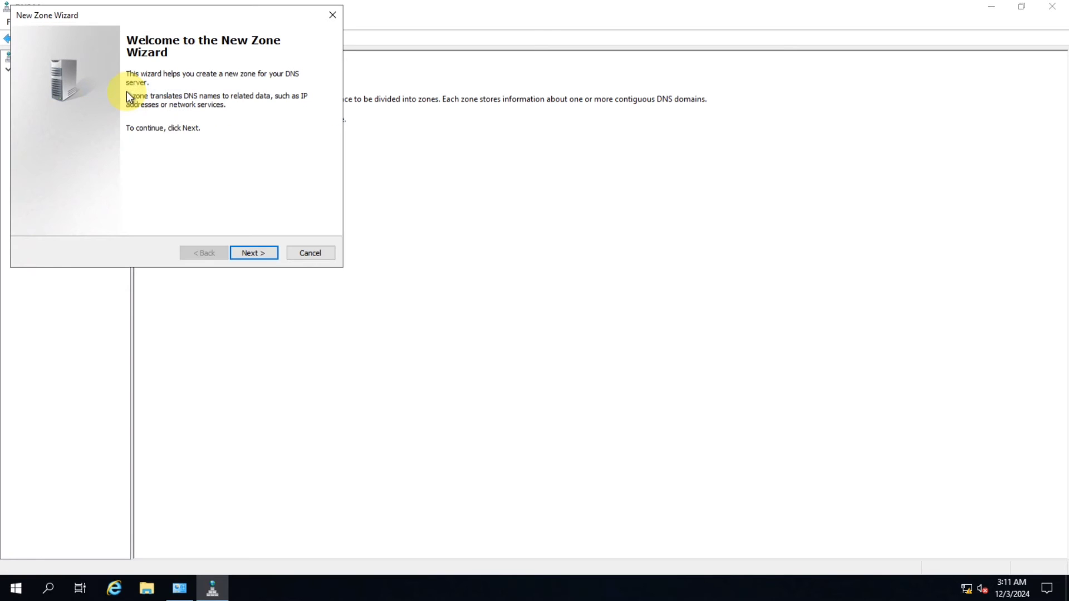
left_click_drag(203, 21, 328, 122)
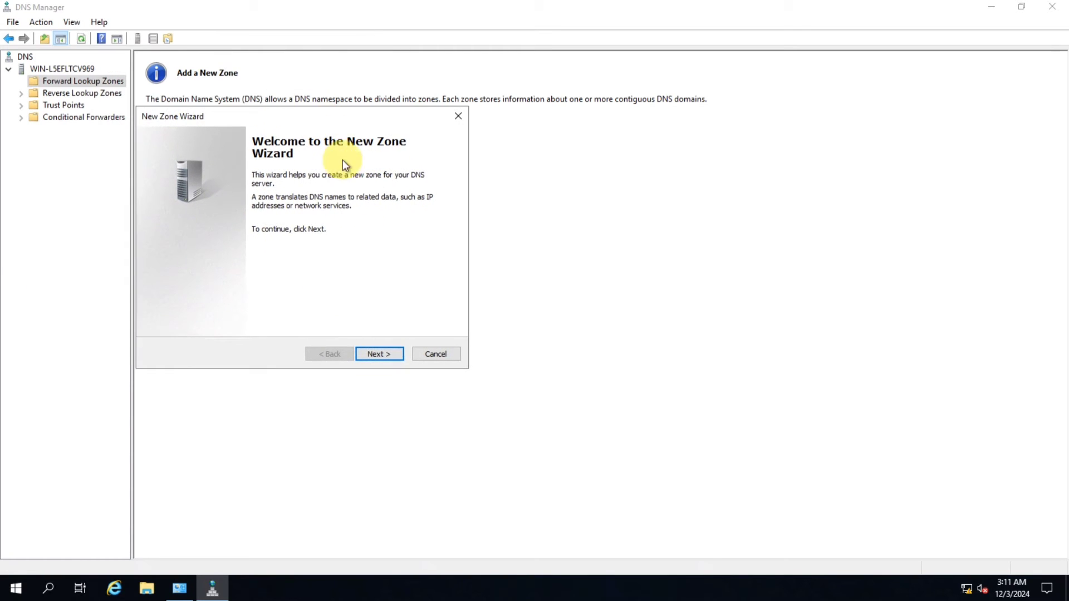
left_click(394, 353)
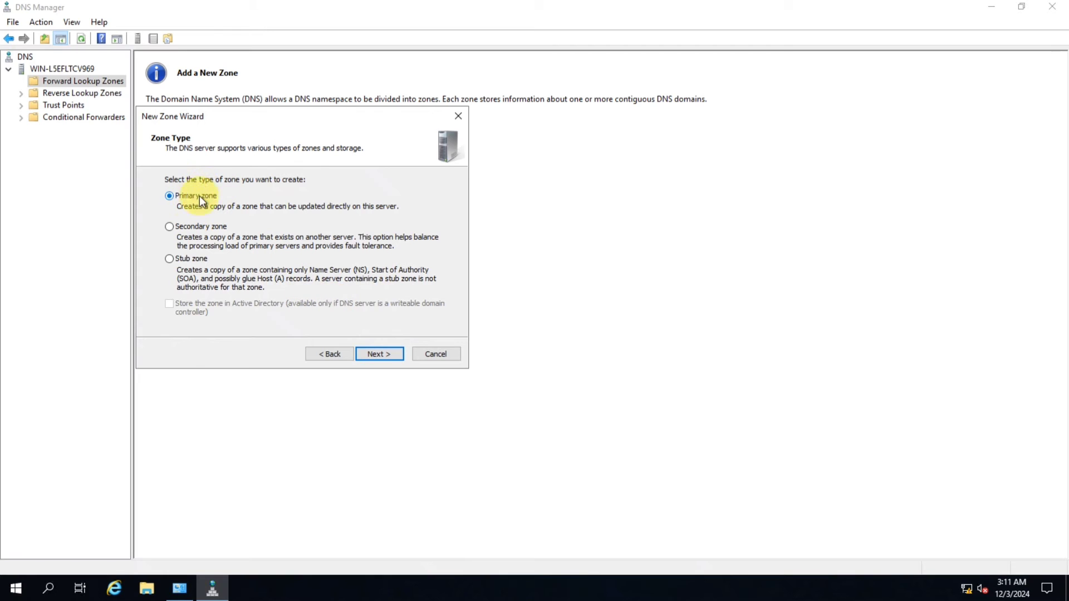
left_click(382, 356)
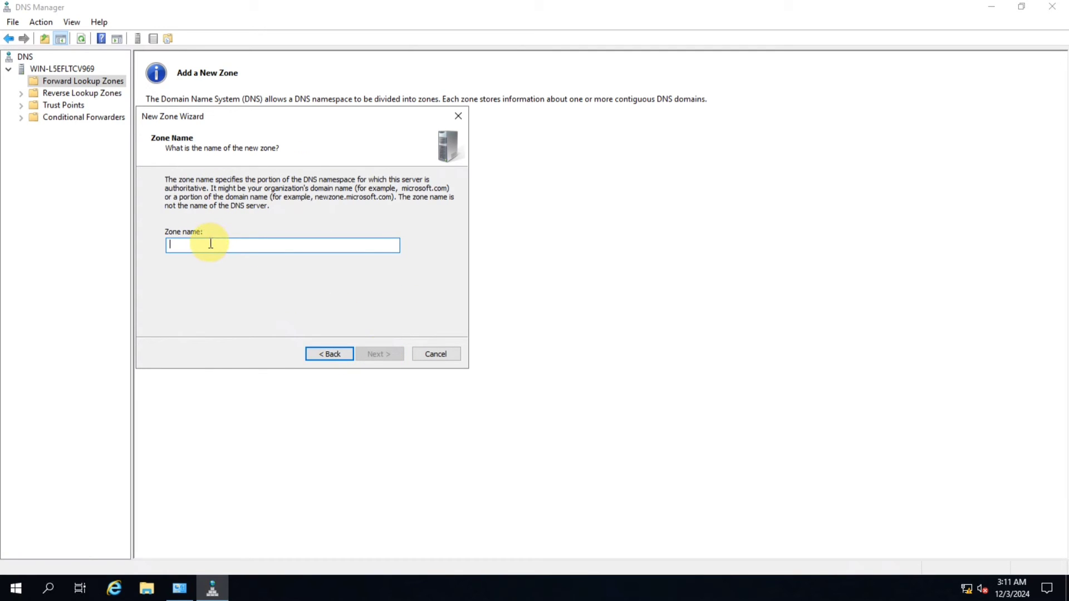
Name the zone itadda.net, keep the new file itadda.net.dns and no dynamic updates, and finish the wizard
type("itadda.net")
left_click_drag(210, 244, 126, 234)
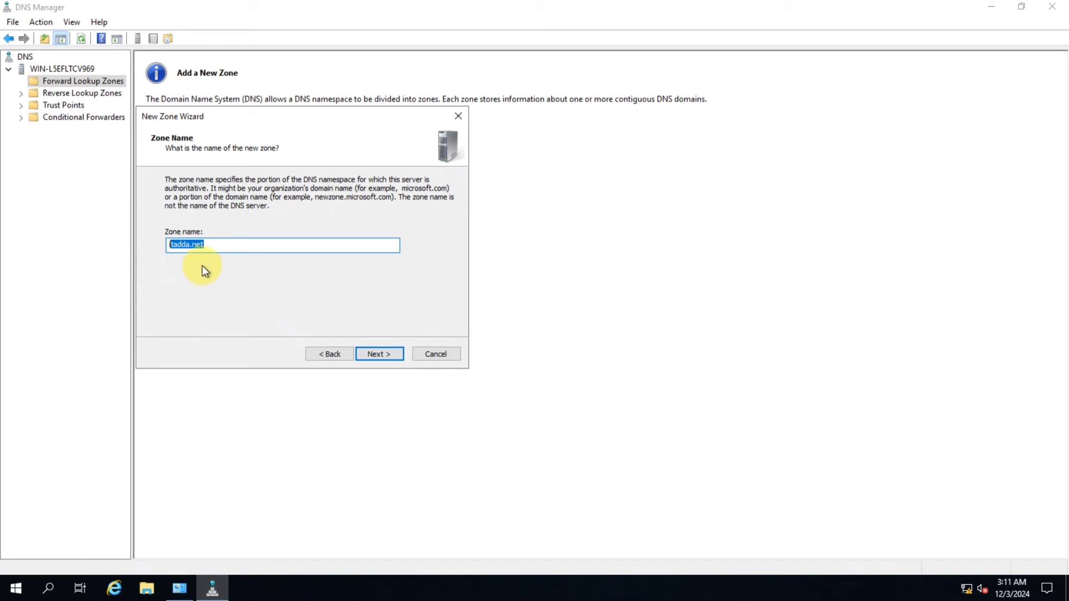
left_click(218, 247)
left_click_drag(217, 244, 155, 248)
key("ctrl+c")
left_click(283, 246)
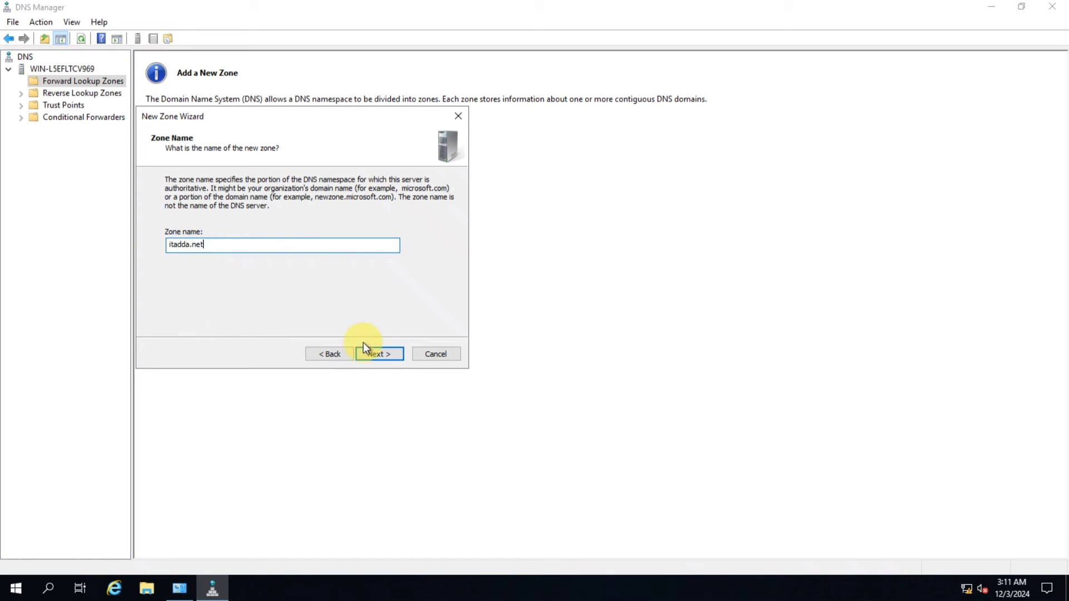
left_click(378, 354)
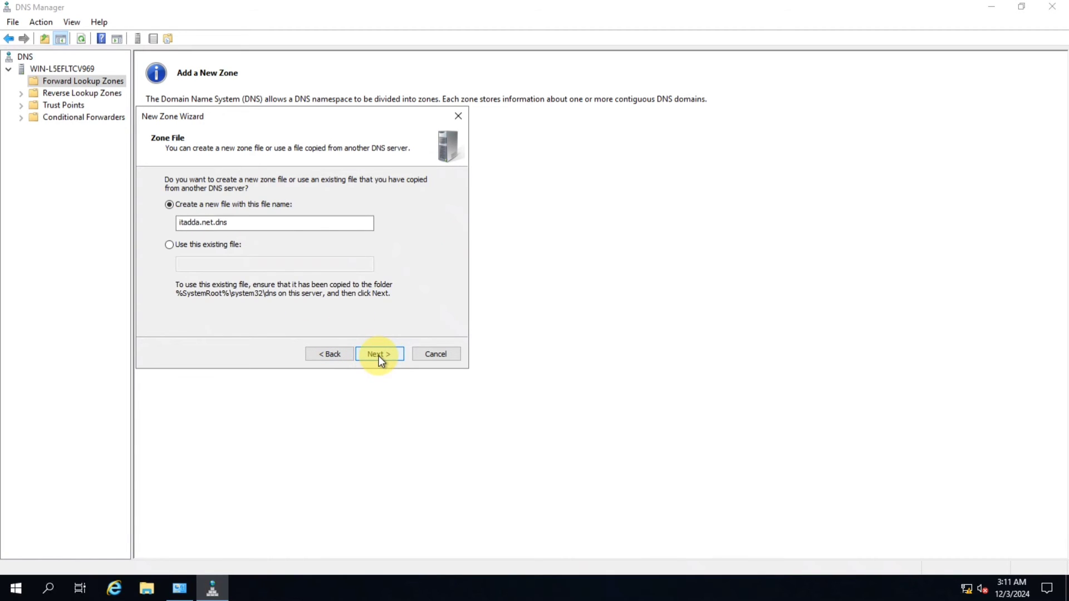
left_click(378, 354)
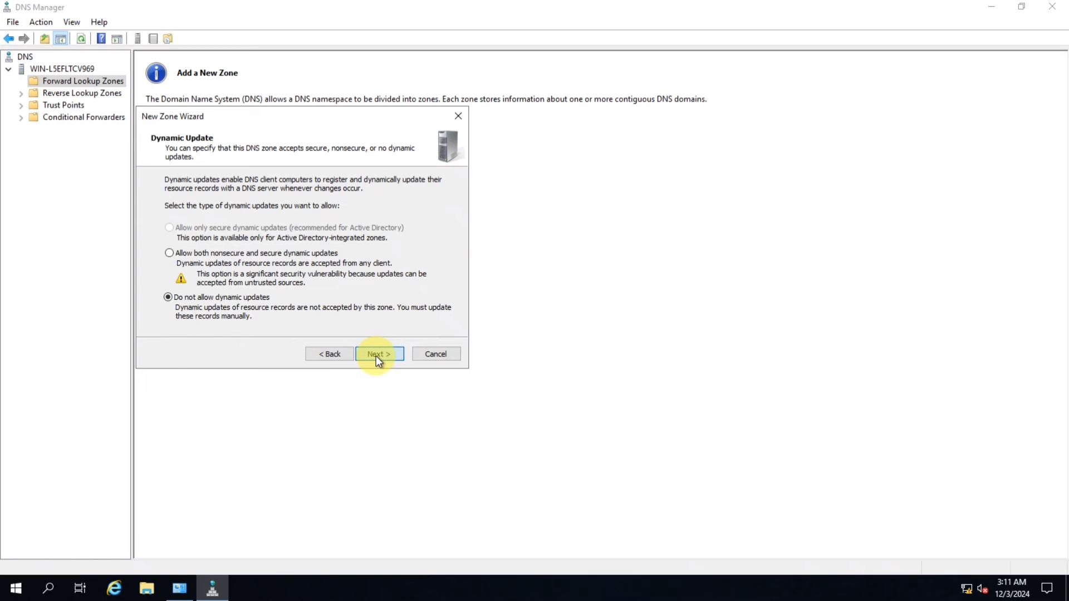
left_click(376, 356)
left_click(376, 356)
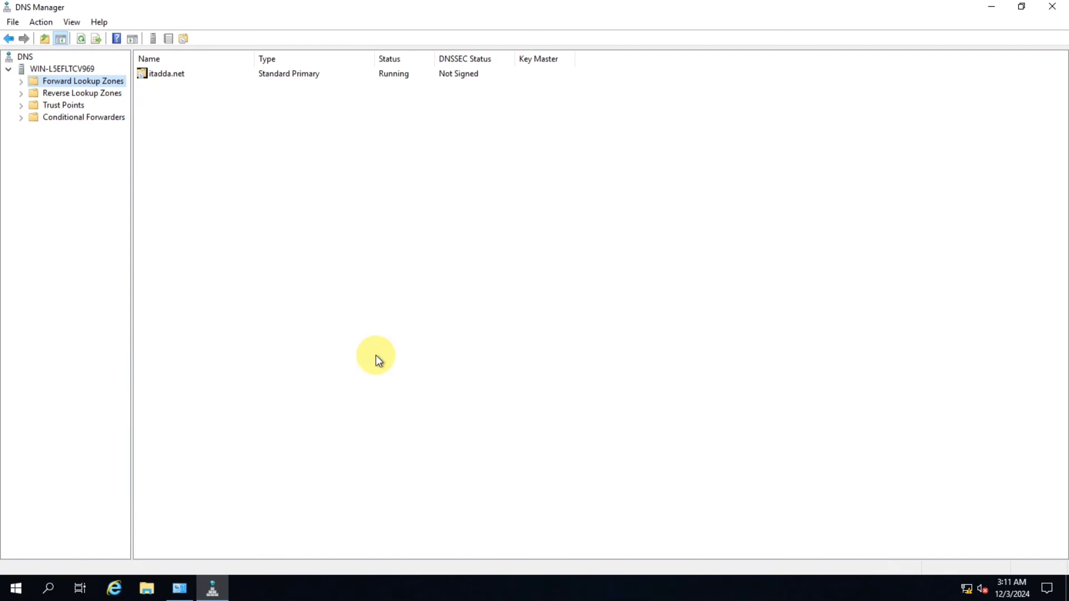
Open the properties of the itadda.net forward lookup zone and remove its existing name server entry
left_click(22, 82)
left_click(62, 92)
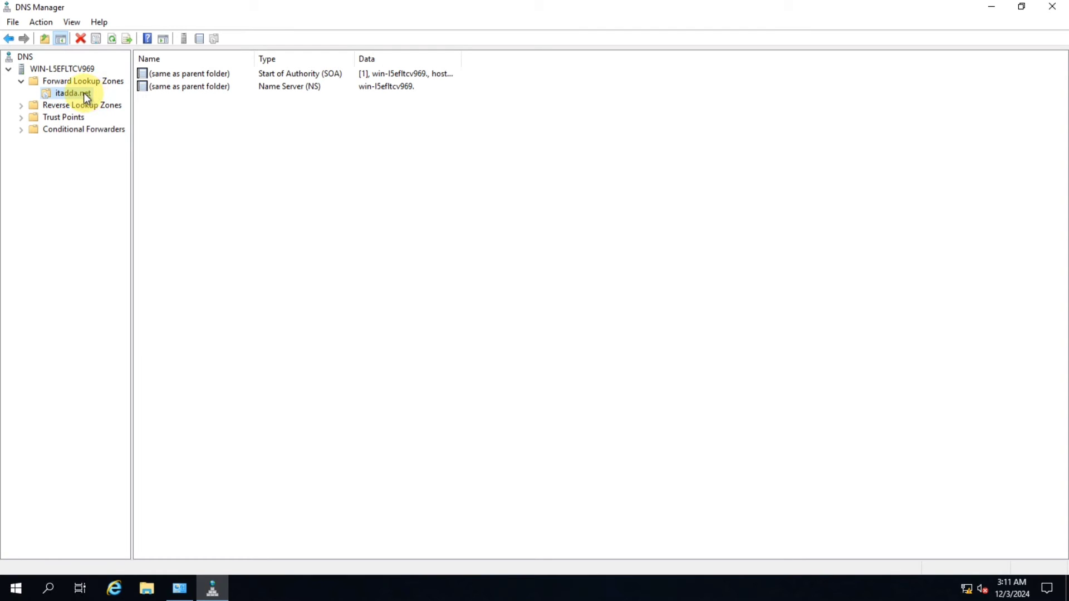
right_click(83, 94)
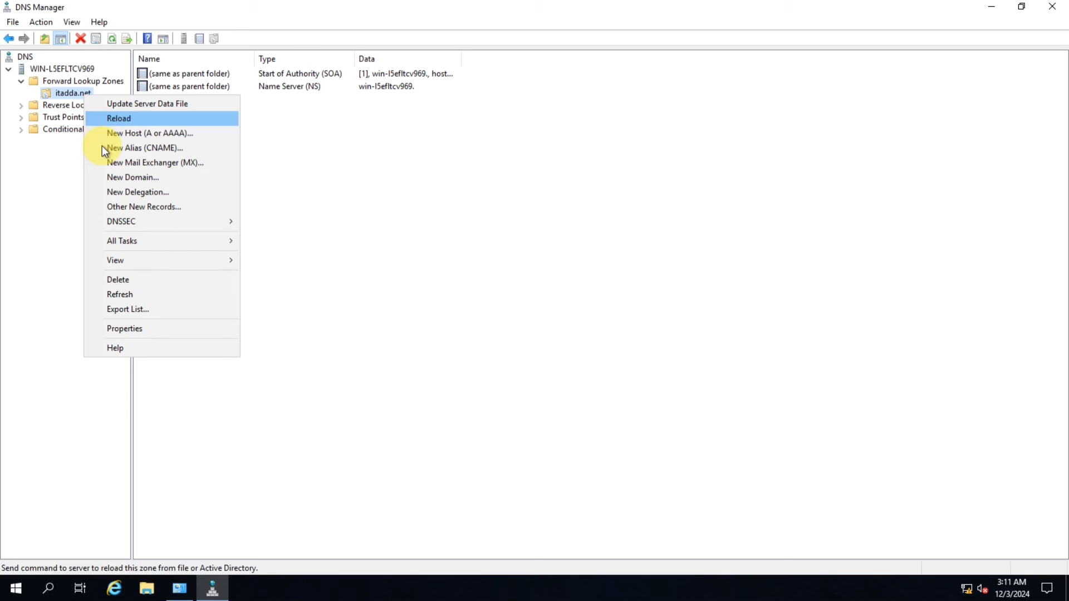
left_click(145, 332)
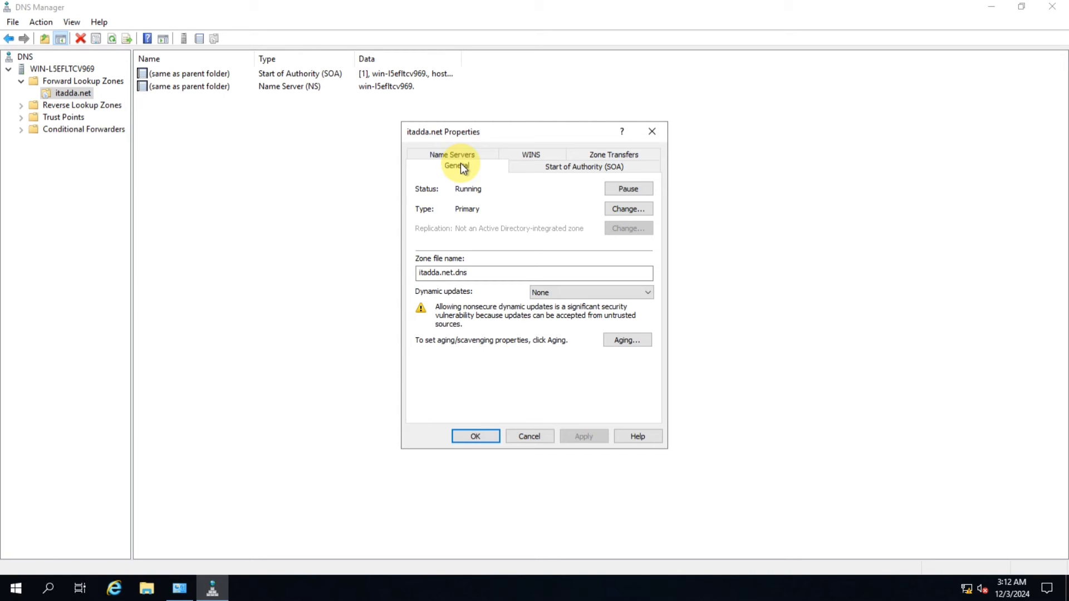
left_click(448, 154)
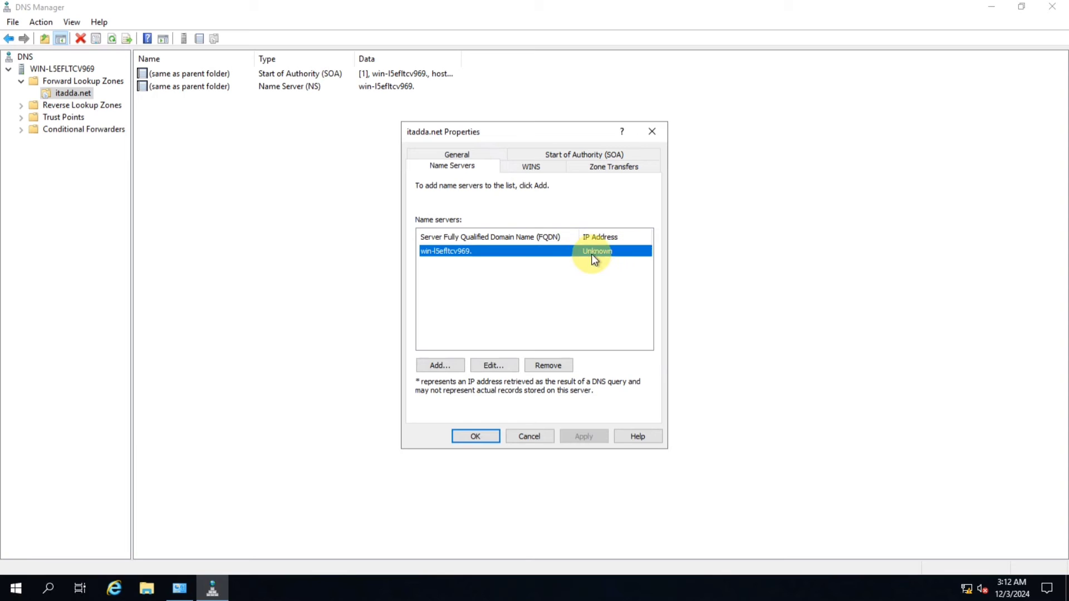
left_click(543, 365)
Add a name server itadda.net with IP address 192.168.10.2, then apply and close the zone properties
left_click(440, 365)
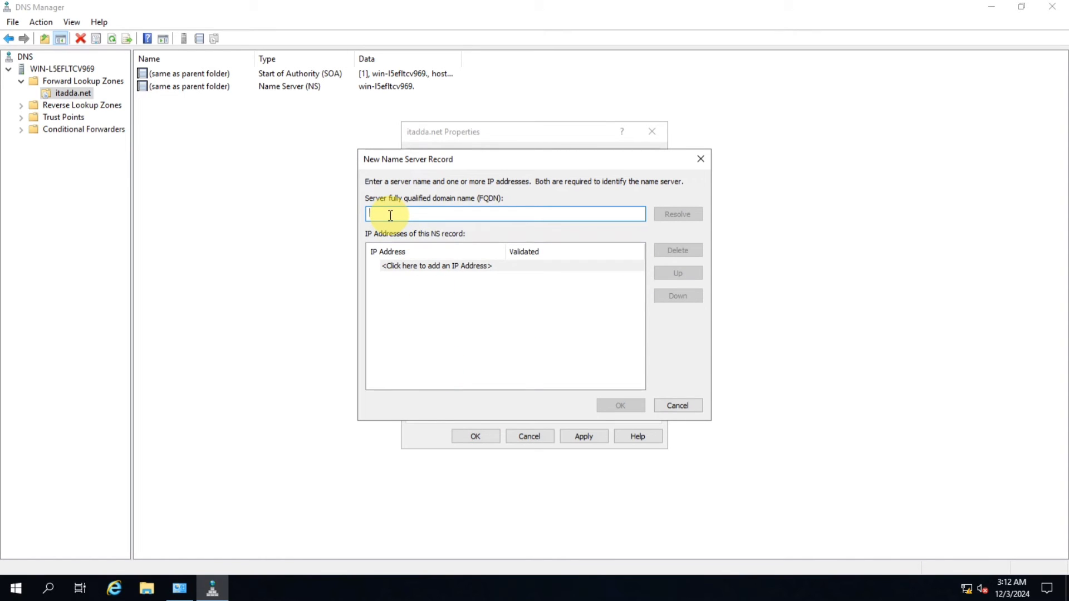
key("ctrl+v")
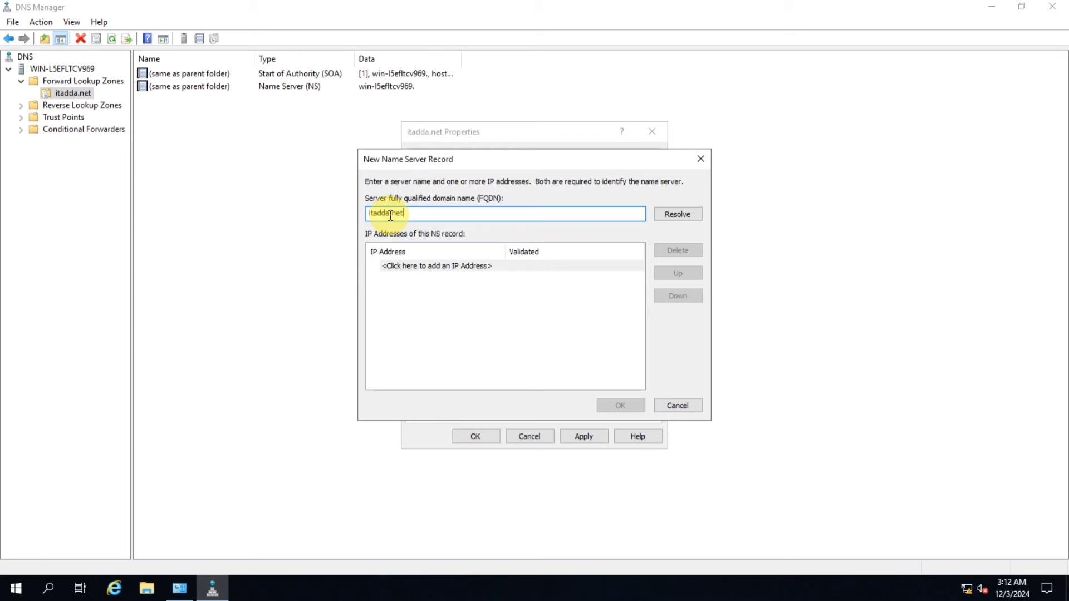
left_click(406, 267)
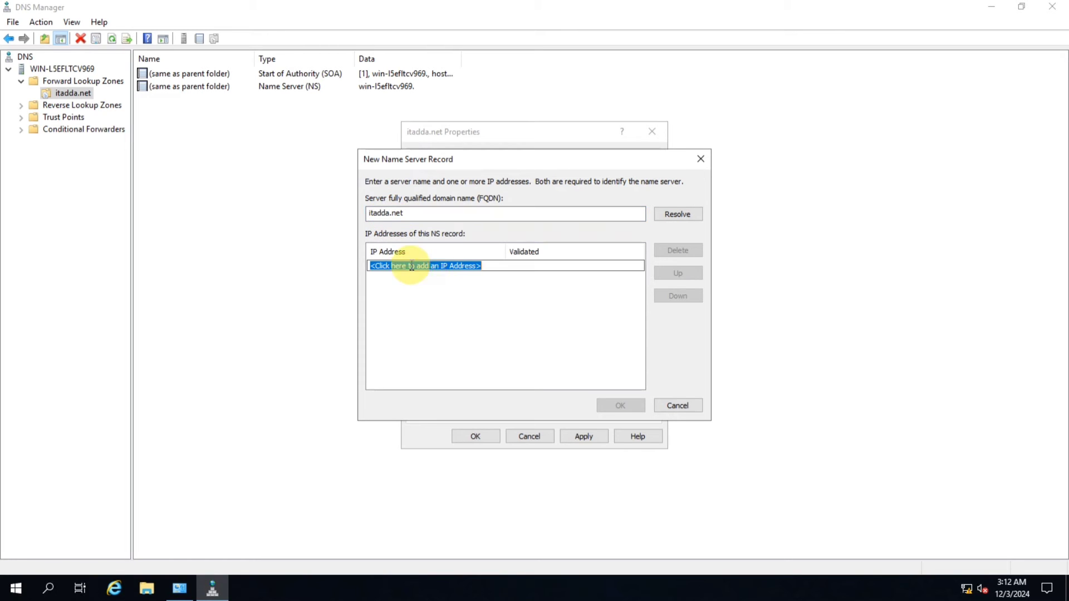
type("192")
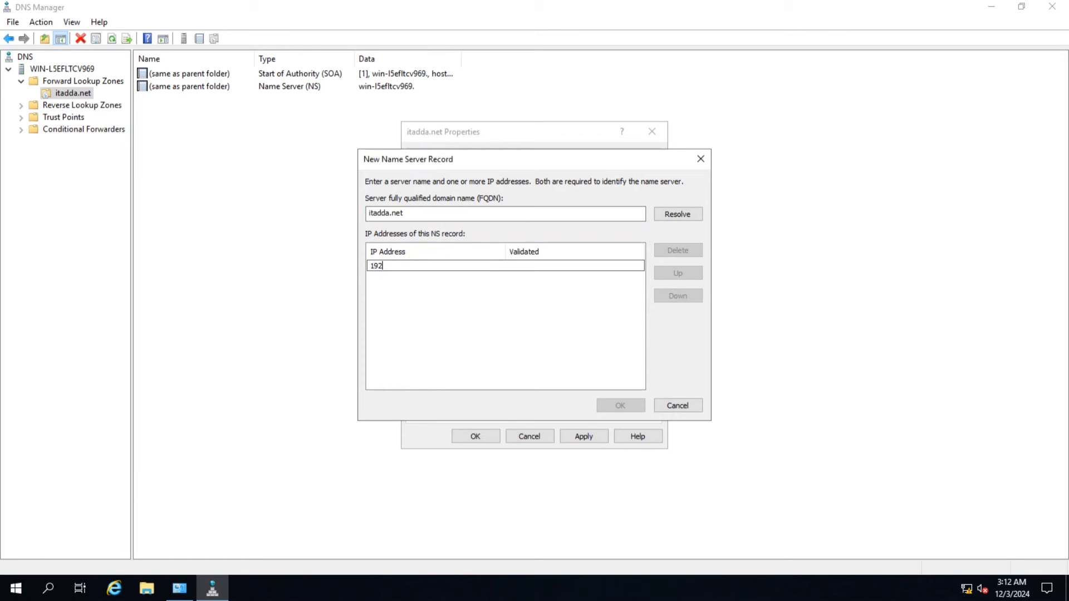
type(".168.10.2")
left_click(426, 267)
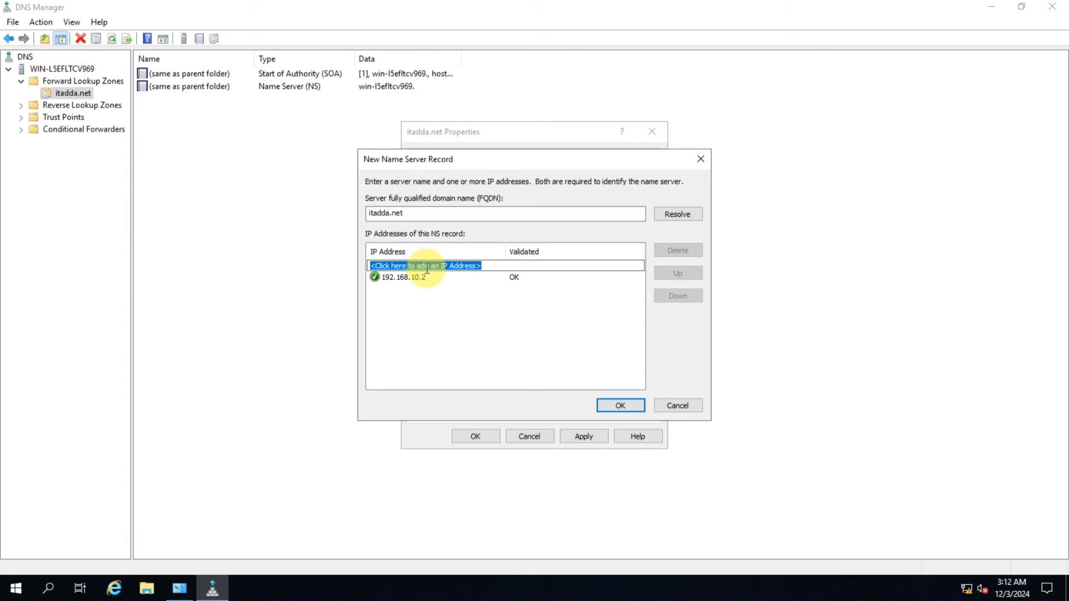
left_click(376, 280)
left_click(423, 295)
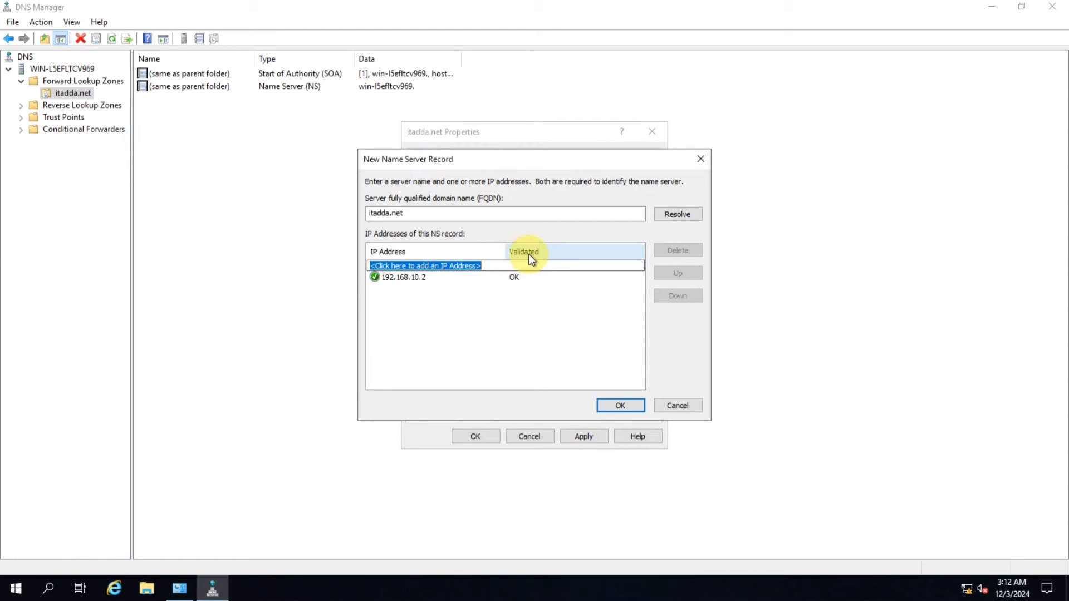
left_click(616, 407)
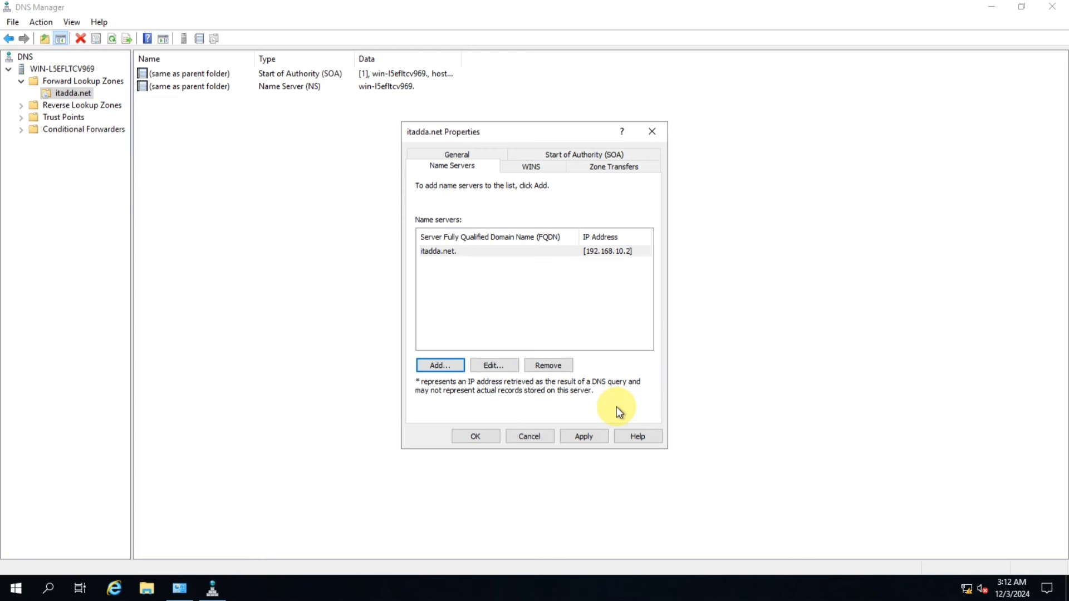
left_click(581, 436)
left_click(476, 436)
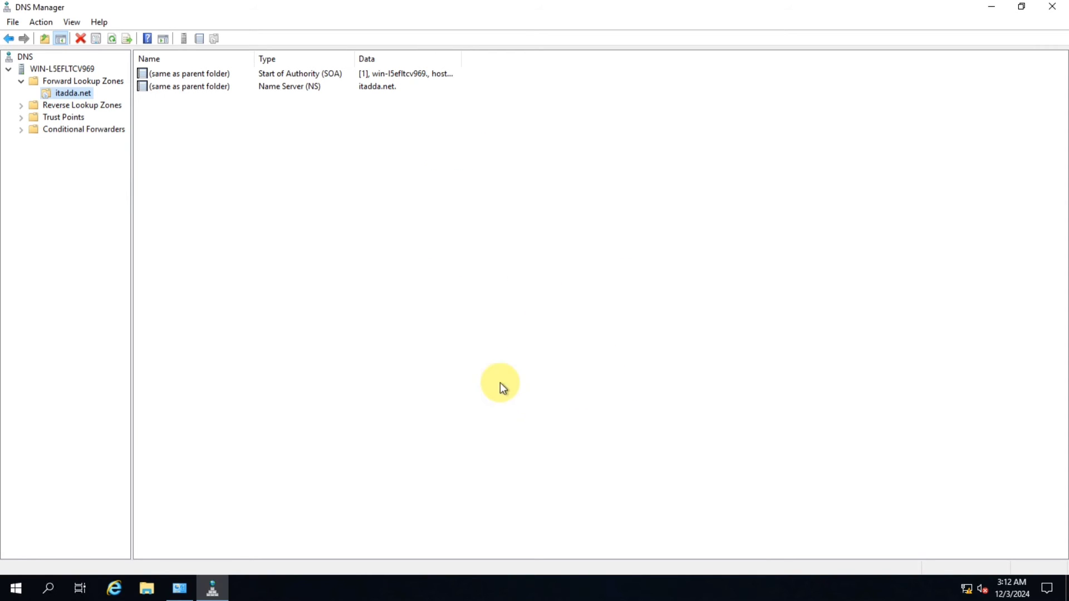
Close DNS Manager and run ping itadda.net from the Run dialog to test name resolution
left_click(1051, 6)
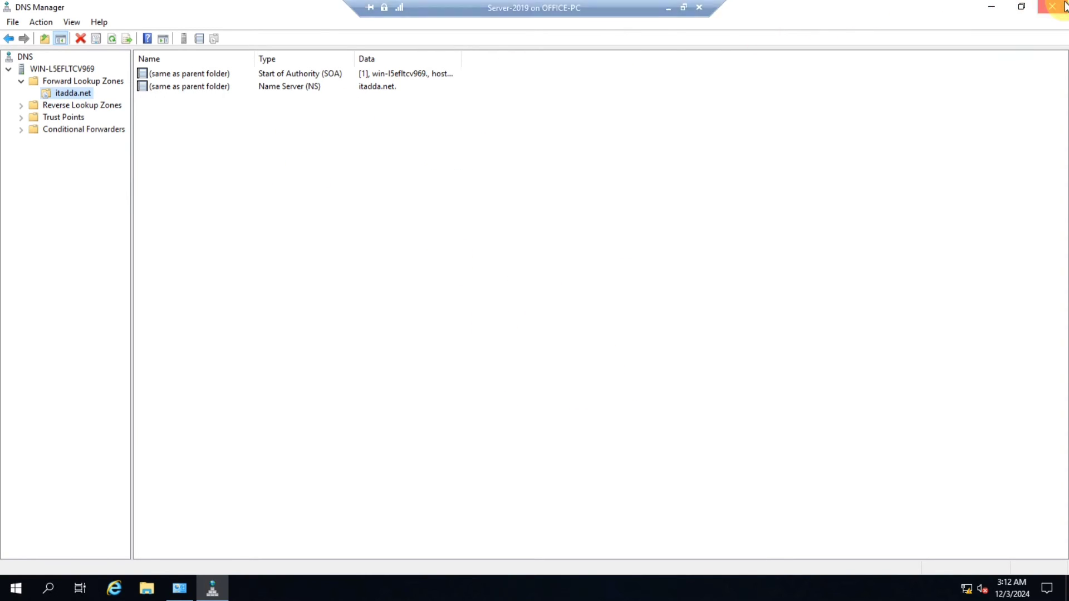
left_click(900, 103)
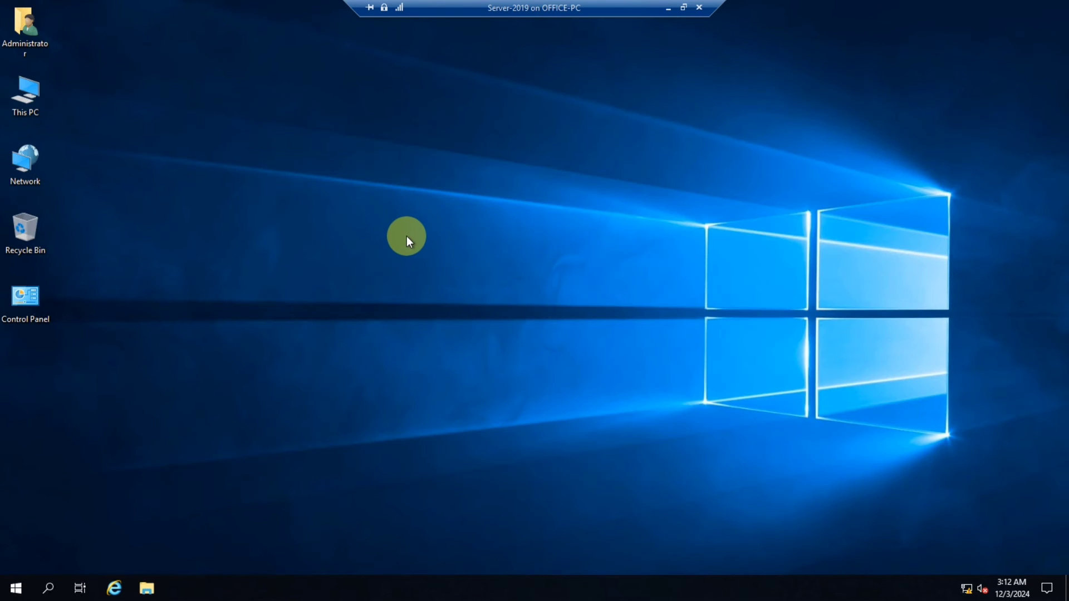
key("super+r")
key("Return")
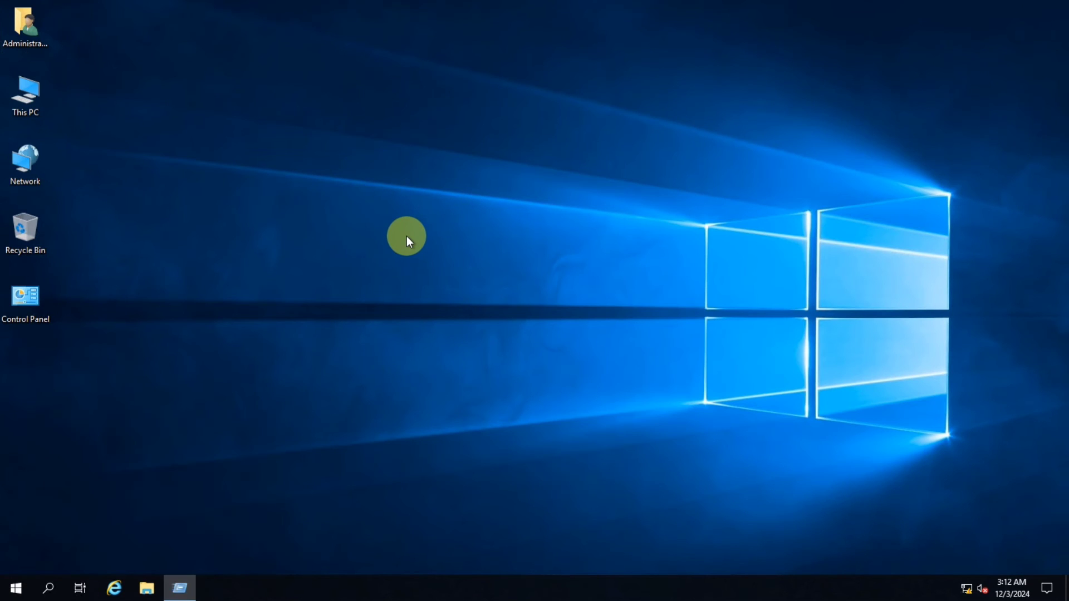
right_click(245, 145)
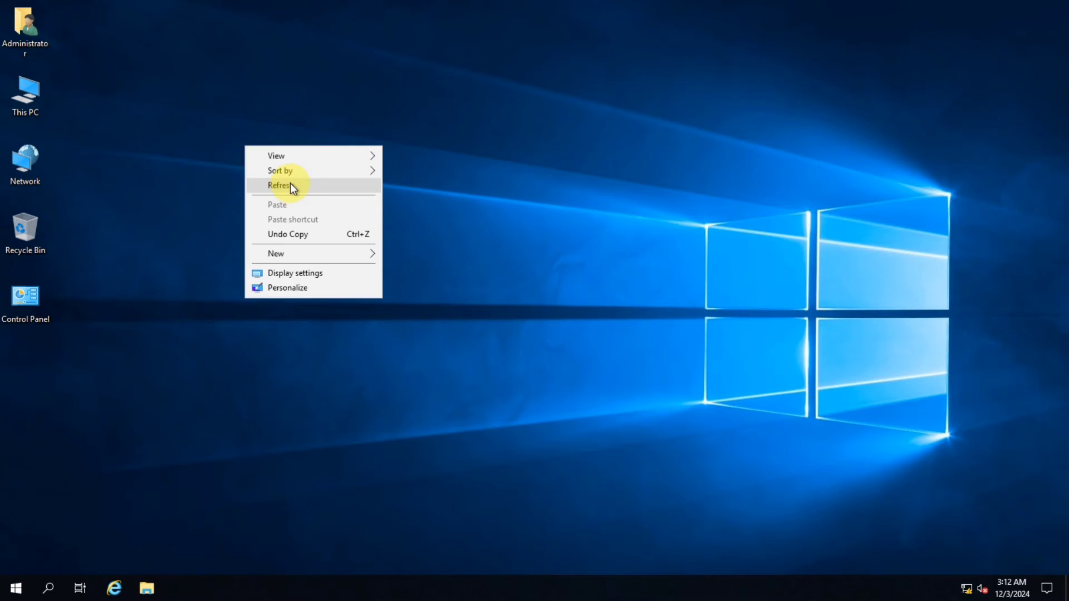
left_click(289, 182)
key("super+r")
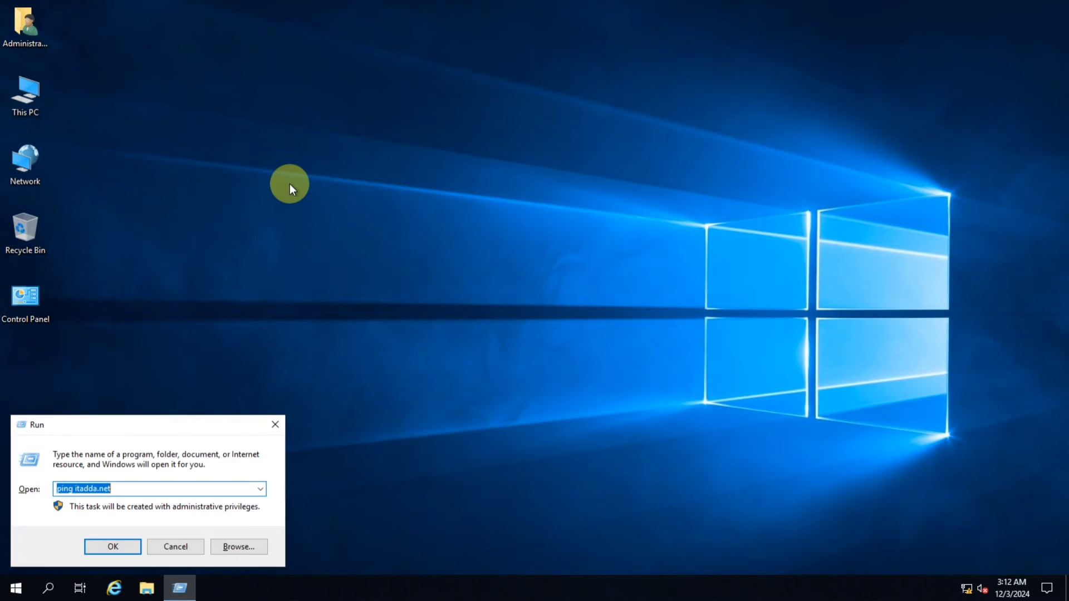
key("Return")
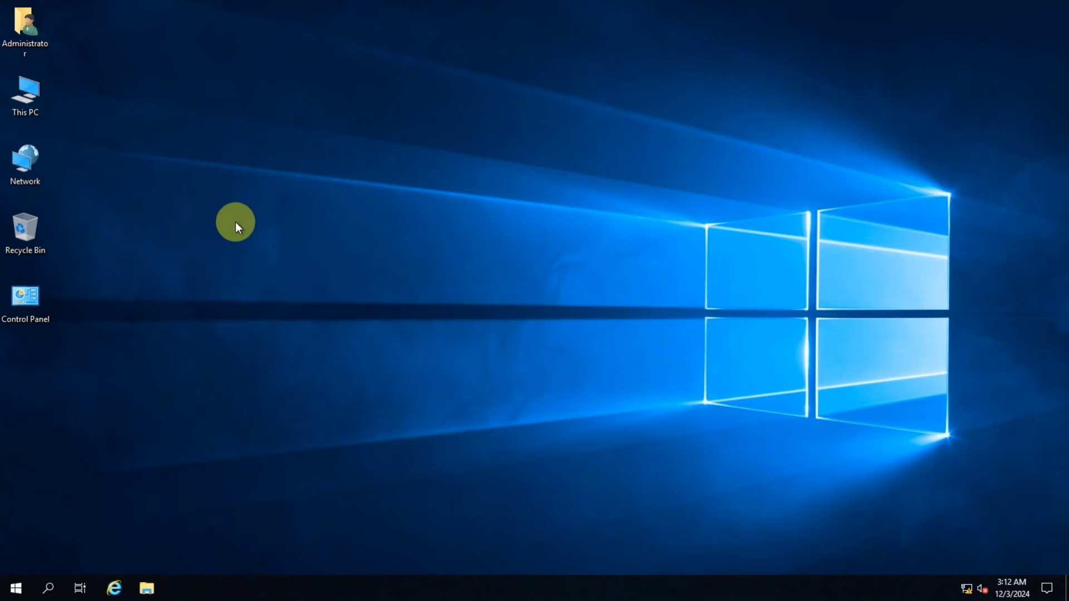
right_click(238, 202)
left_click(273, 239)
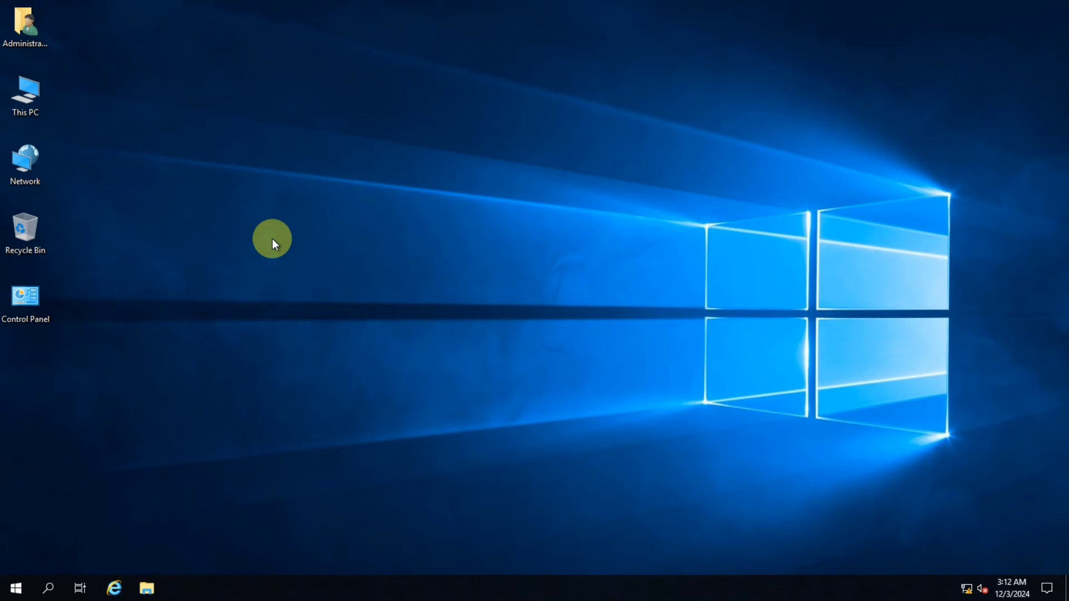
Open Network Connections with ncpa.cpl and open the Ethernet adapter's Internet Protocol Version 4 properties
key("super+r")
type("nc")
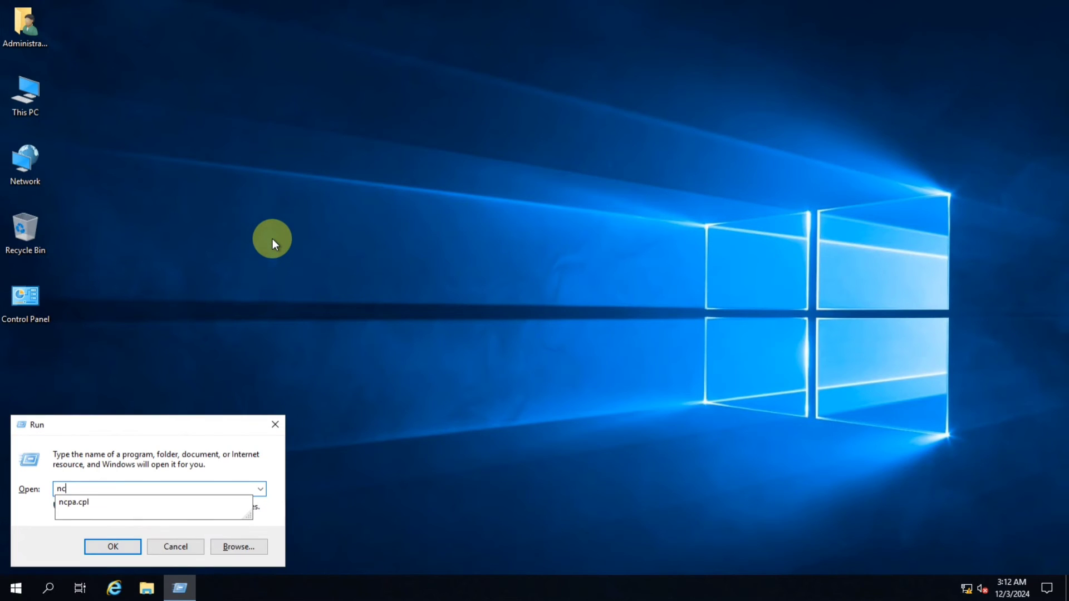
key("Down")
key("Return")
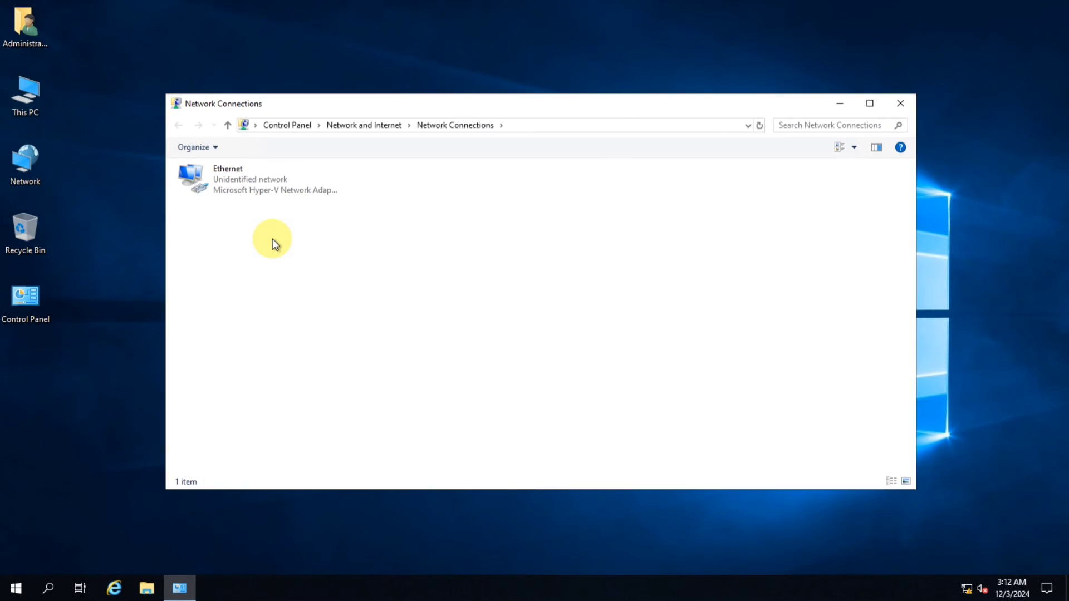
right_click(270, 178)
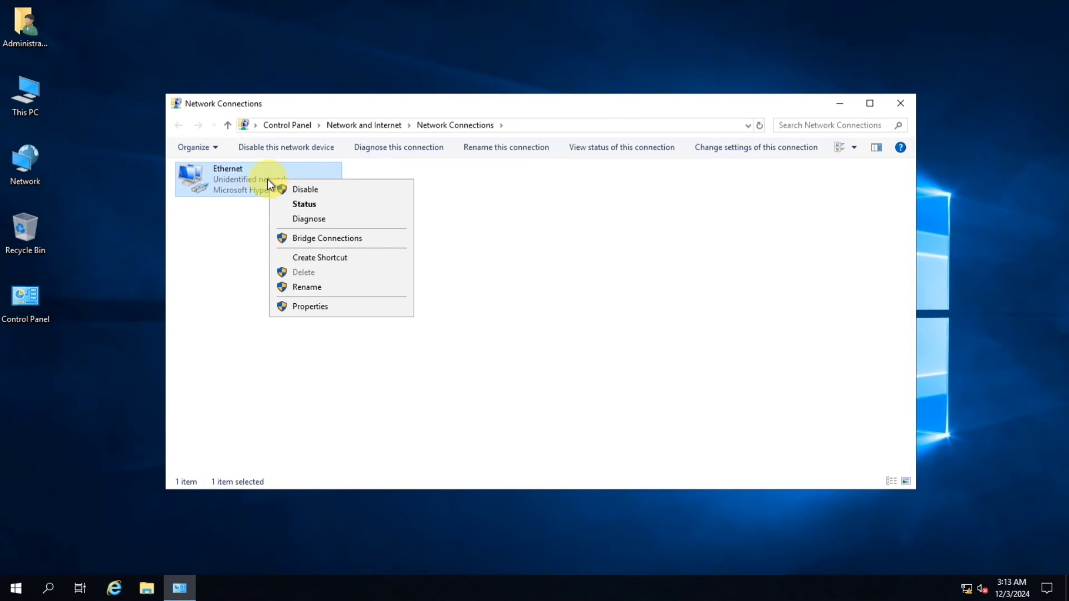
left_click(326, 308)
left_click(295, 301)
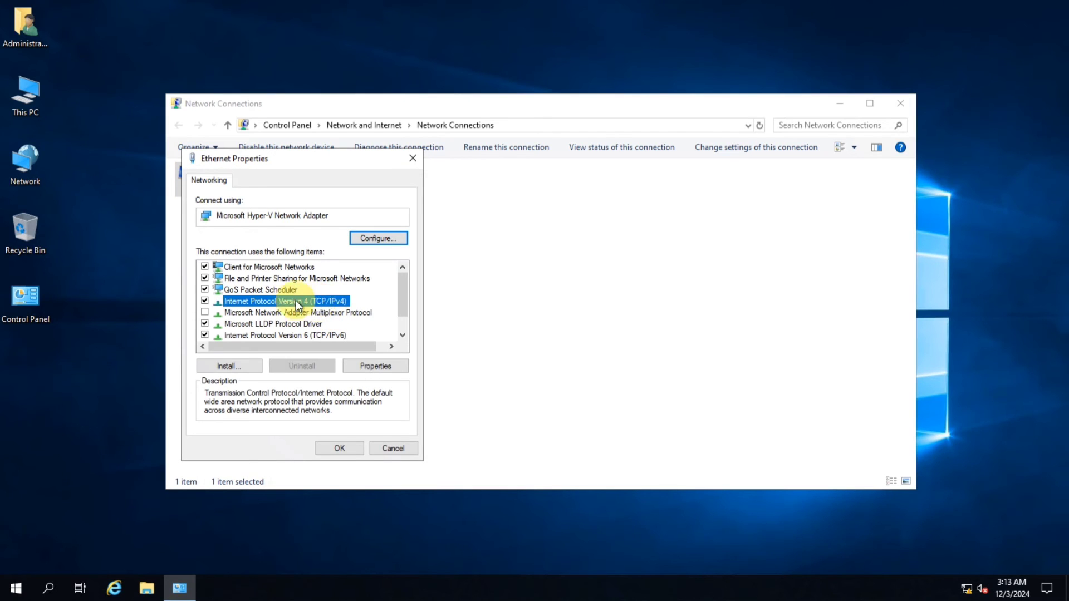
left_click(374, 367)
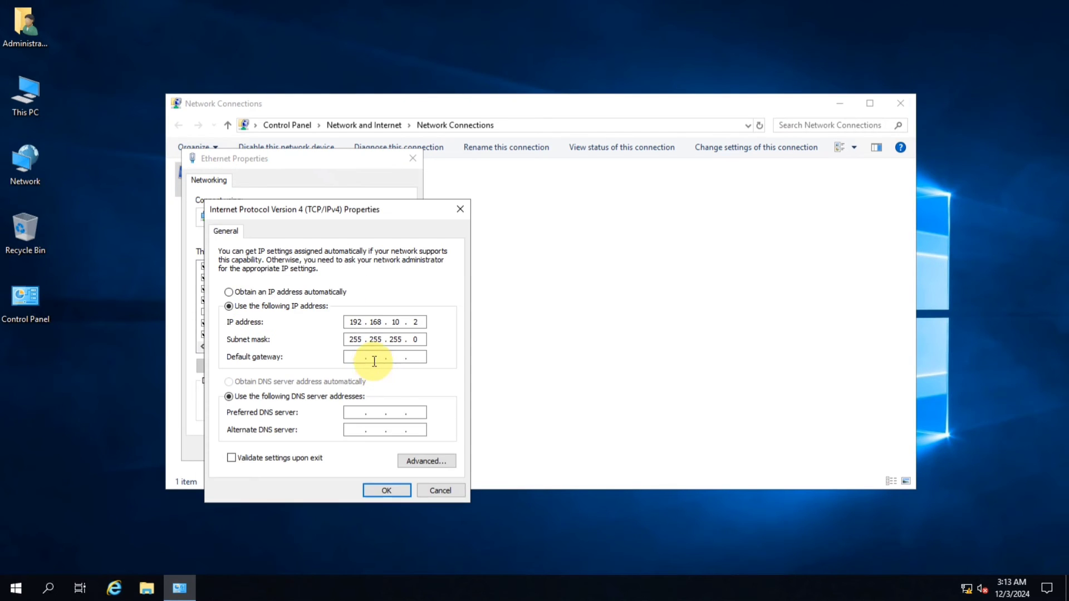
In the advanced TCP/IP DNS settings, add 192.168.10.2 as a DNS server address
left_click(447, 462)
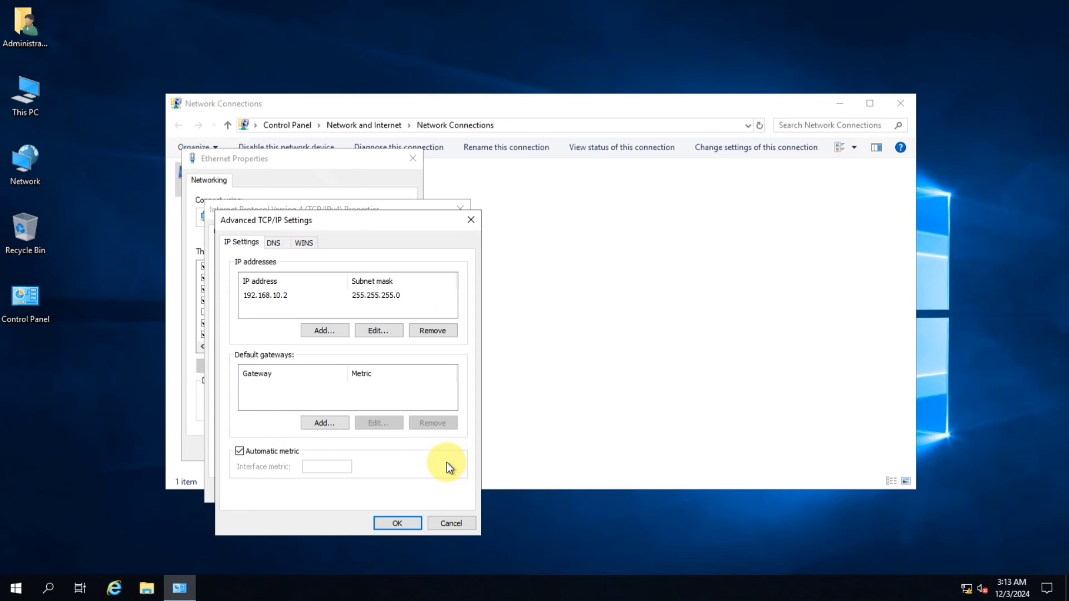
left_click(273, 245)
left_click(311, 319)
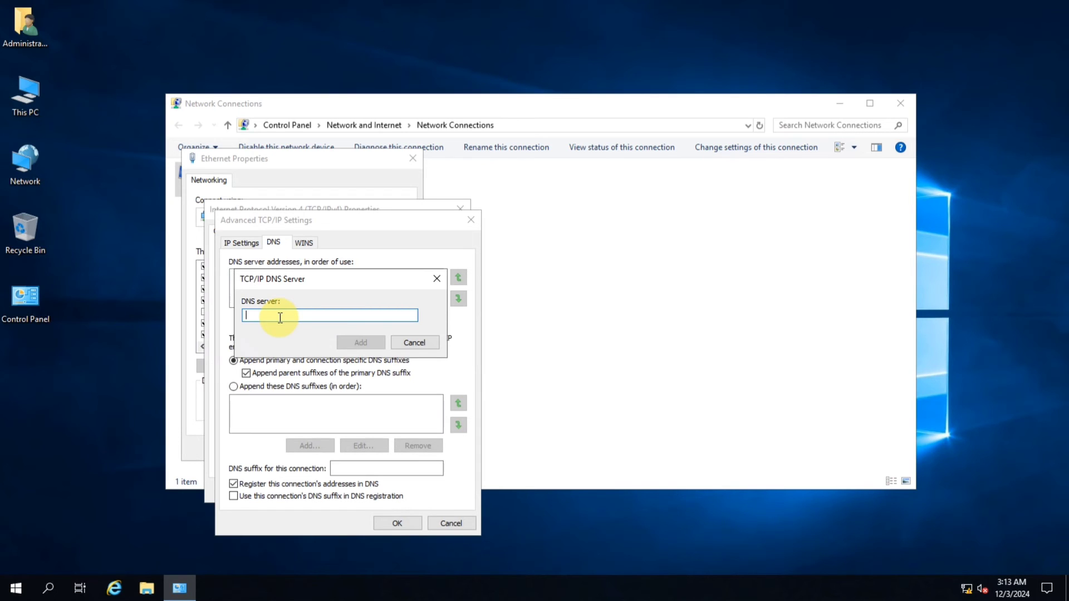
type("1")
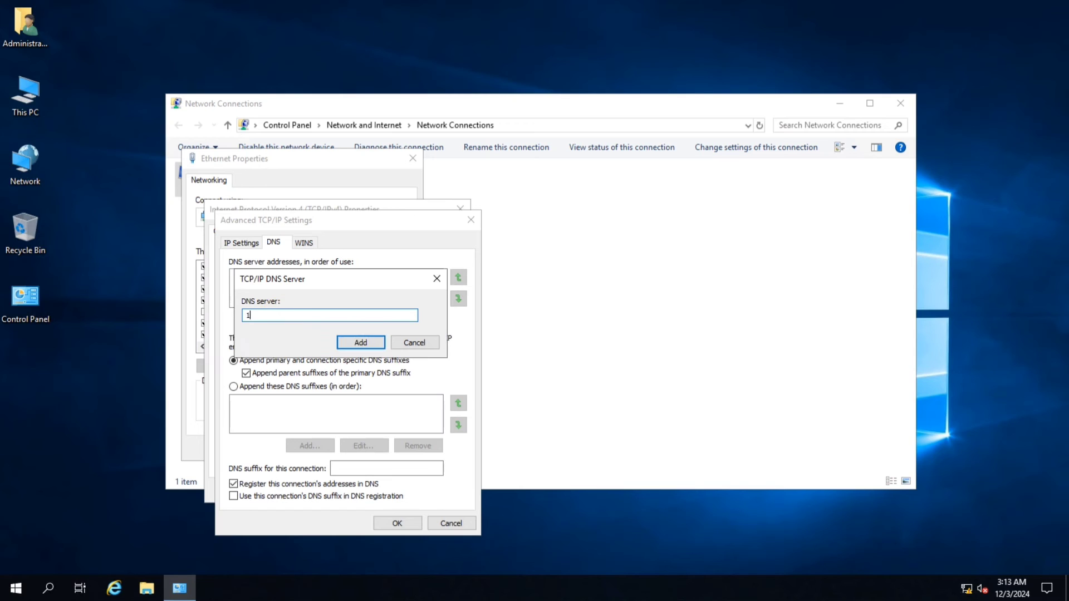
type("92.168.10.2")
key("Return")
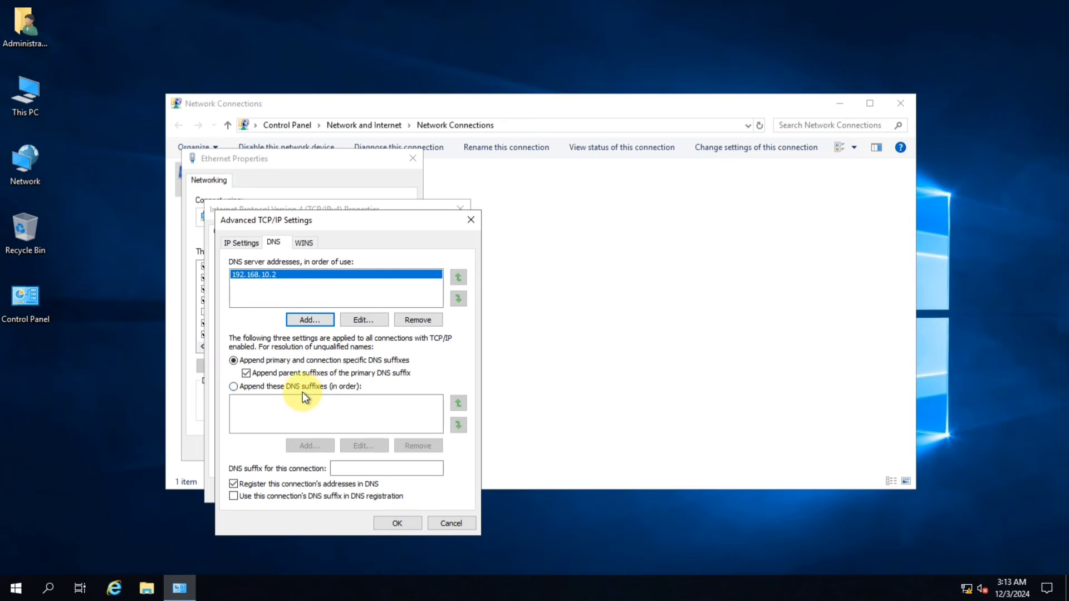
Switch to appending specific DNS suffixes and add the suffix itadda.net
left_click(275, 387)
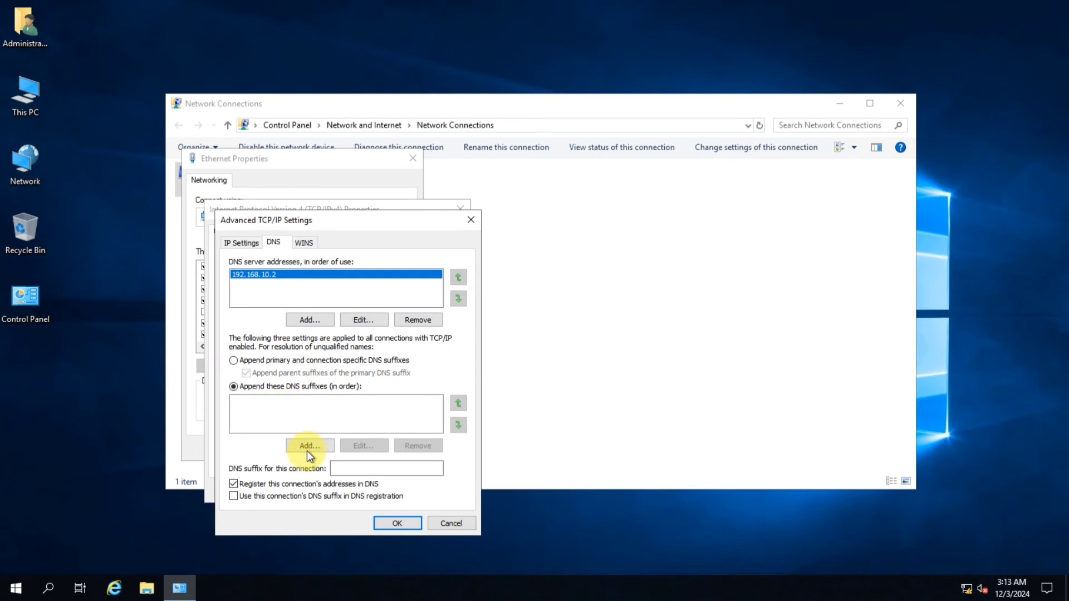
left_click(307, 450)
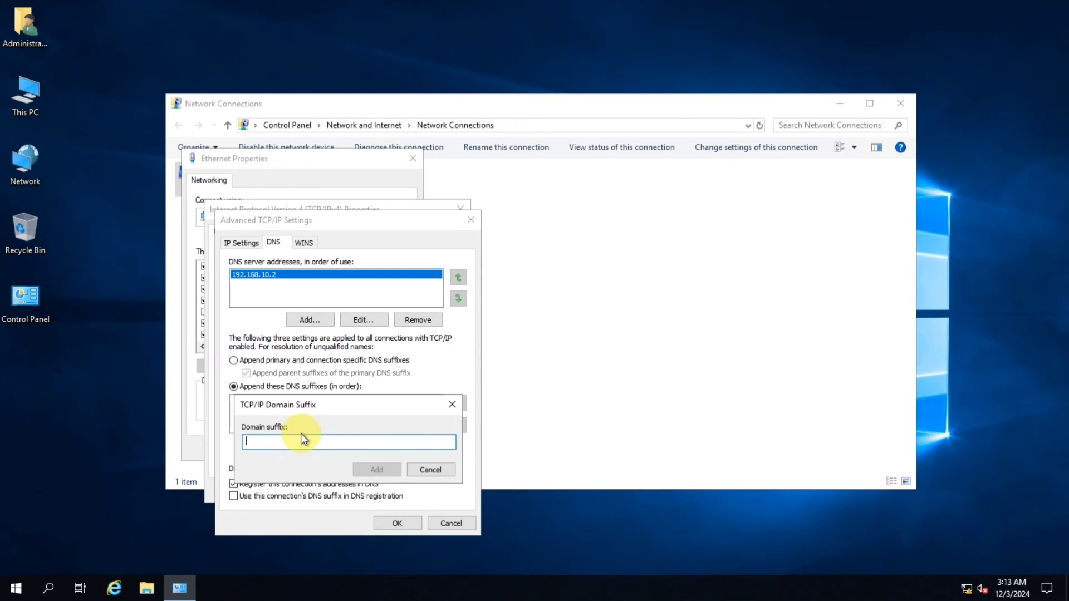
type("tadda.net")
left_click_drag(281, 440, 212, 446)
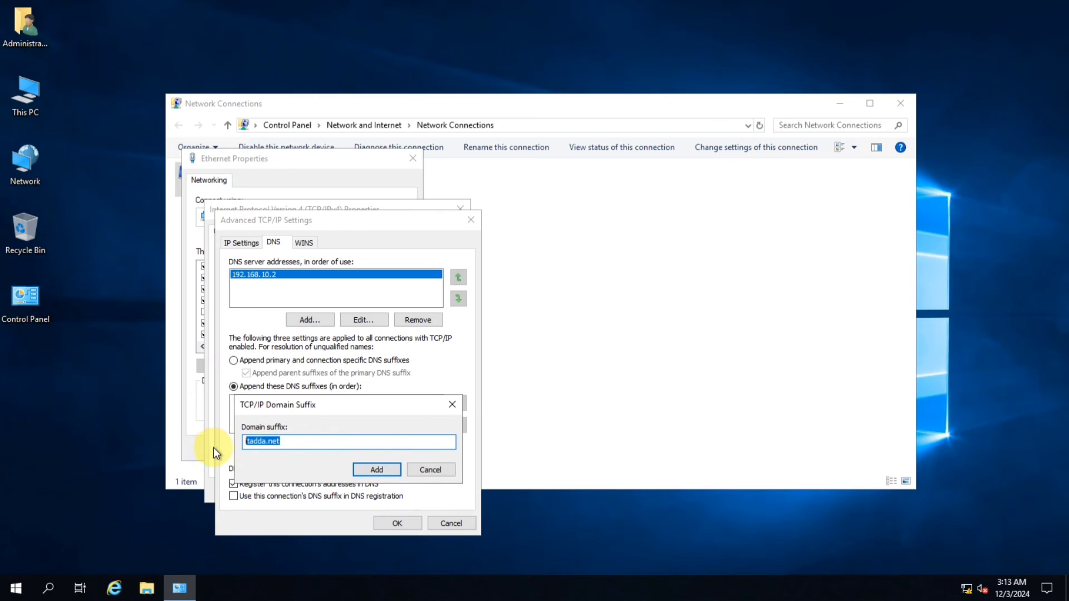
key("Home")
type("i")
left_click(380, 469)
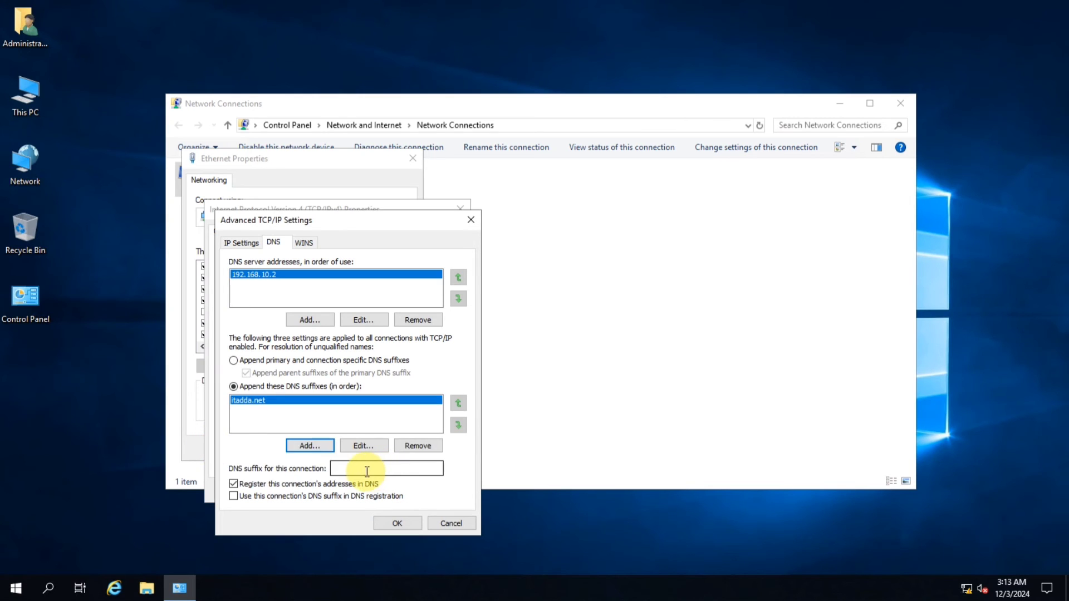
Set the connection's DNS suffix to itadda.net, enable using it in DNS registration, and confirm the dialogs
left_click(367, 471)
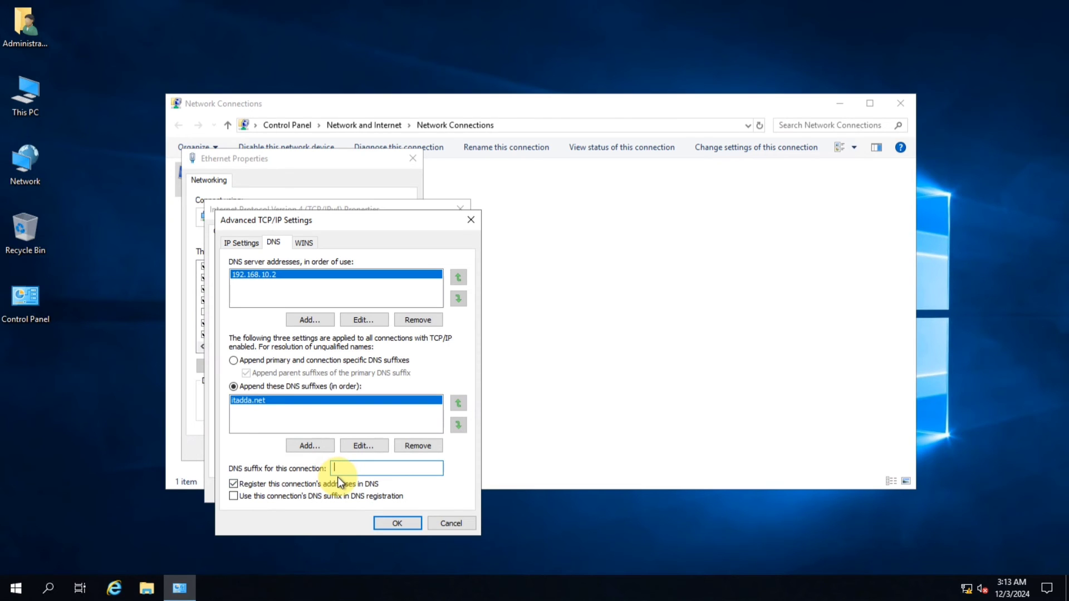
left_click(250, 499)
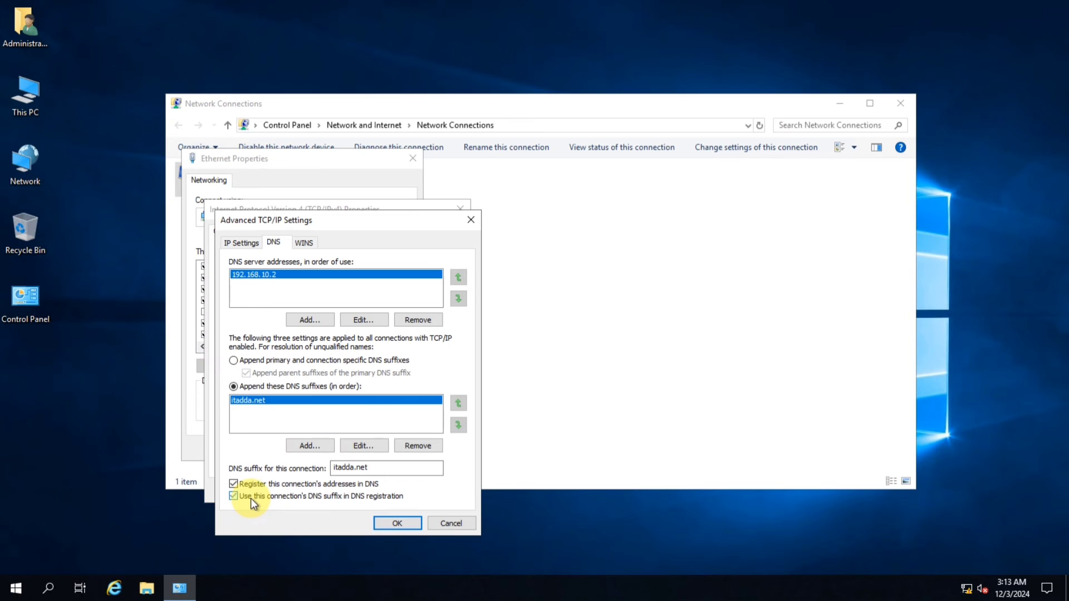
left_click(391, 522)
left_click(389, 493)
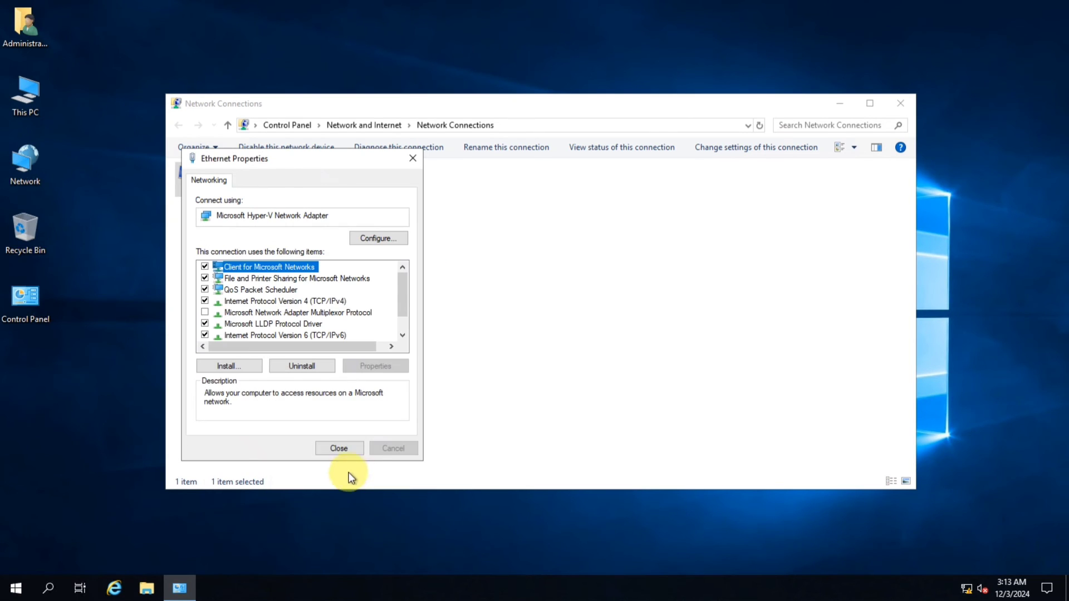
Close the adapter properties and Network Connections windows, then ping itadda.net from the Run box
left_click(341, 448)
left_click(900, 103)
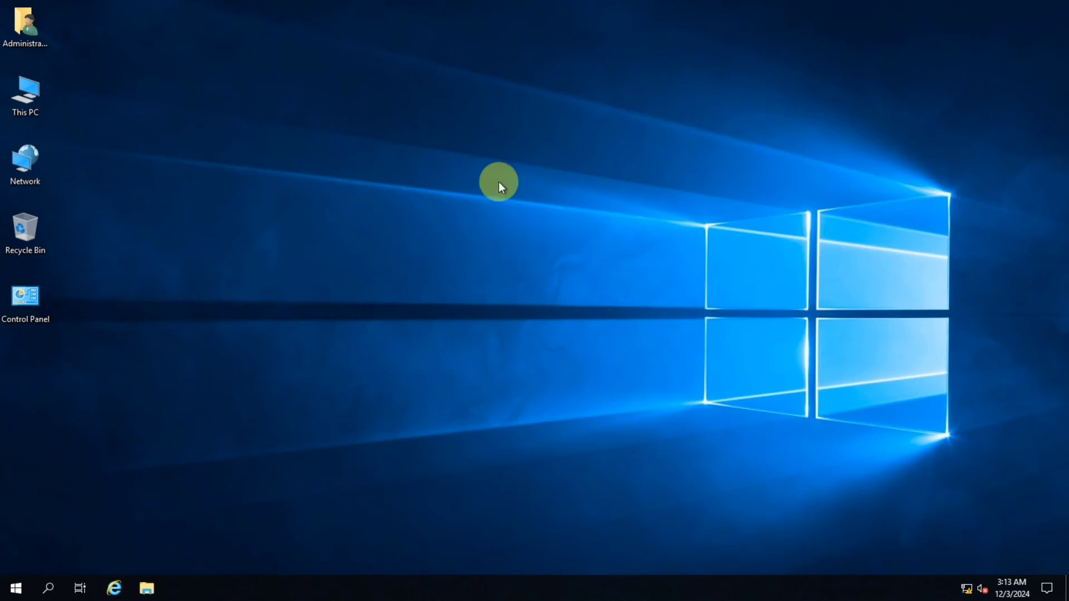
key("super+r")
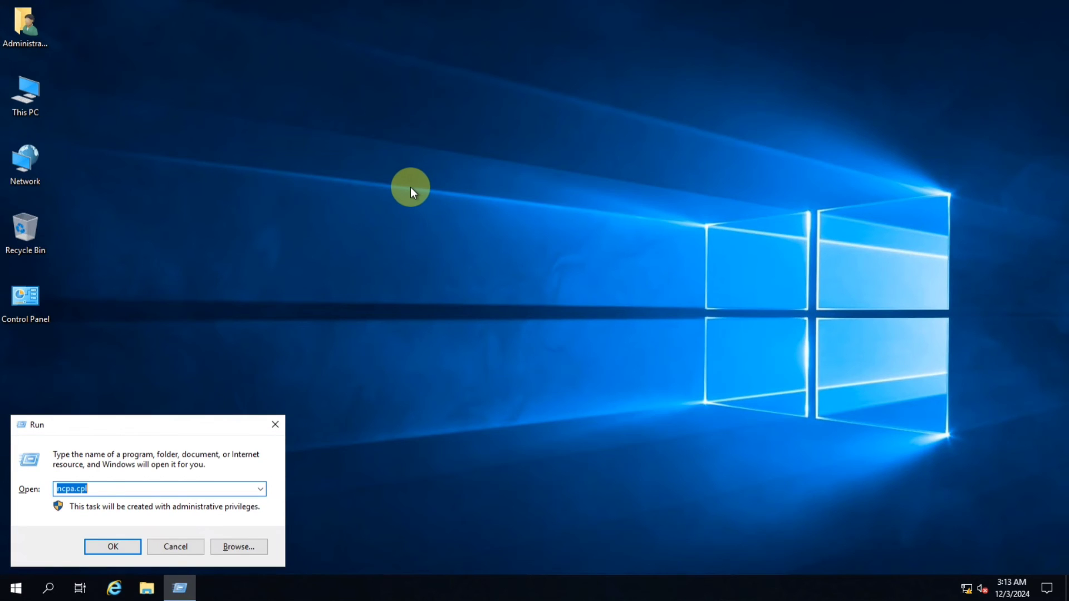
key("Down")
key("Return")
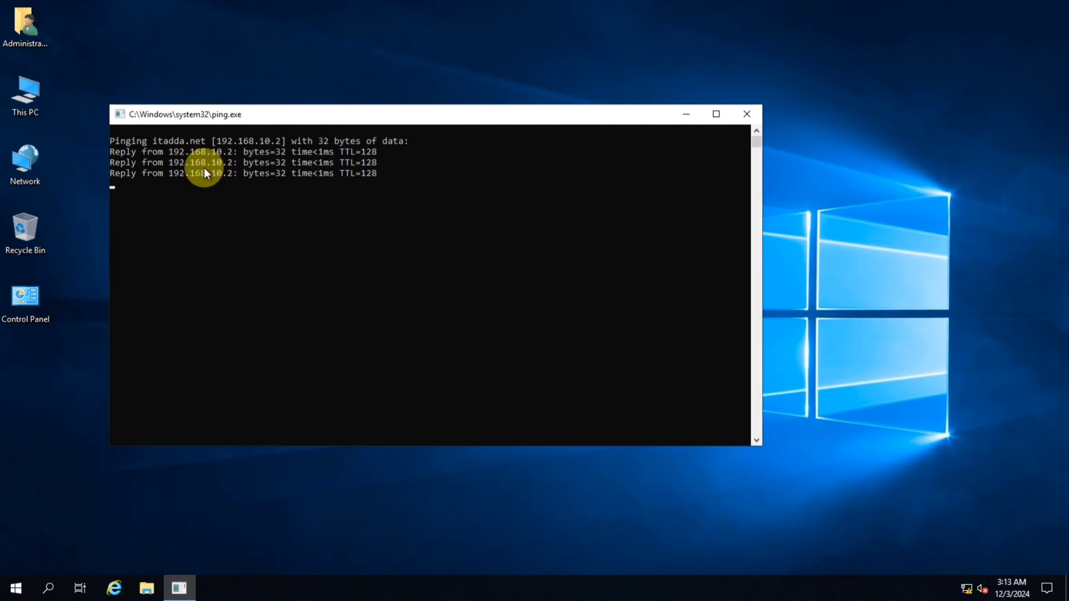
Run a continuous ping to itadda.net with the -t option, then close the ping window
key("super+r")
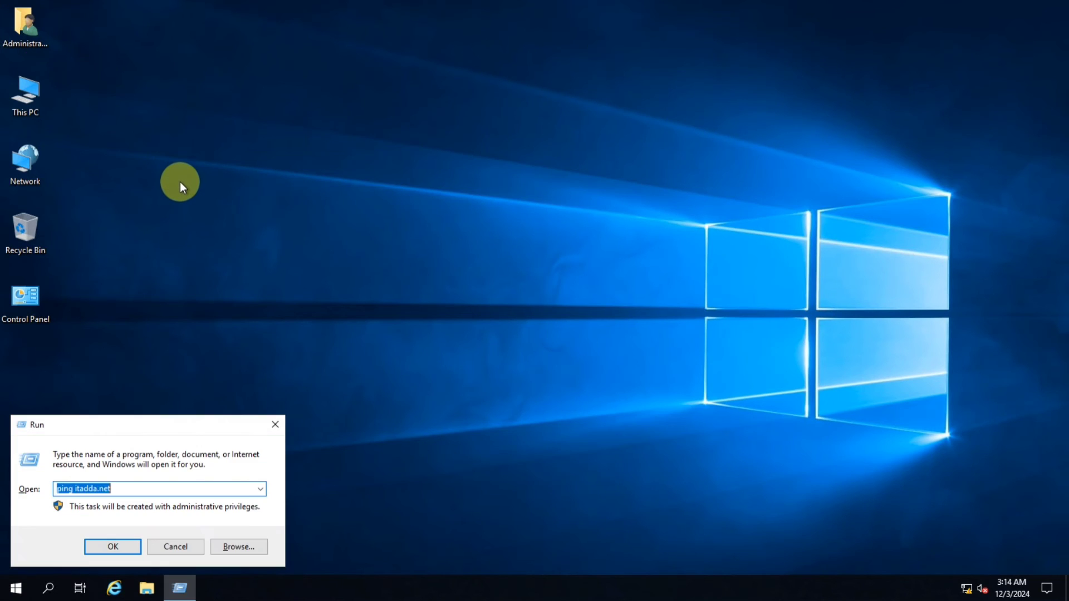
key("End")
type("-t")
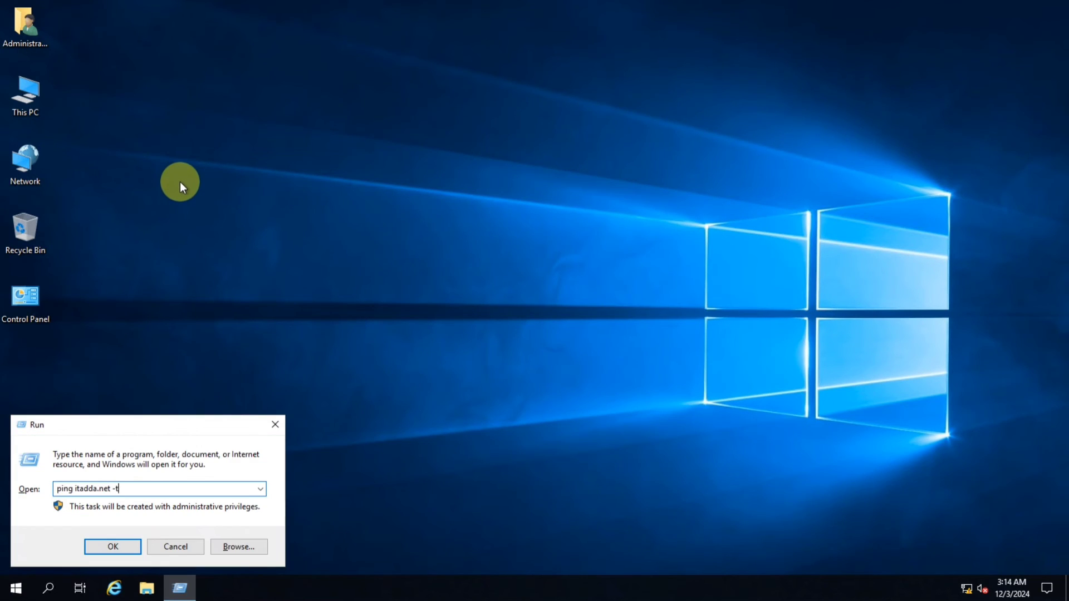
key("Return")
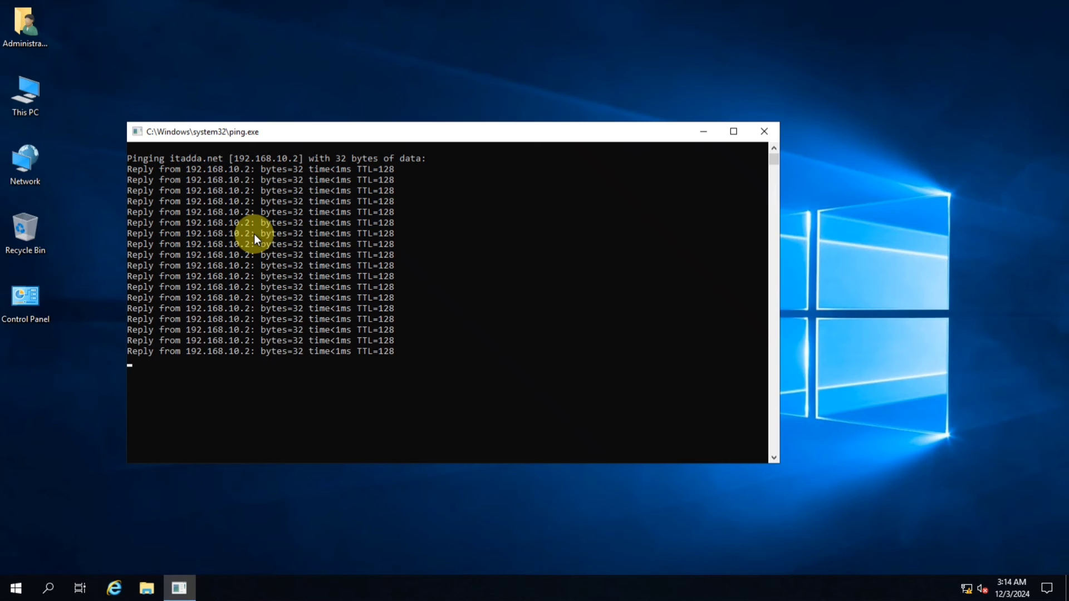
left_click(761, 136)
Refresh the desktop, open Internet Explorer, postpone its recommended-settings setup, and maximize the browser window
right_click(284, 155)
left_click(323, 195)
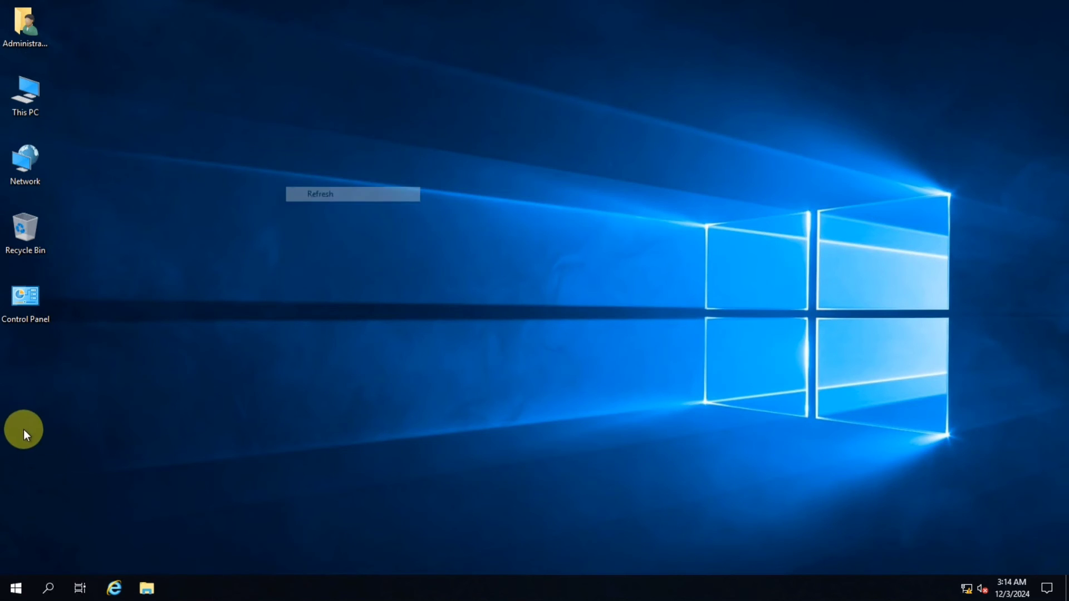
left_click(113, 586)
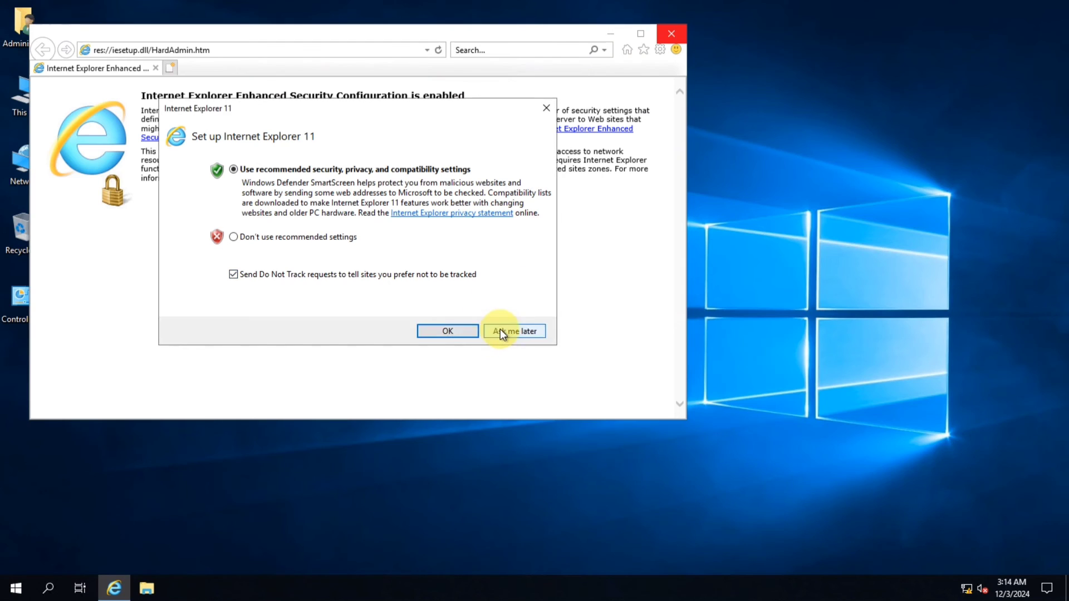
left_click(500, 330)
left_click(639, 34)
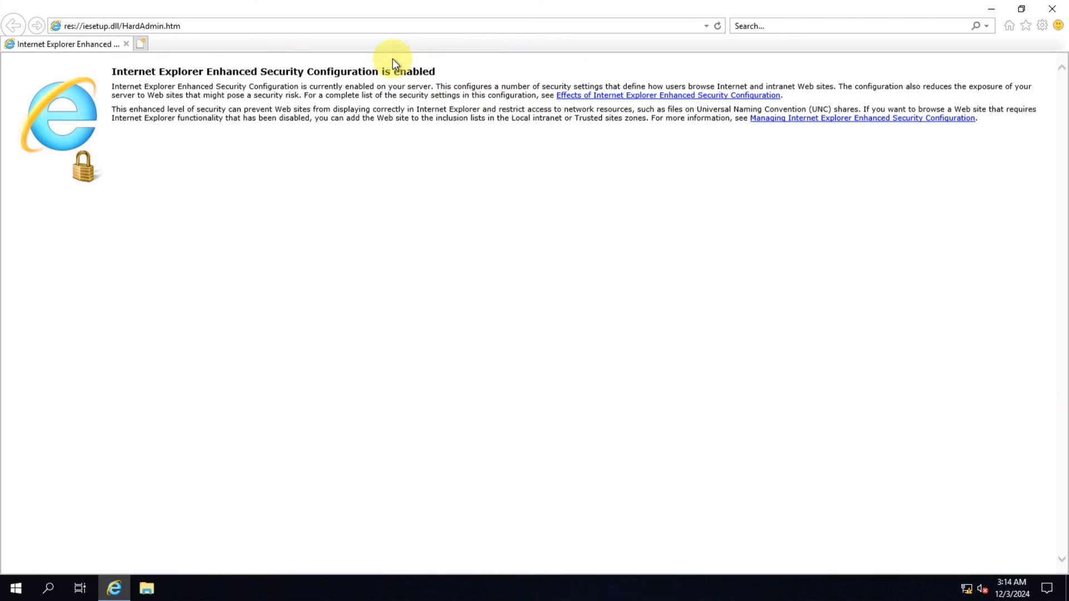
Navigate the browser to ftp://itadda.net
left_click(360, 25)
type("ftp")
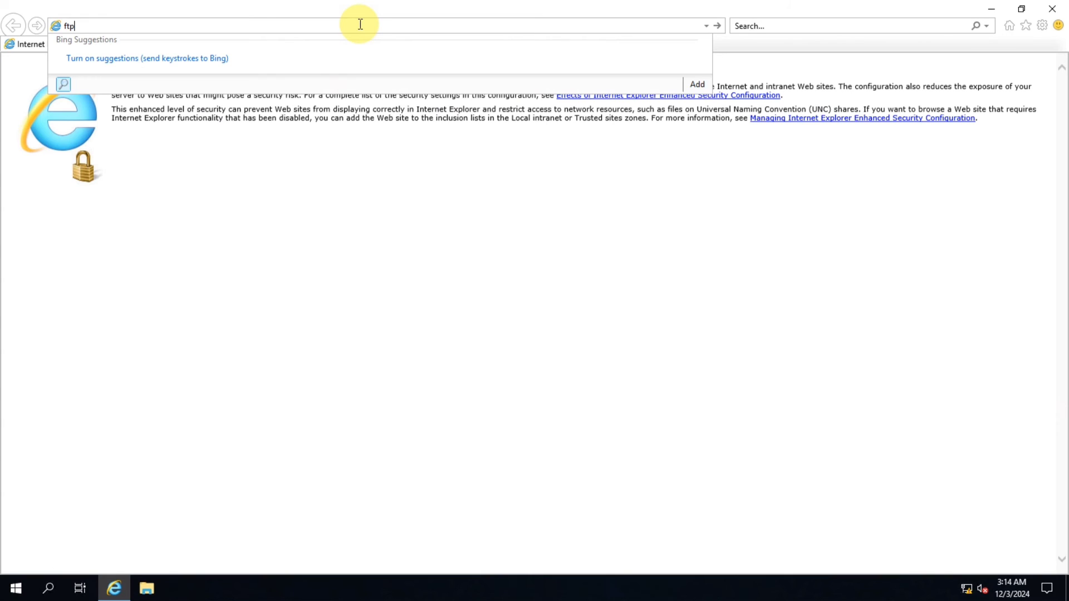
type("://itadda.net")
key("Return")
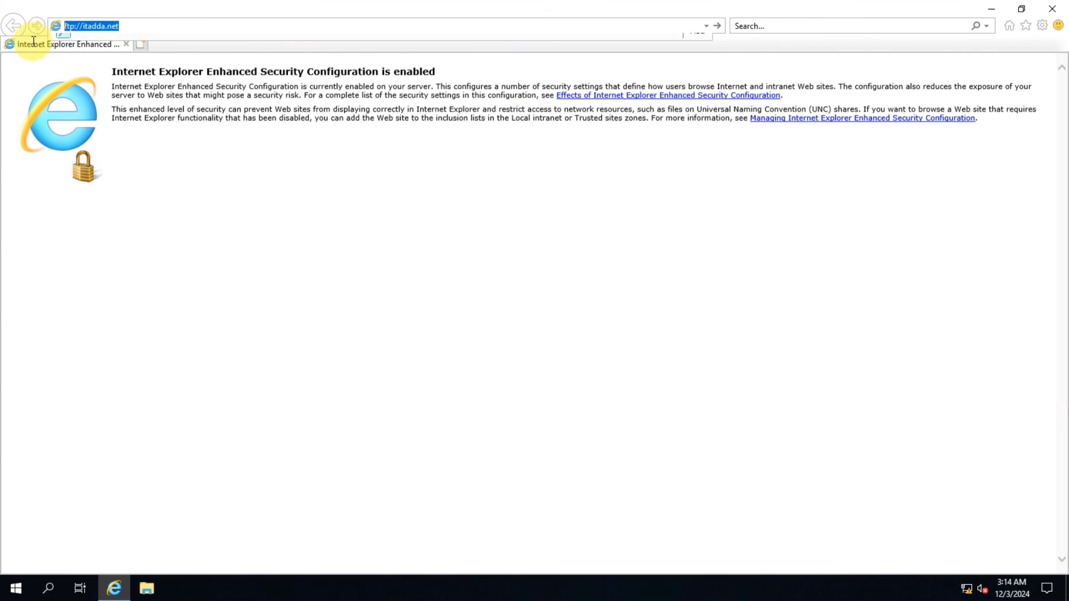
left_click(154, 27)
left_click(153, 28)
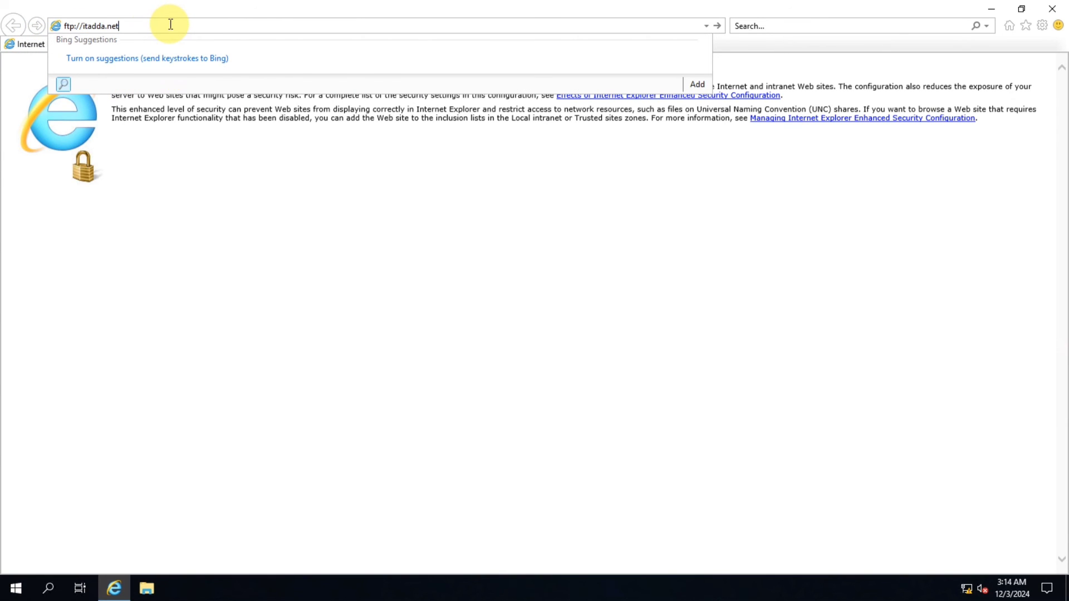
key("Return")
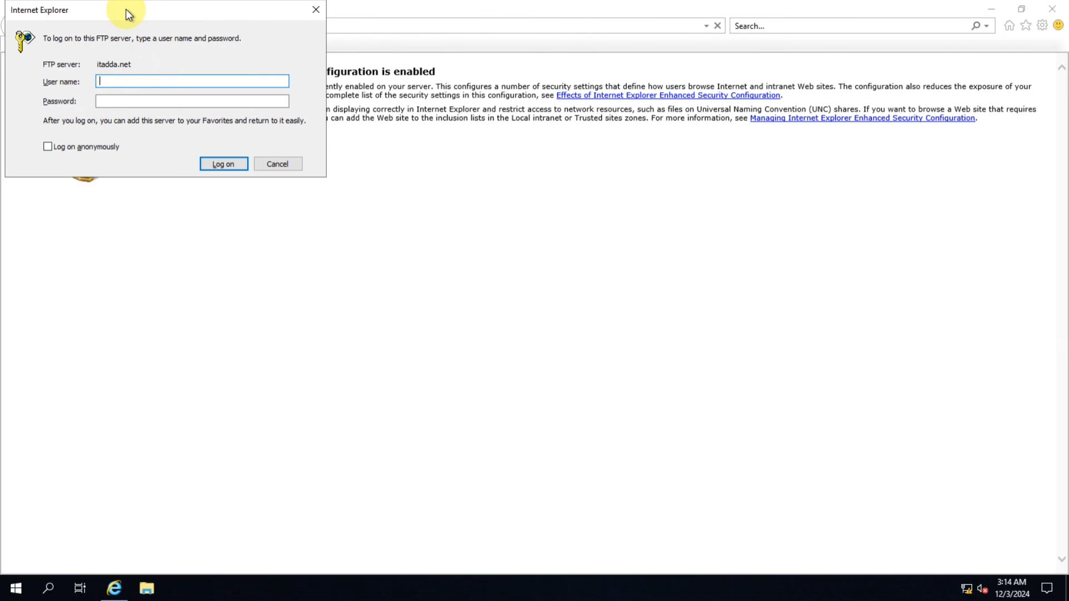
Log on to the FTP server with user name administrator and the account password
left_click_drag(126, 9, 185, 78)
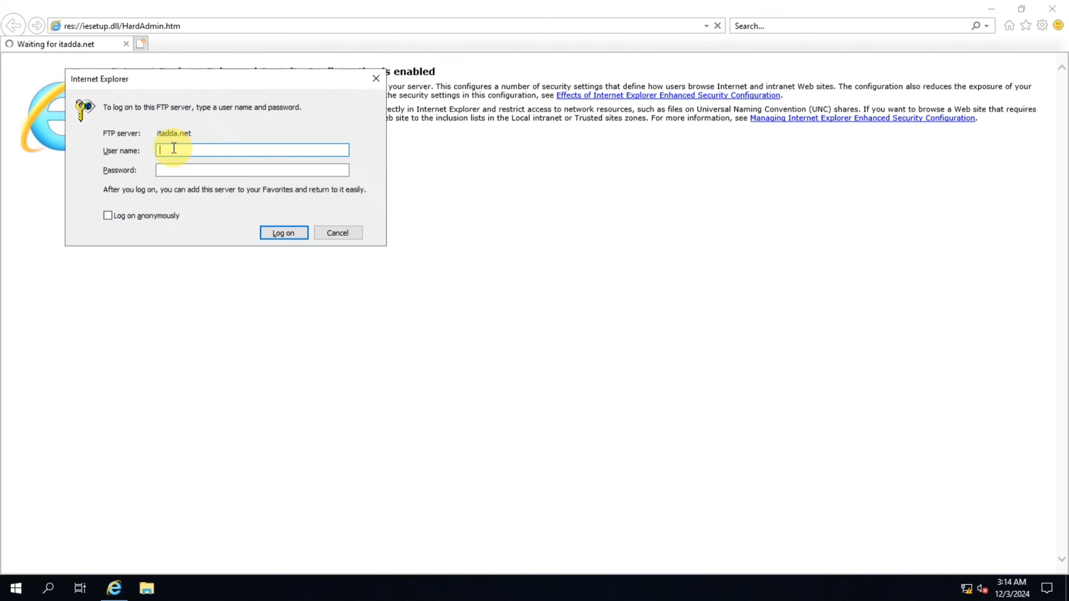
type("a")
type("dministrator")
left_click(252, 170)
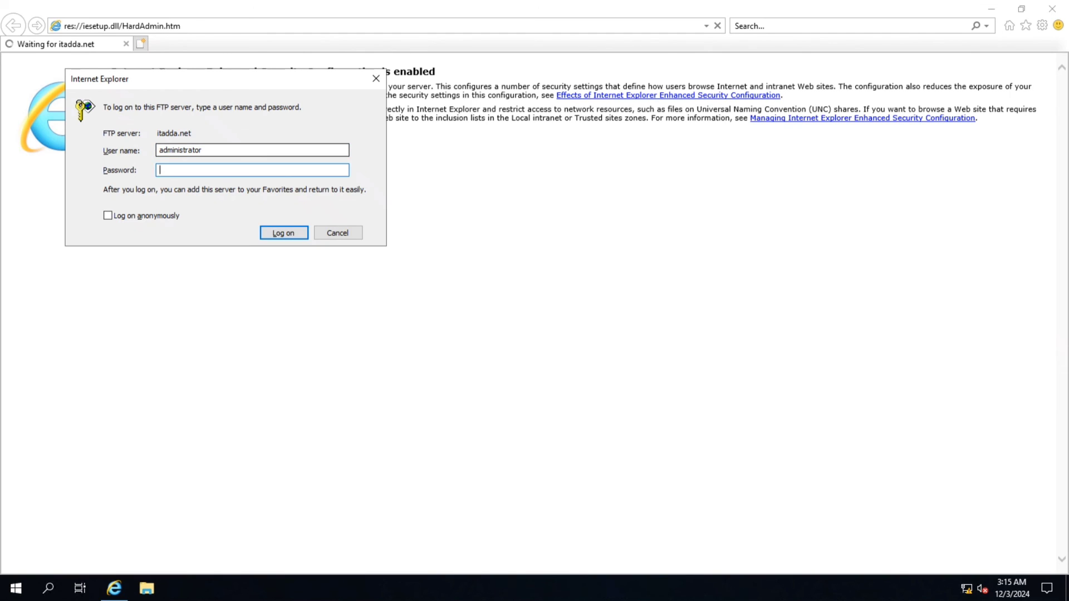
type("•••••••")
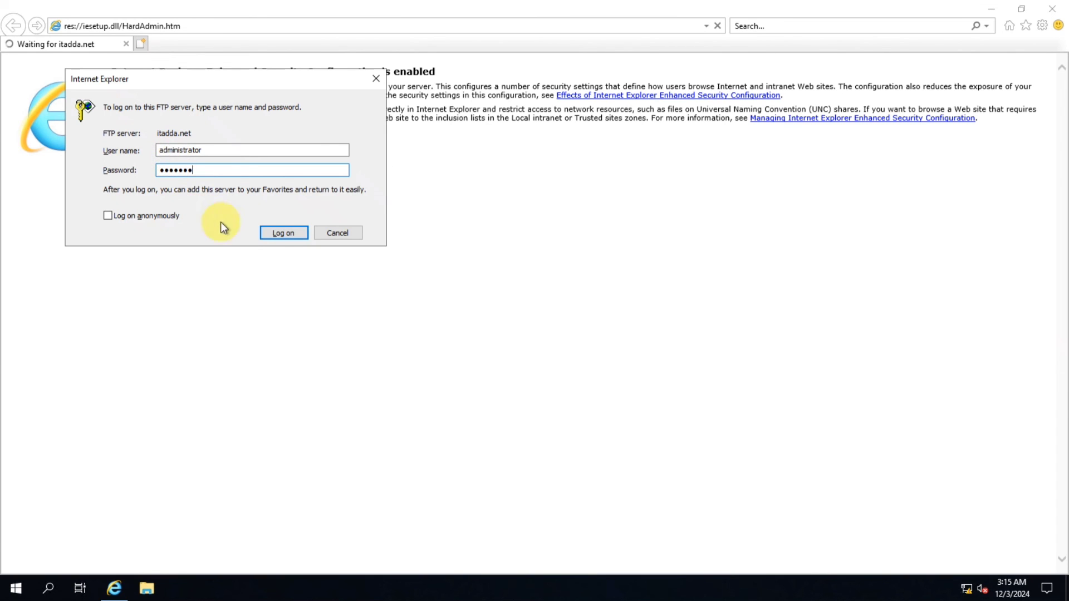
left_click(277, 233)
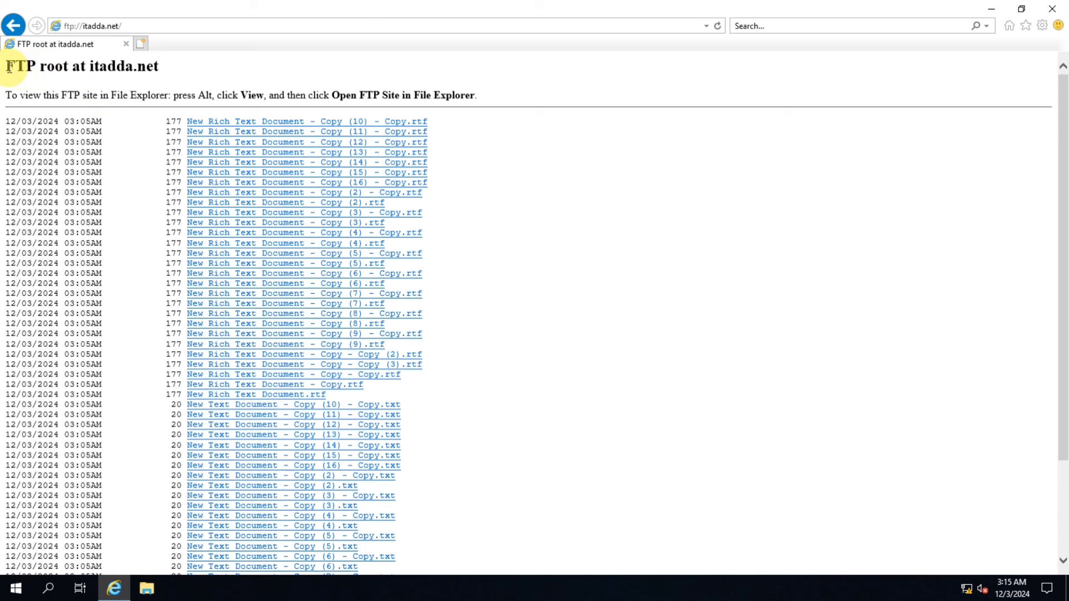
Open a rich text file from the FTP listing and add itadda.net to the trusted sites zone when prompted
left_click_drag(8, 66, 166, 66)
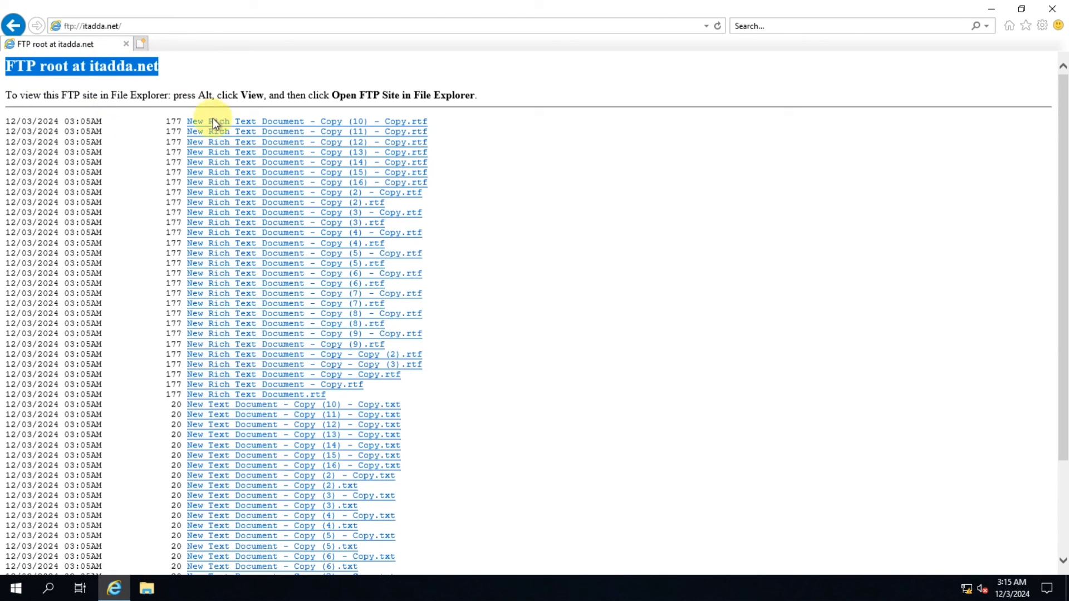
scroll(299, 129, "down", 2)
scroll(299, 129, "down", 1)
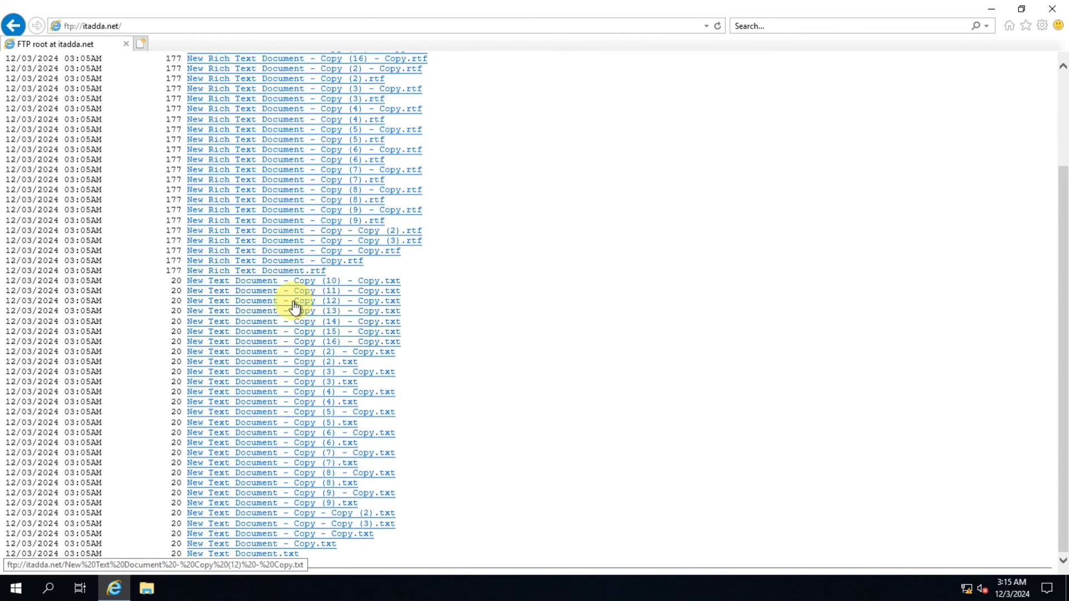
left_click(282, 250)
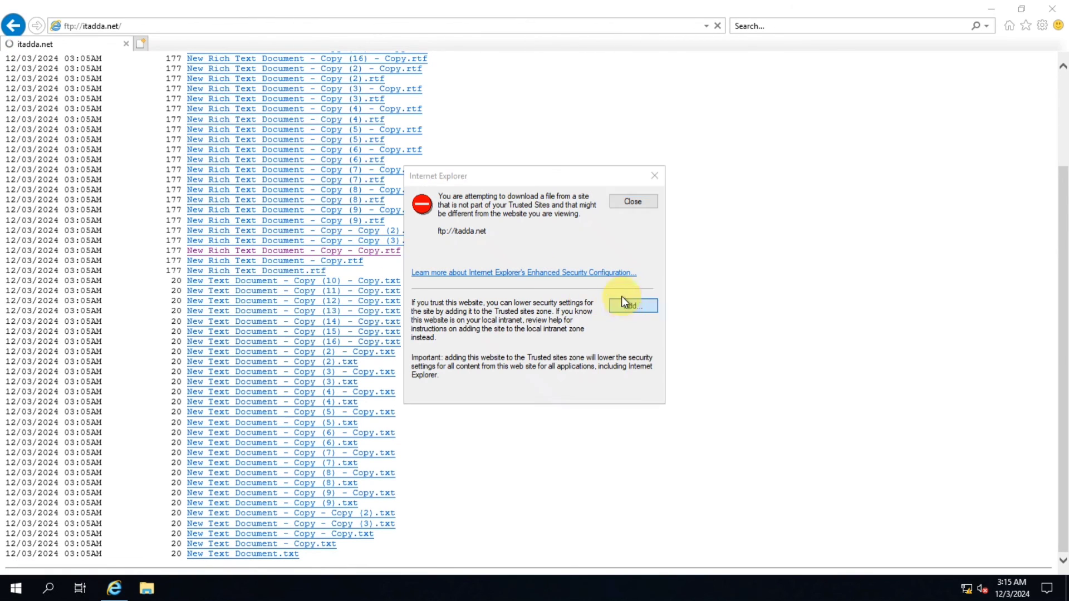
left_click(623, 305)
left_click(617, 275)
left_click(624, 405)
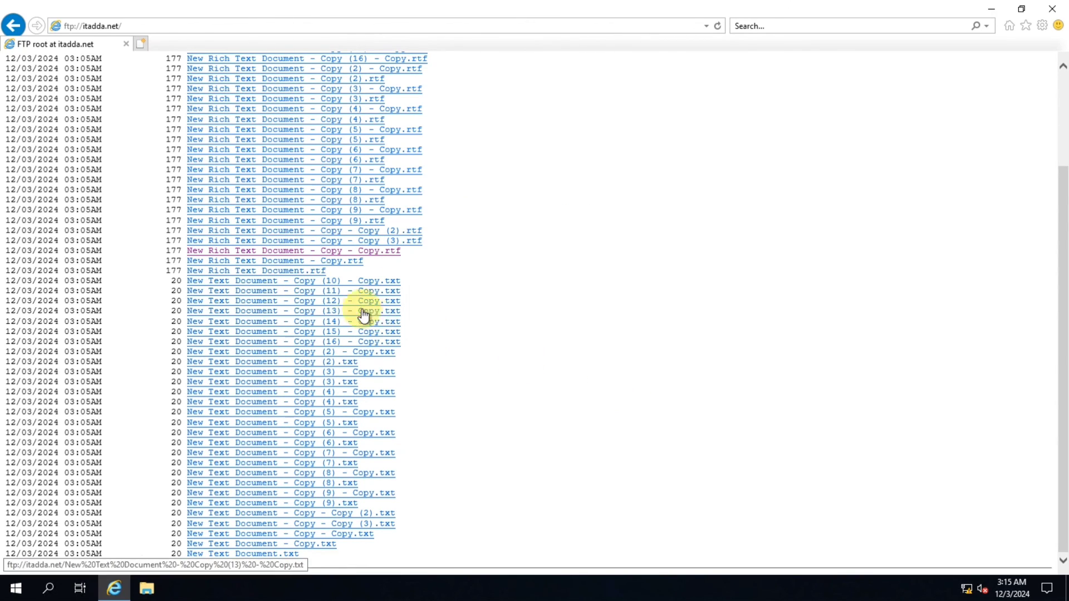
Download New Rich Text Document - Copy - Copy.rtf and view it in the Downloads folder
left_click(338, 250)
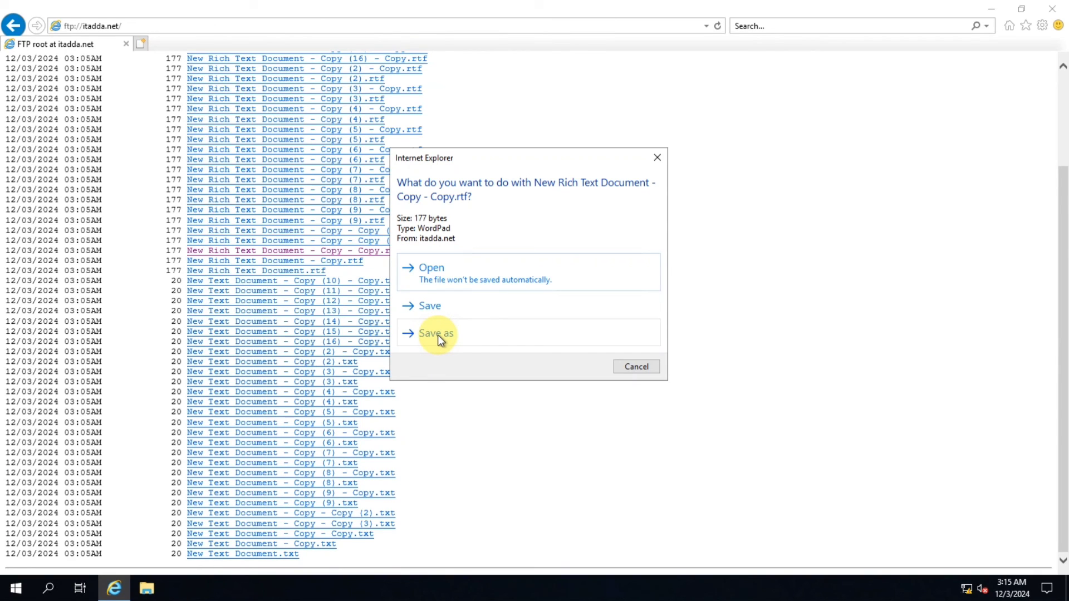
left_click(433, 306)
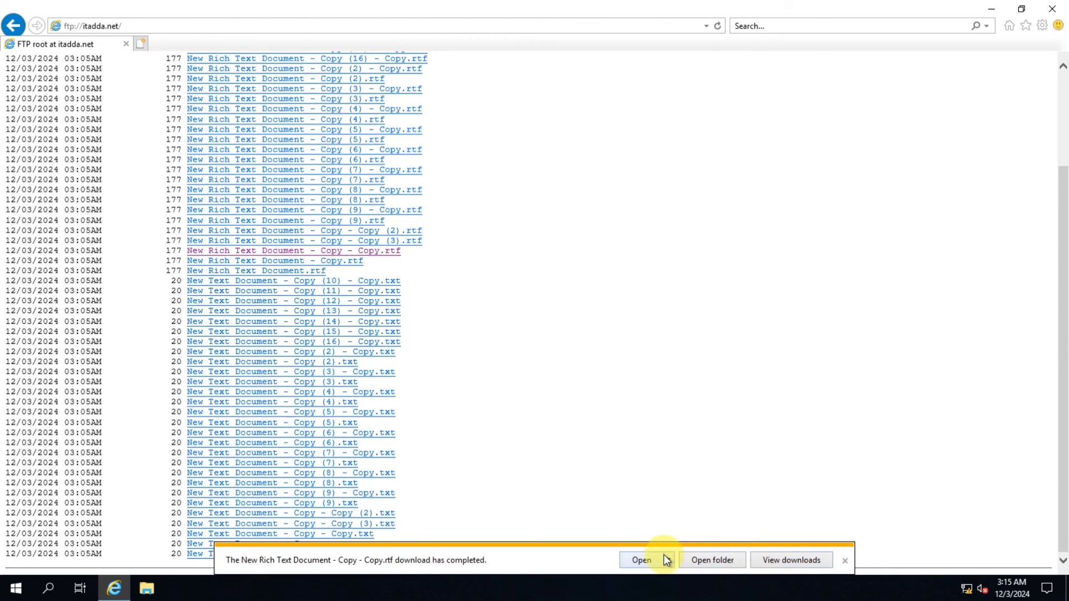
left_click(715, 560)
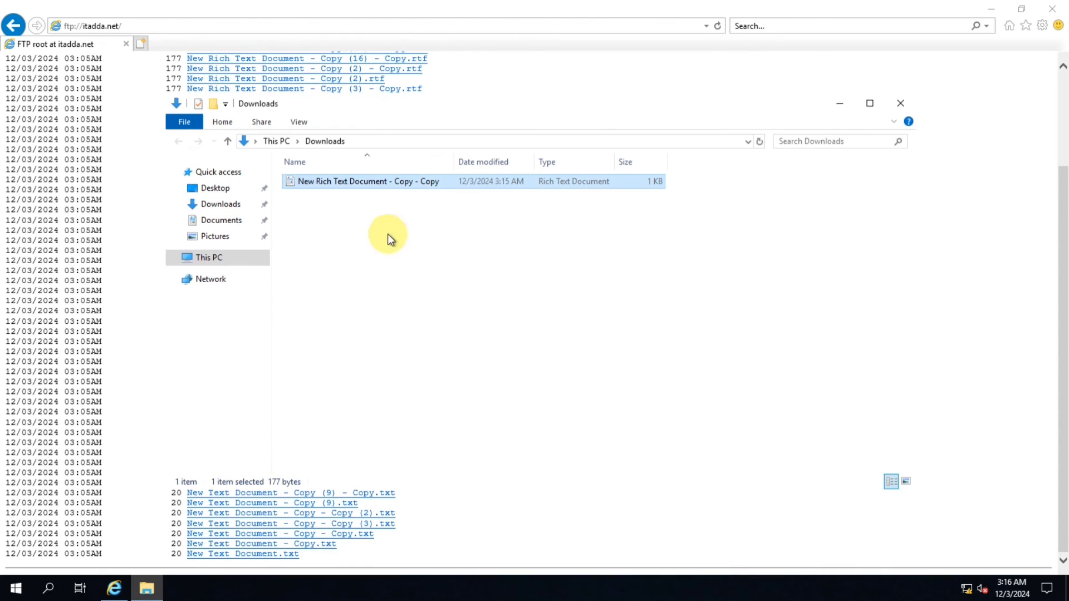
left_click(901, 101)
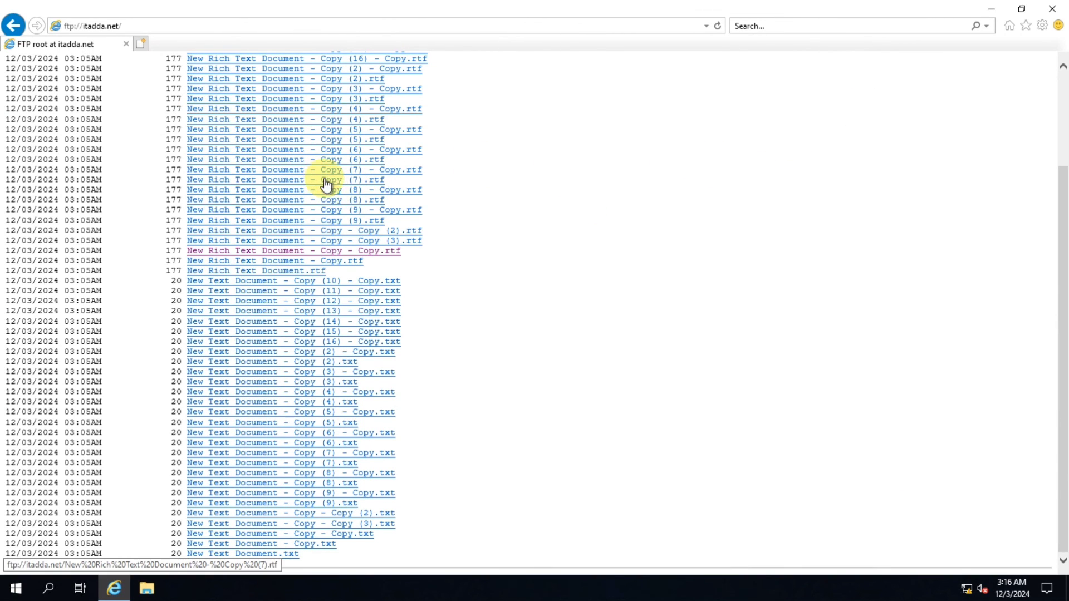
Save New Rich Text Document - Copy (2).rtf from the FTP listing to the Desktop
scroll(326, 184, "up", 3)
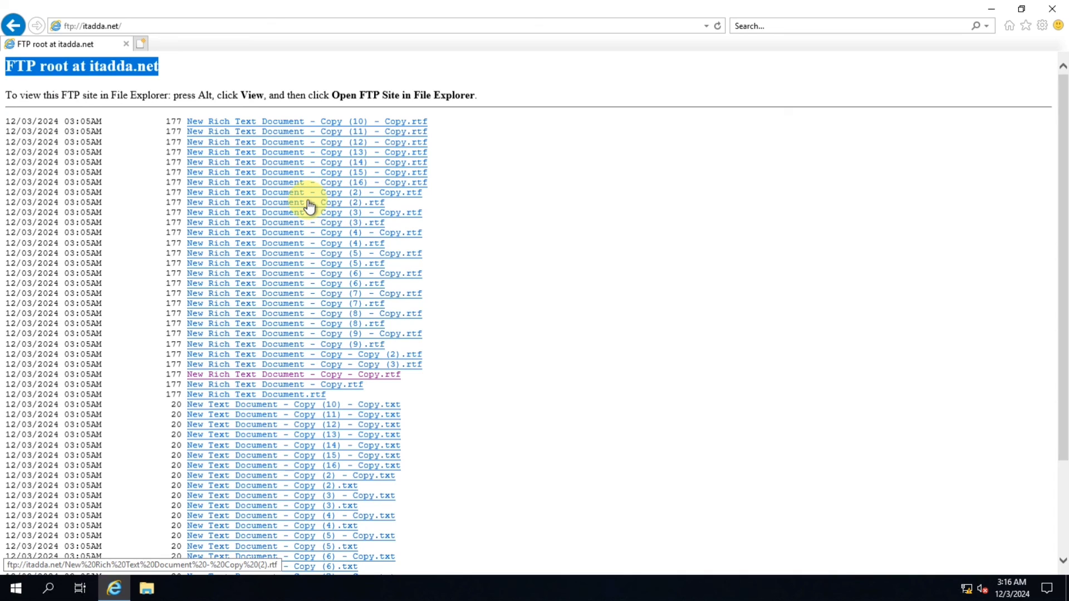
left_click(309, 206)
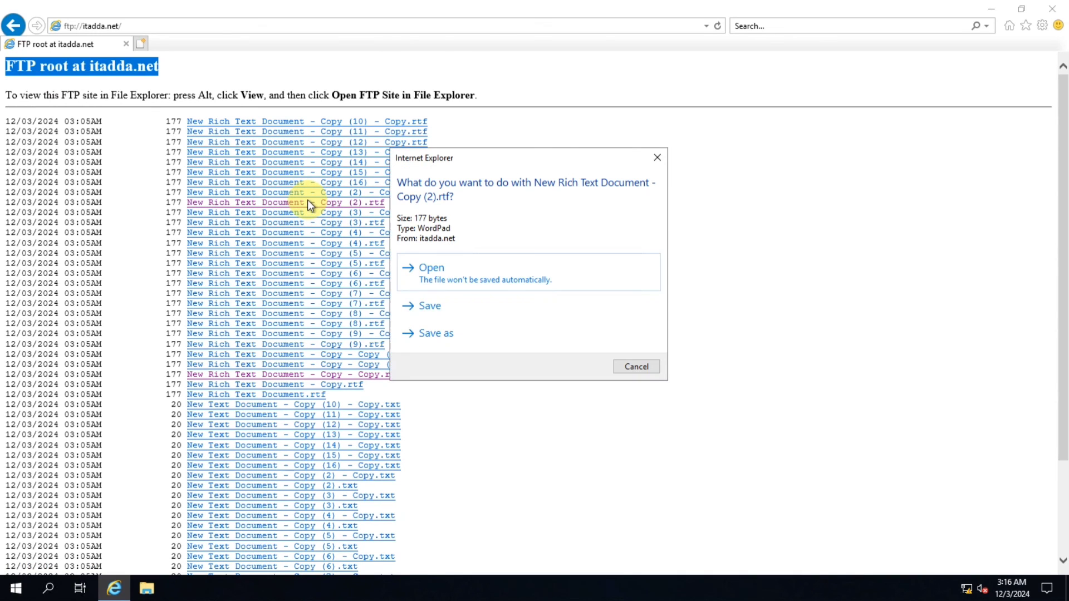
left_click(437, 333)
left_click(53, 100)
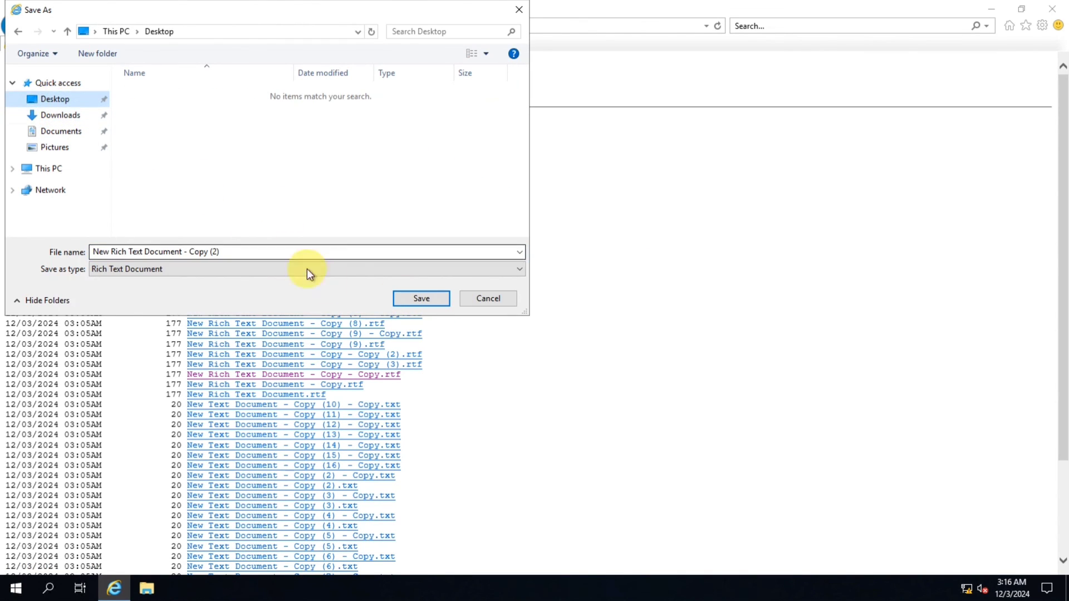
left_click(422, 300)
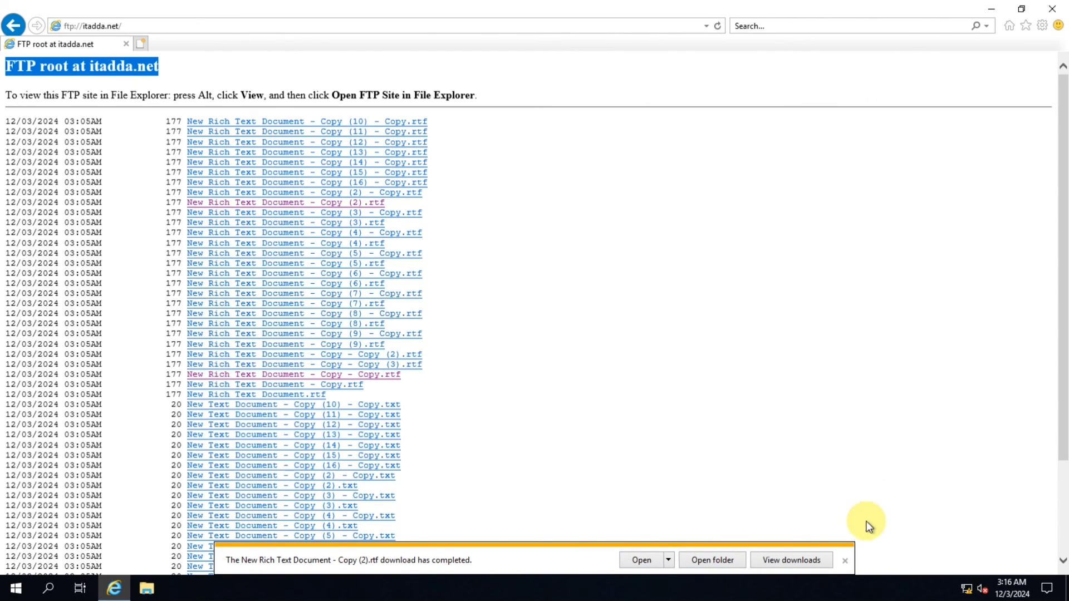
left_click(845, 562)
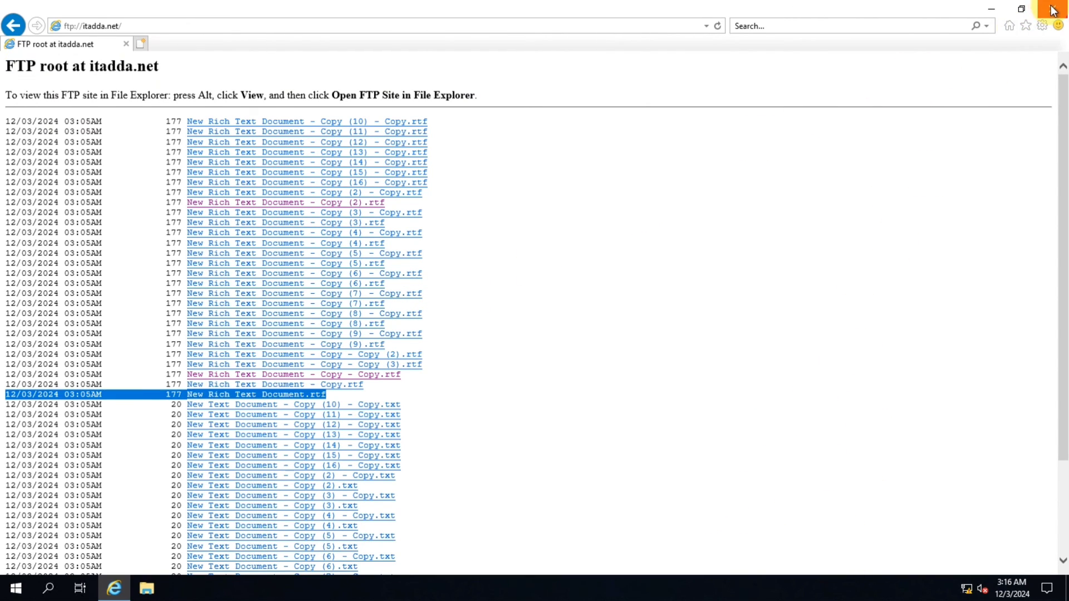
Close Internet Explorer and refresh the desktop to check the saved file
left_click(1036, 8)
right_click(245, 64)
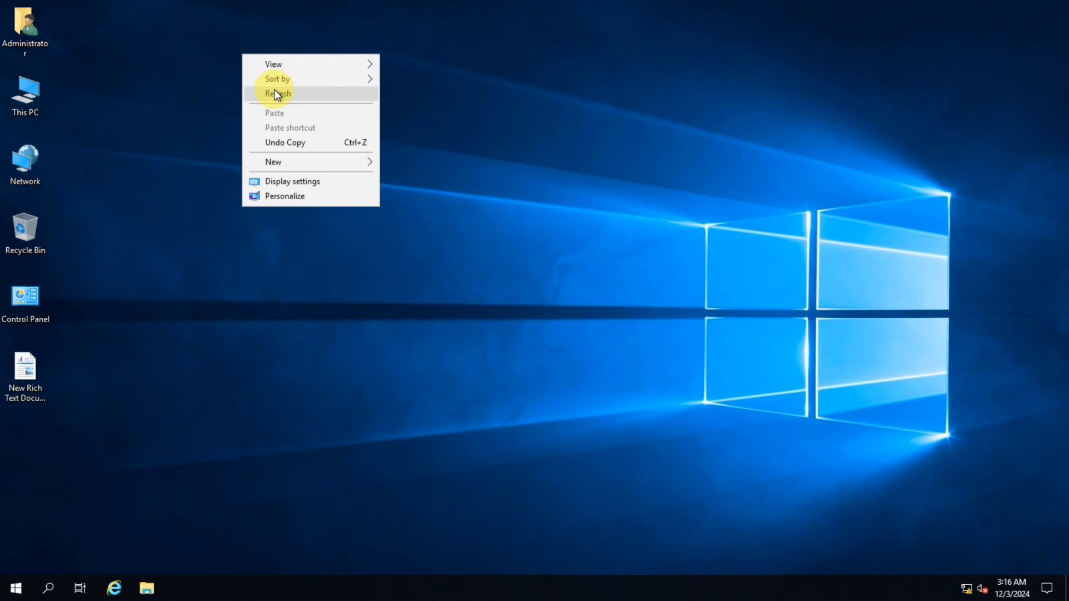
left_click(274, 91)
left_click_drag(81, 359, 3, 440)
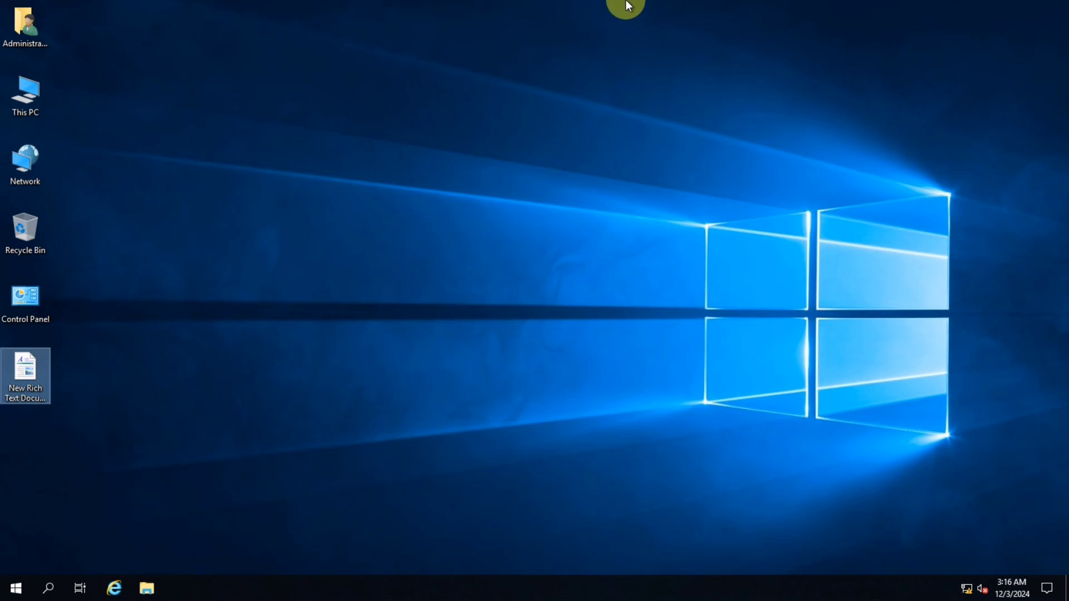
left_click(671, 8)
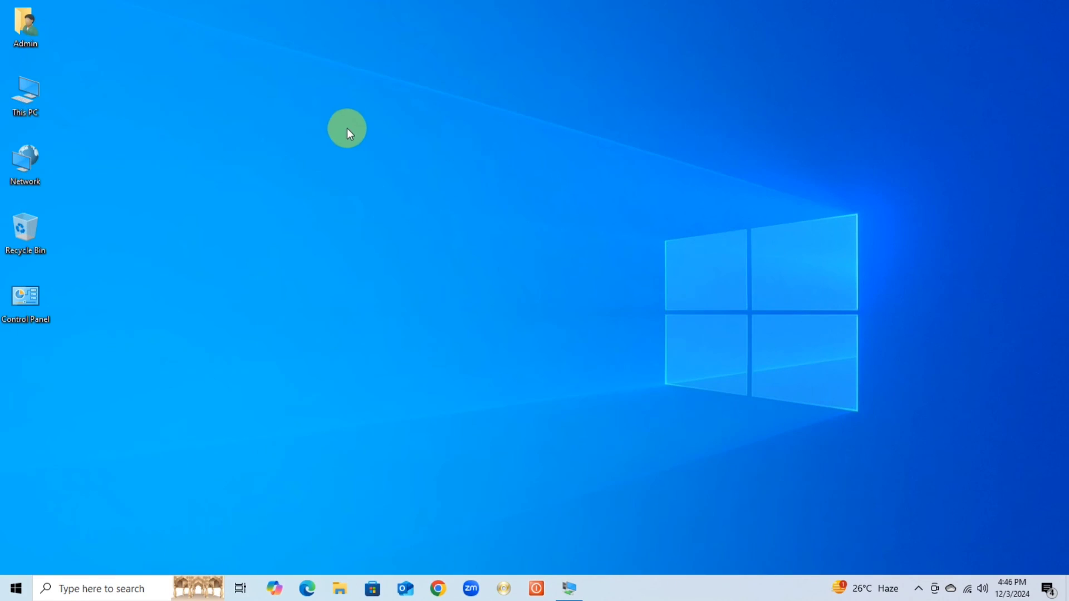
right_click(349, 134)
left_click(381, 167)
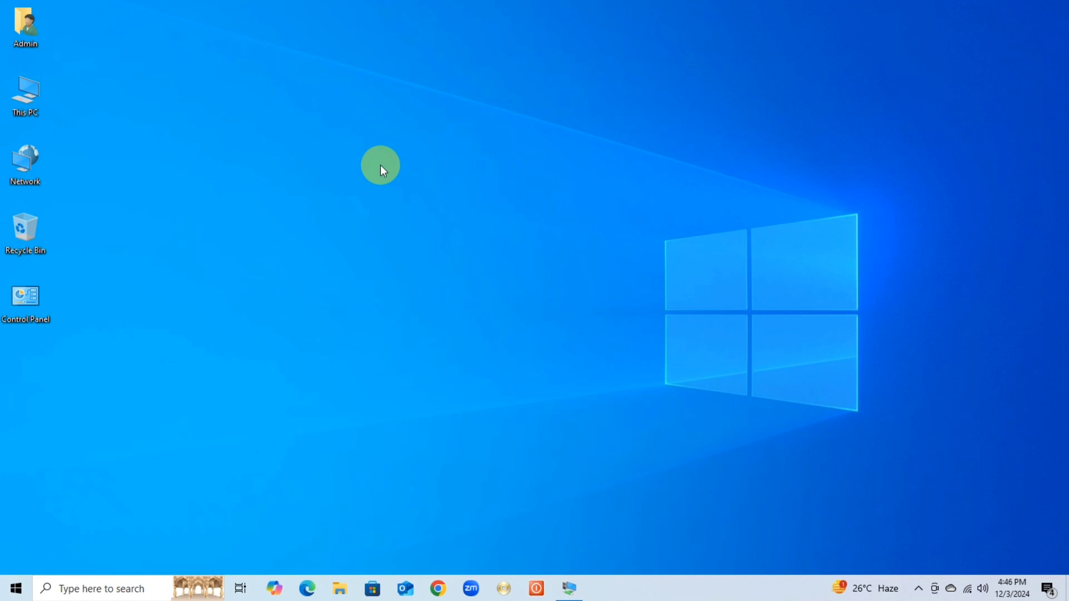